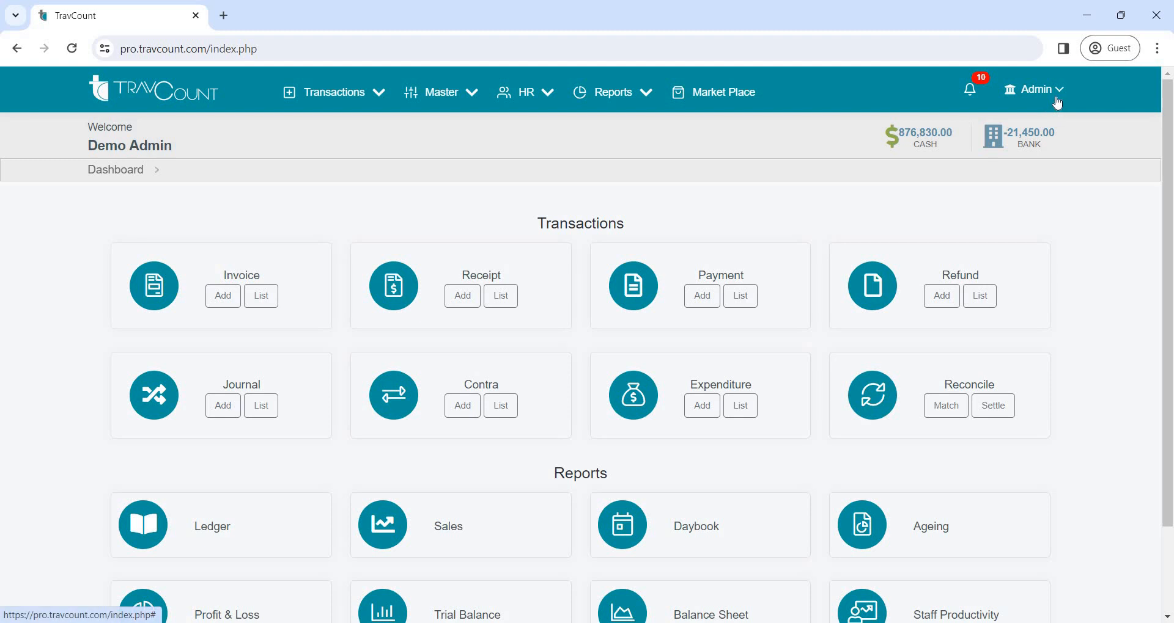
Open the account settings and review the main branch's basic profile information
left_click(1056, 98)
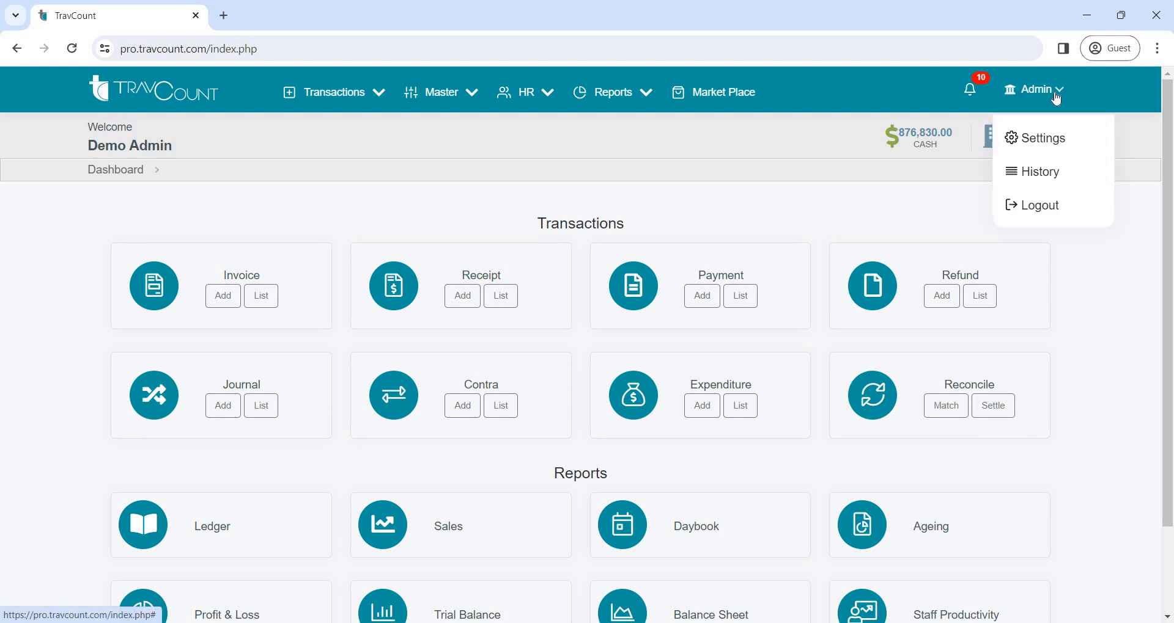
left_click(1057, 146)
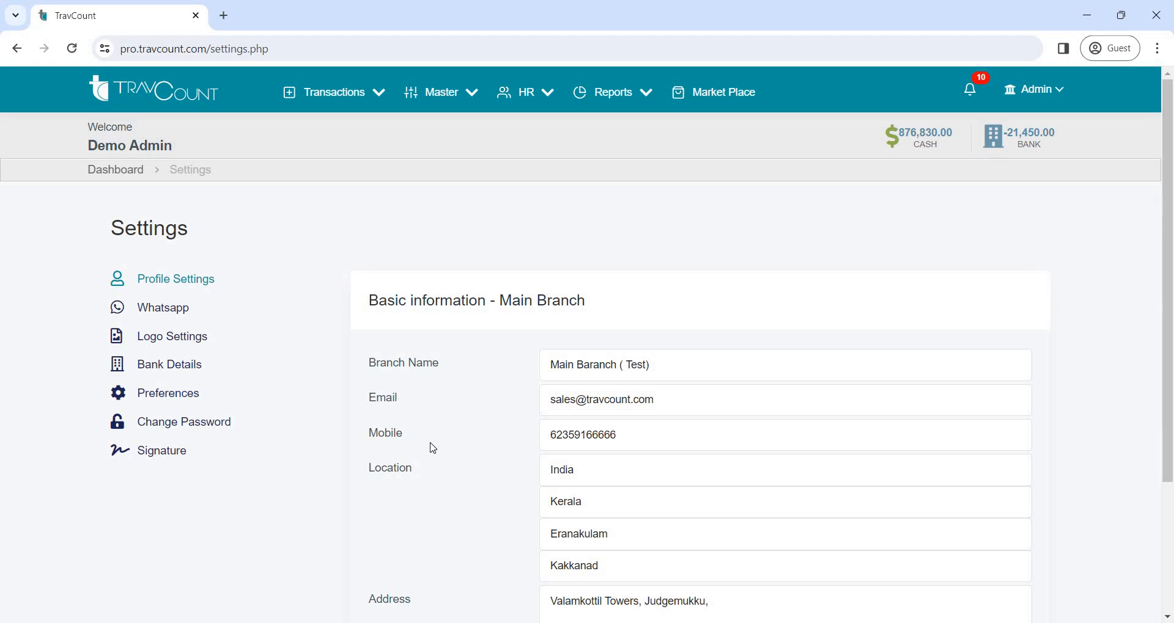
scroll(433, 449, "down", 1)
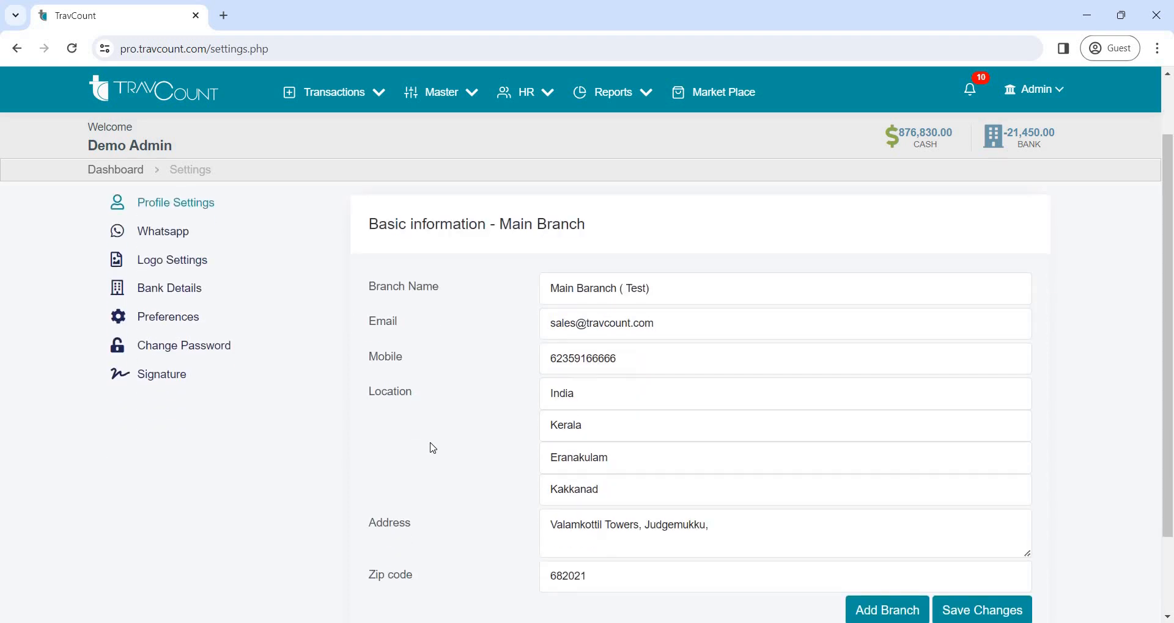
scroll(475, 413, "down", 1)
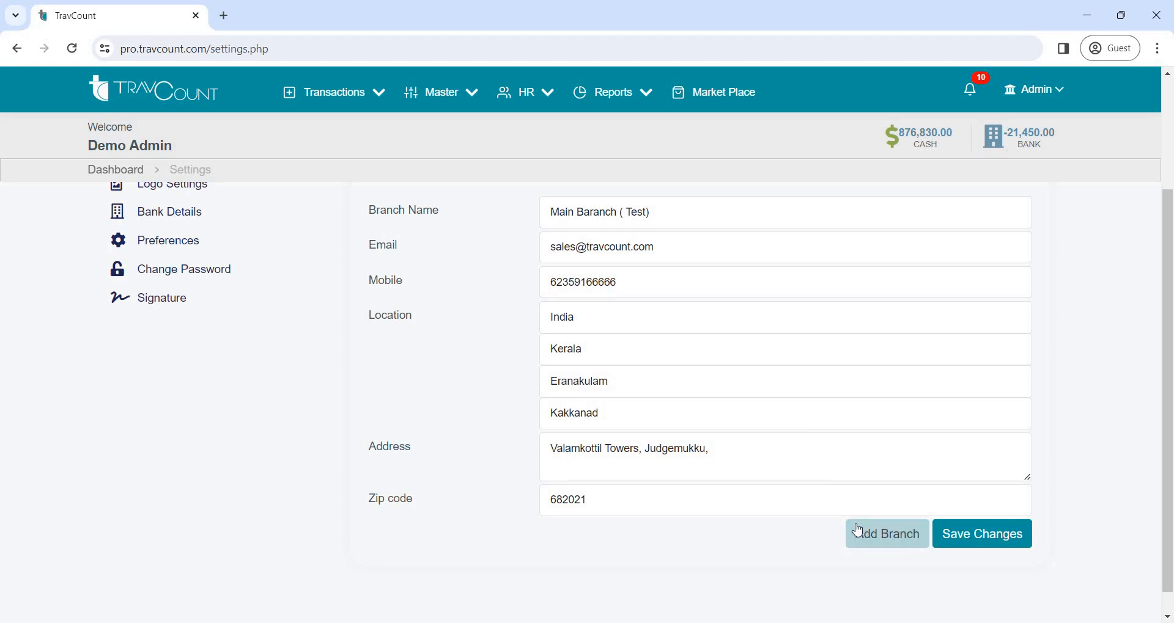
scroll(721, 390, "up", 2)
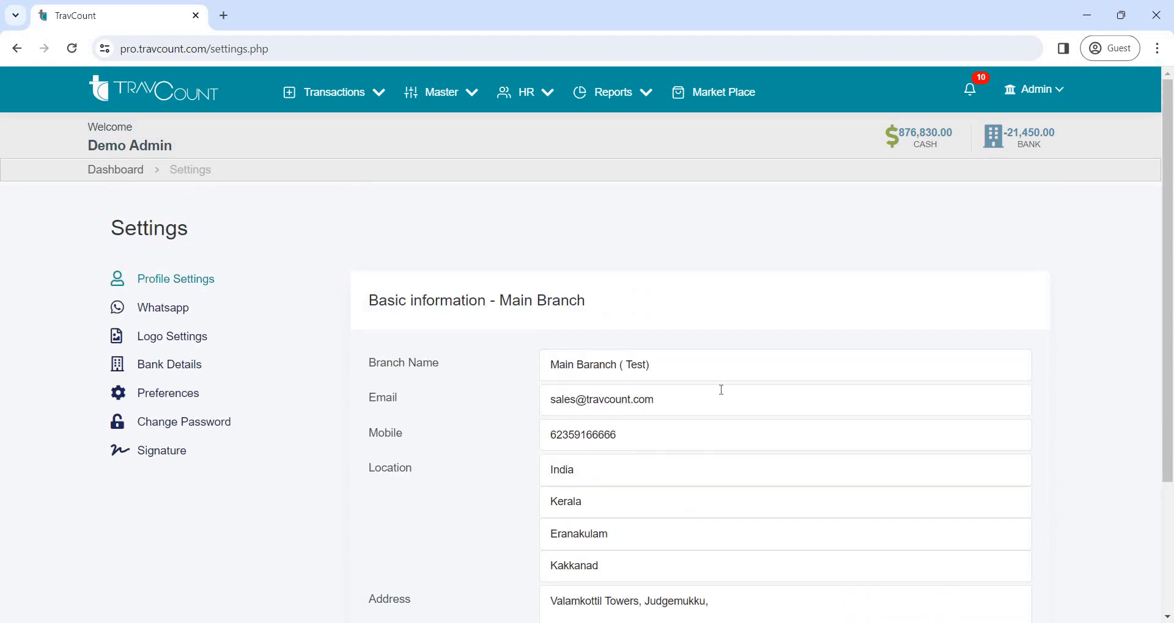
Review the logo, bank details, preferences, password change and signature sections of the settings
left_click(206, 346)
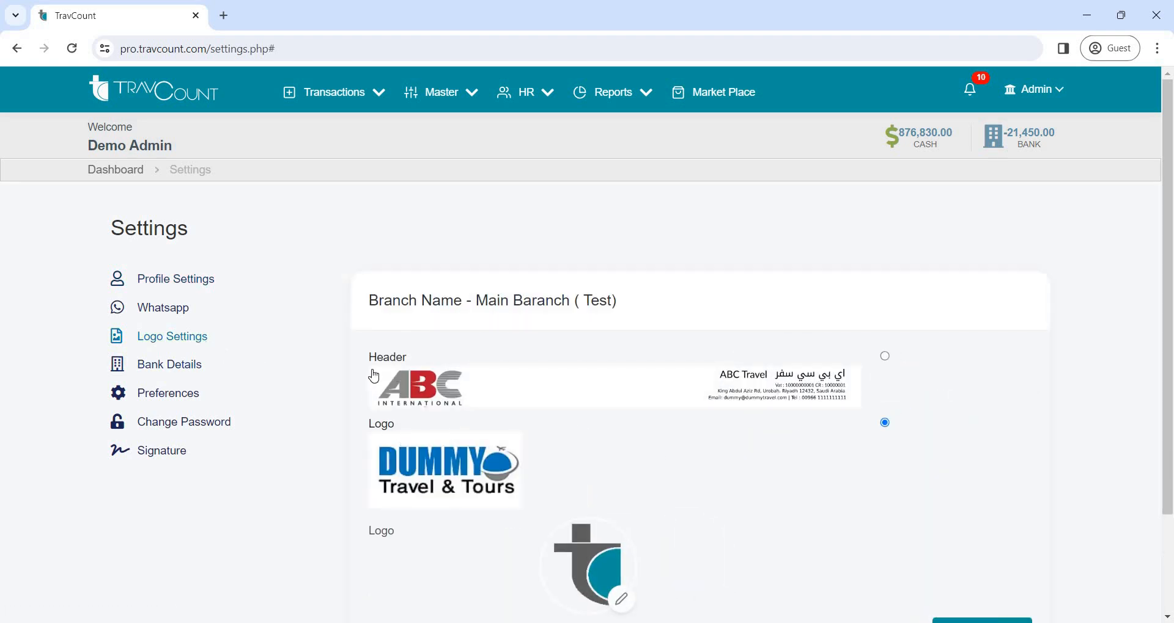
left_click(188, 371)
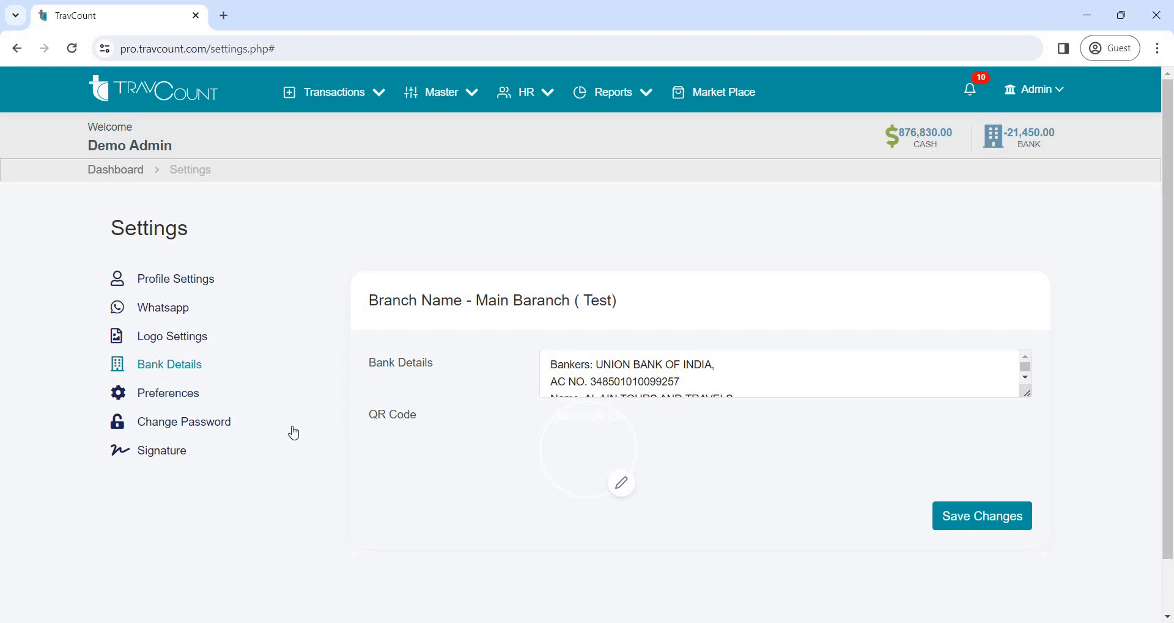
left_click(184, 402)
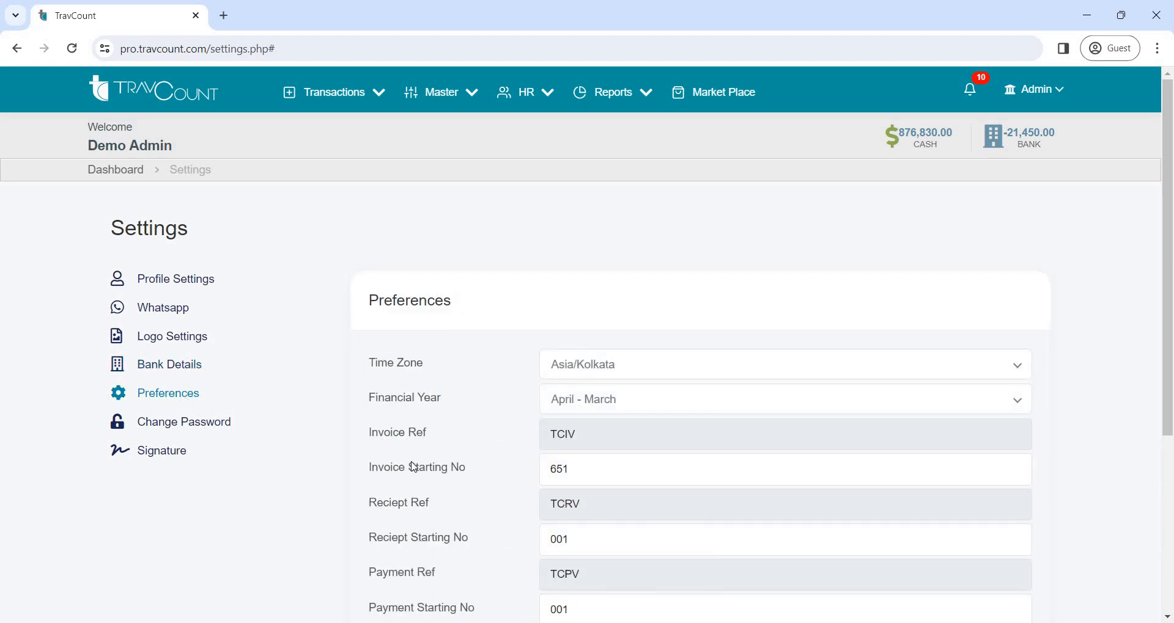
scroll(417, 469, "down", 4)
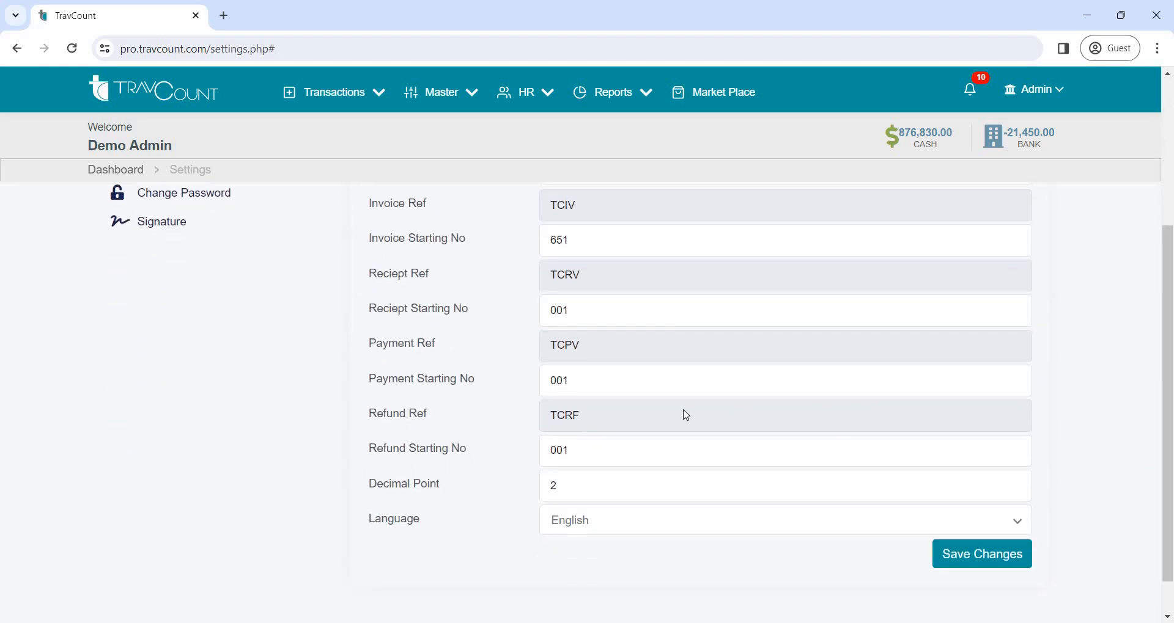
scroll(678, 397, "up", 3)
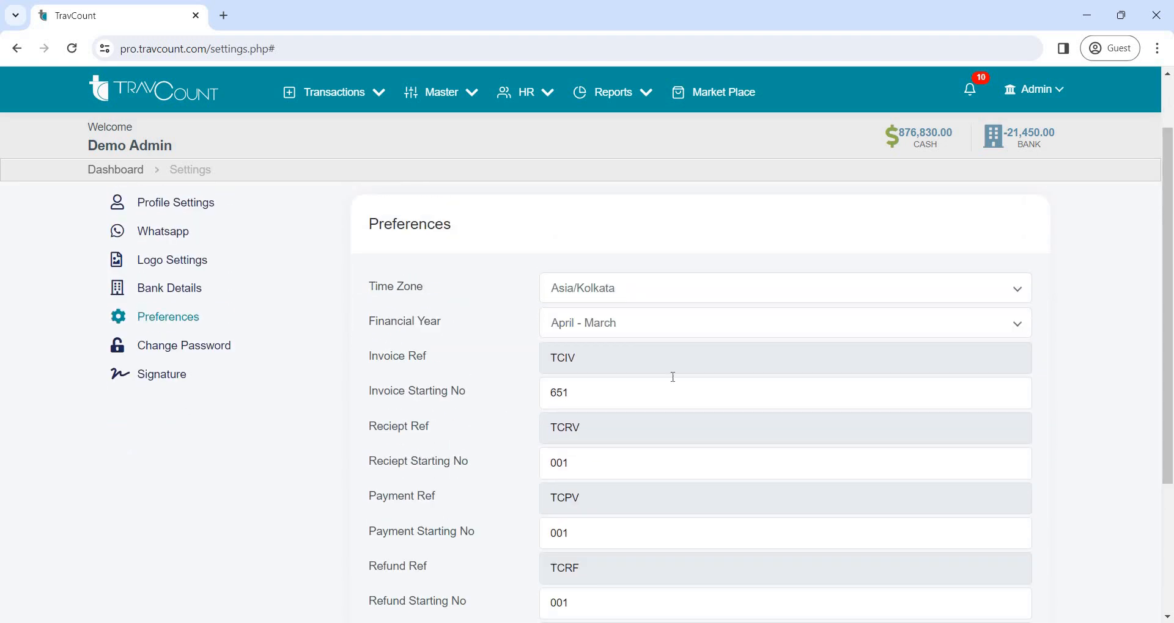
left_click(198, 355)
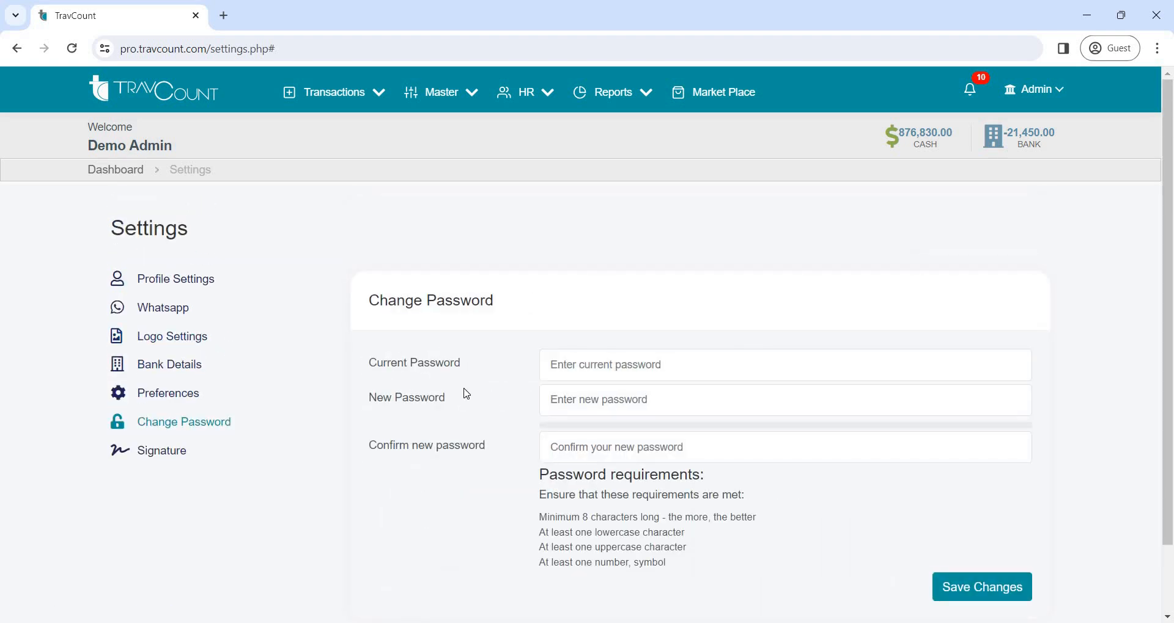
left_click(182, 459)
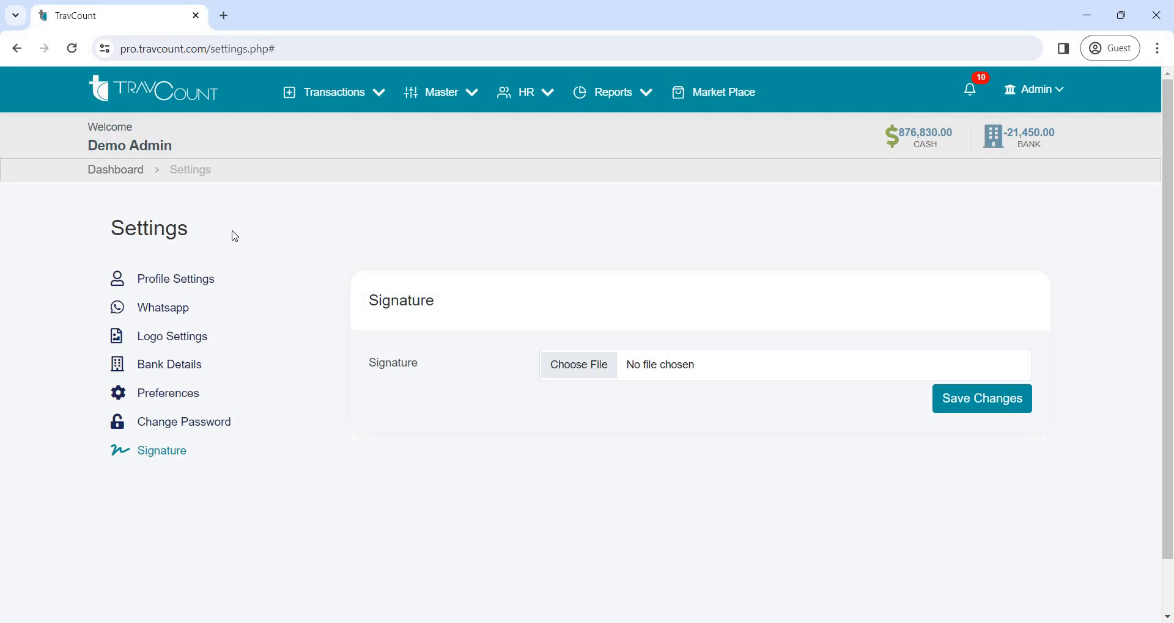
Return to the dashboard and open the admin account's activity history
left_click(128, 175)
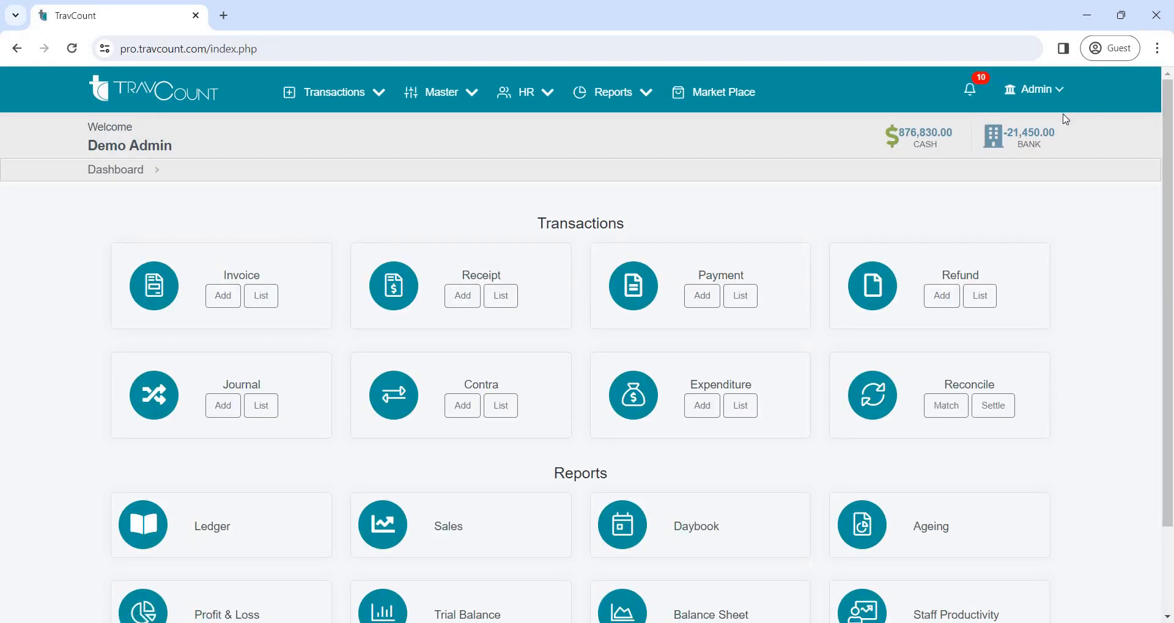
left_click(1053, 92)
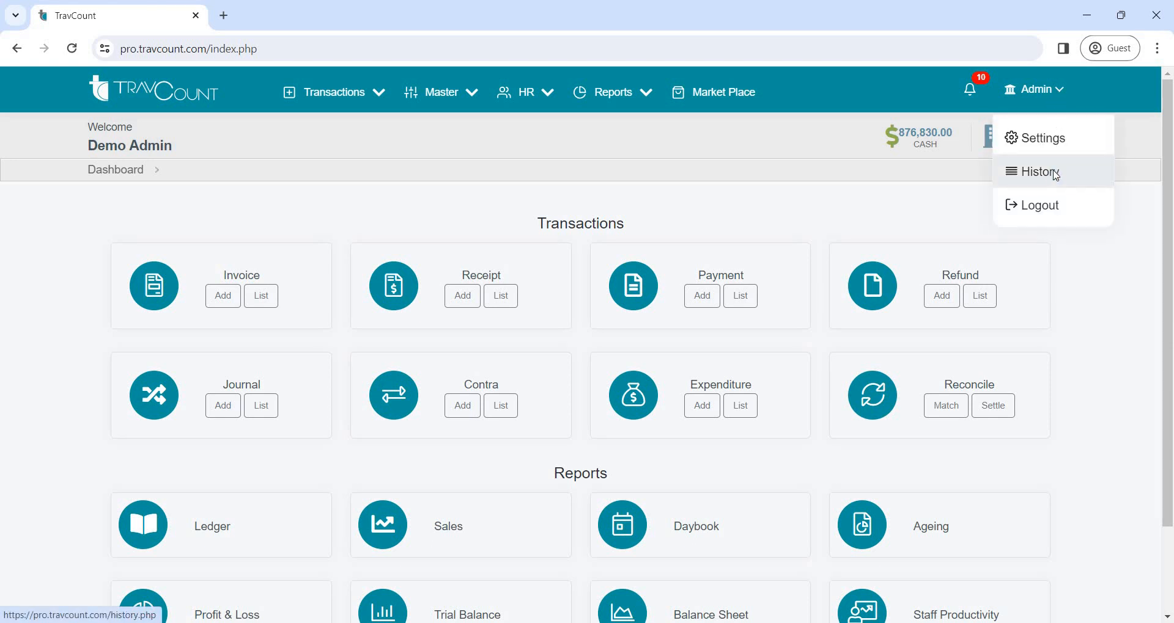
left_click(1055, 175)
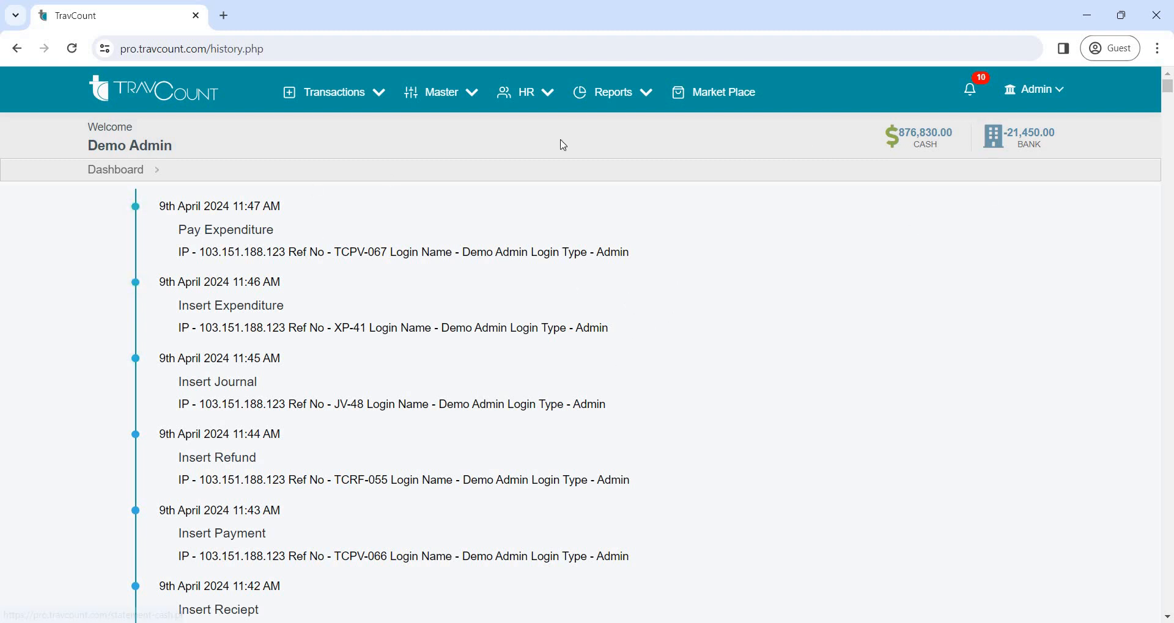
Start a new ledger for the branch Main Baranch ( Test) with the ledger type Customer
left_click(137, 175)
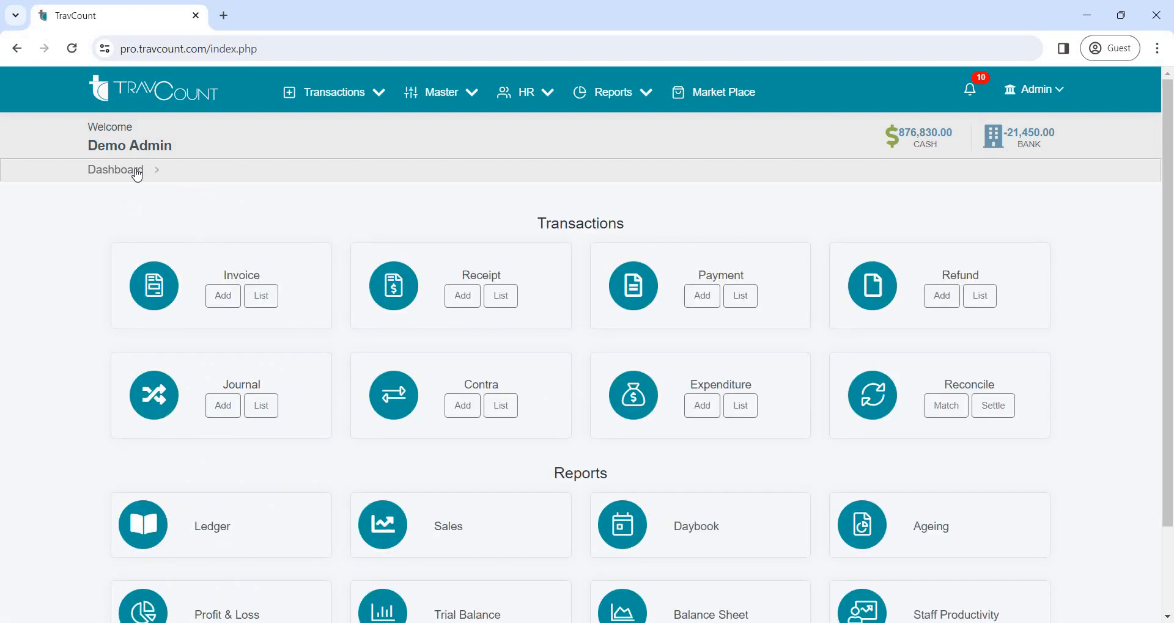
left_click(461, 94)
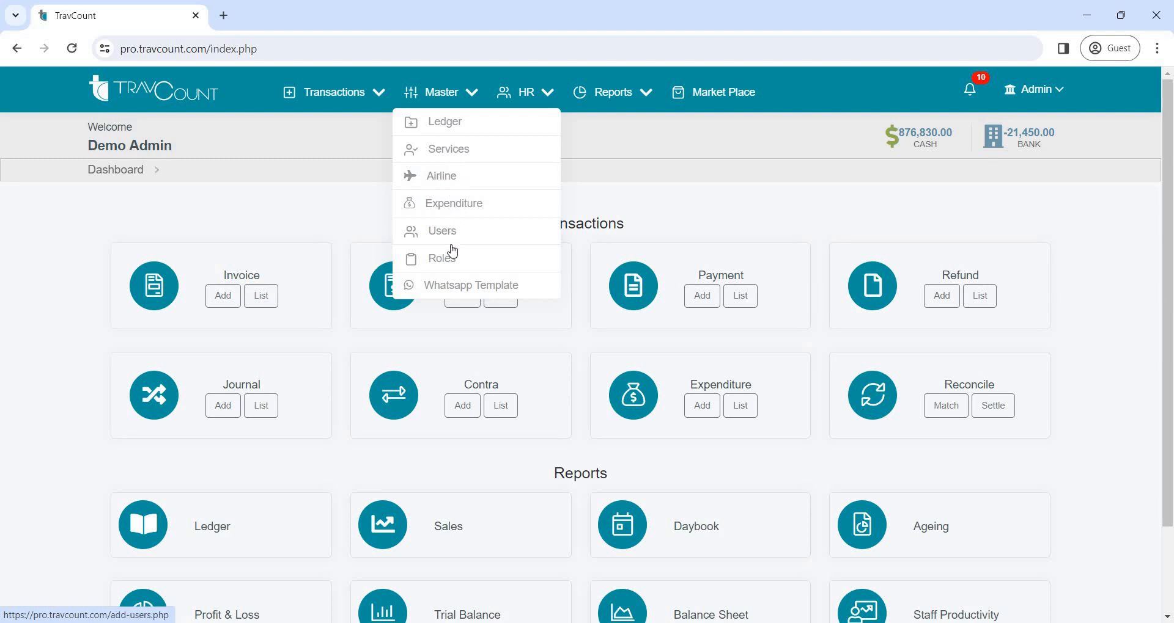
left_click(438, 125)
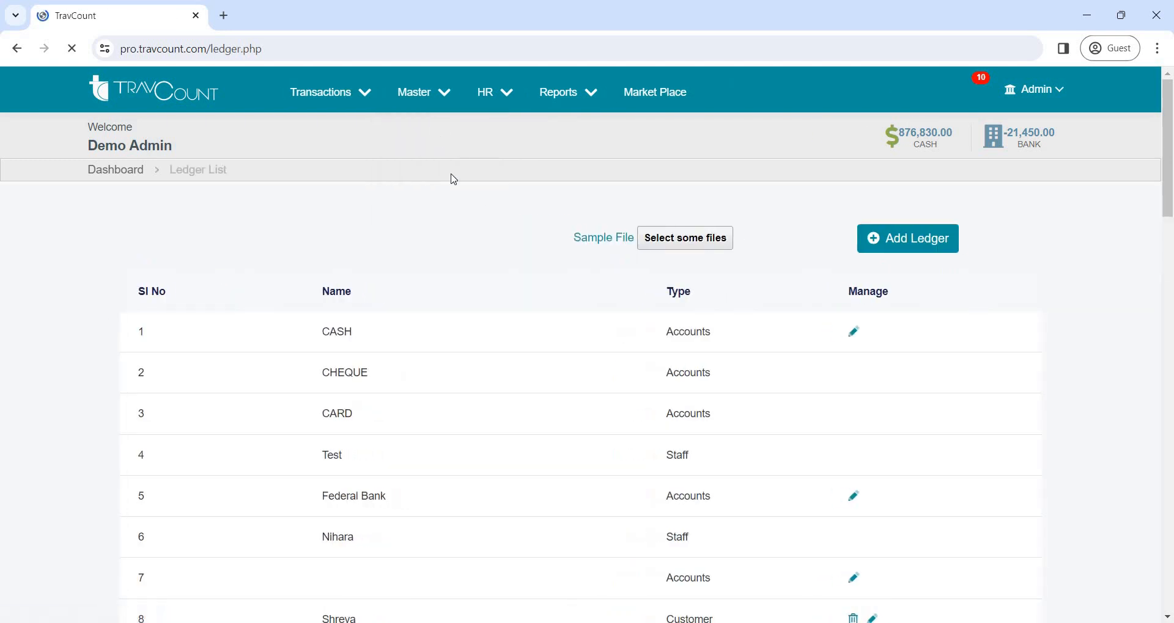
left_click(894, 249)
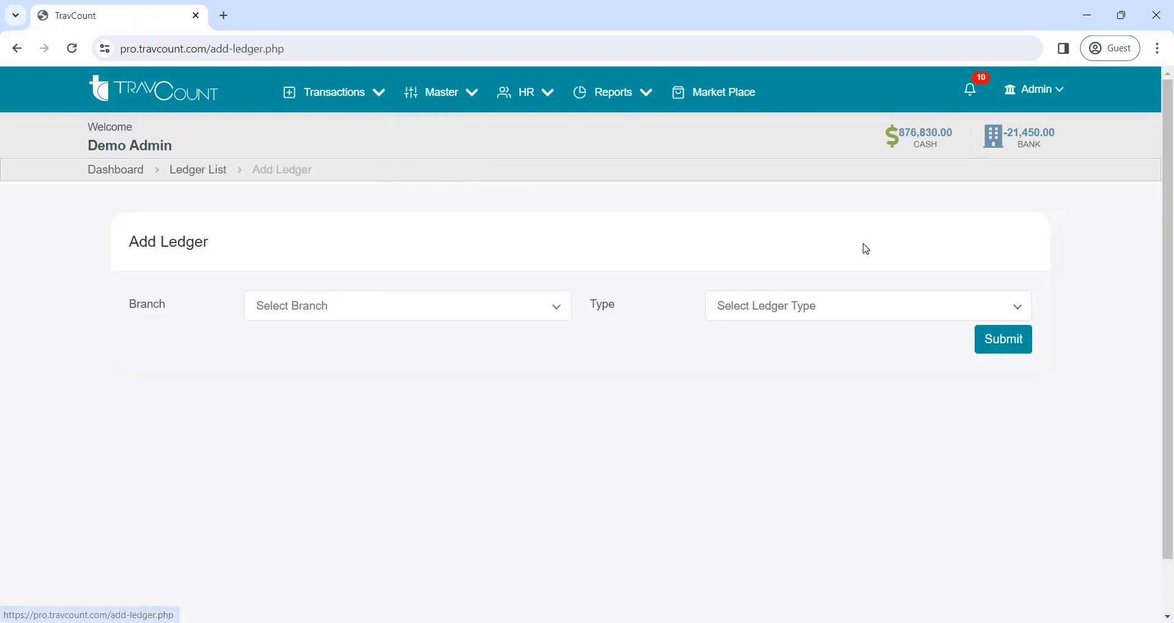
left_click(543, 316)
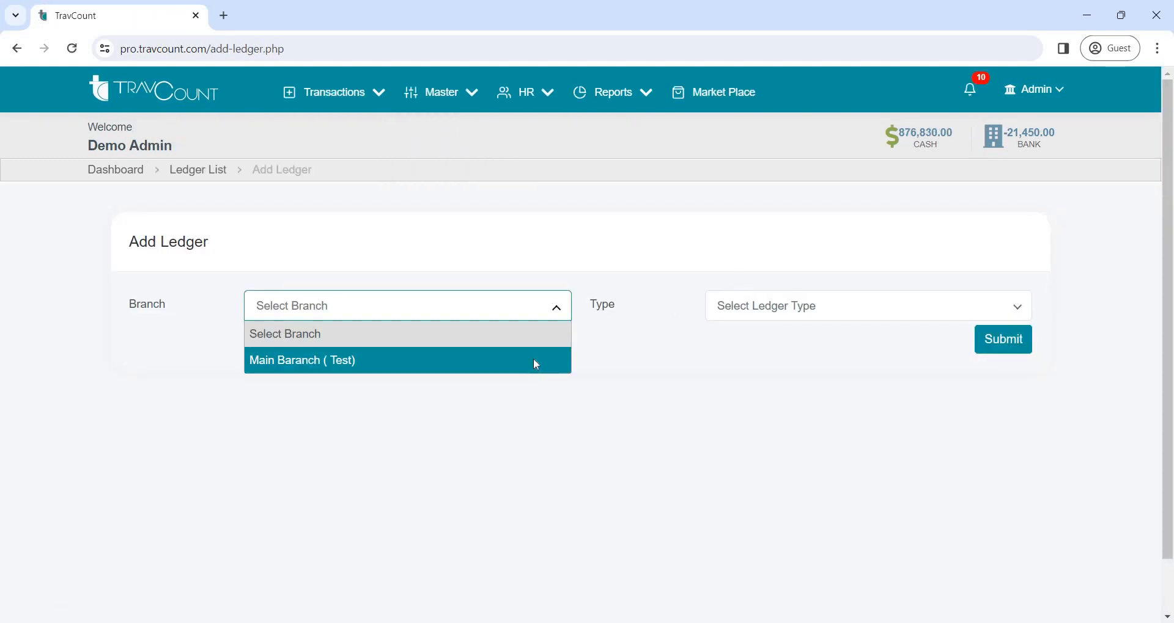
left_click(534, 359)
left_click(758, 305)
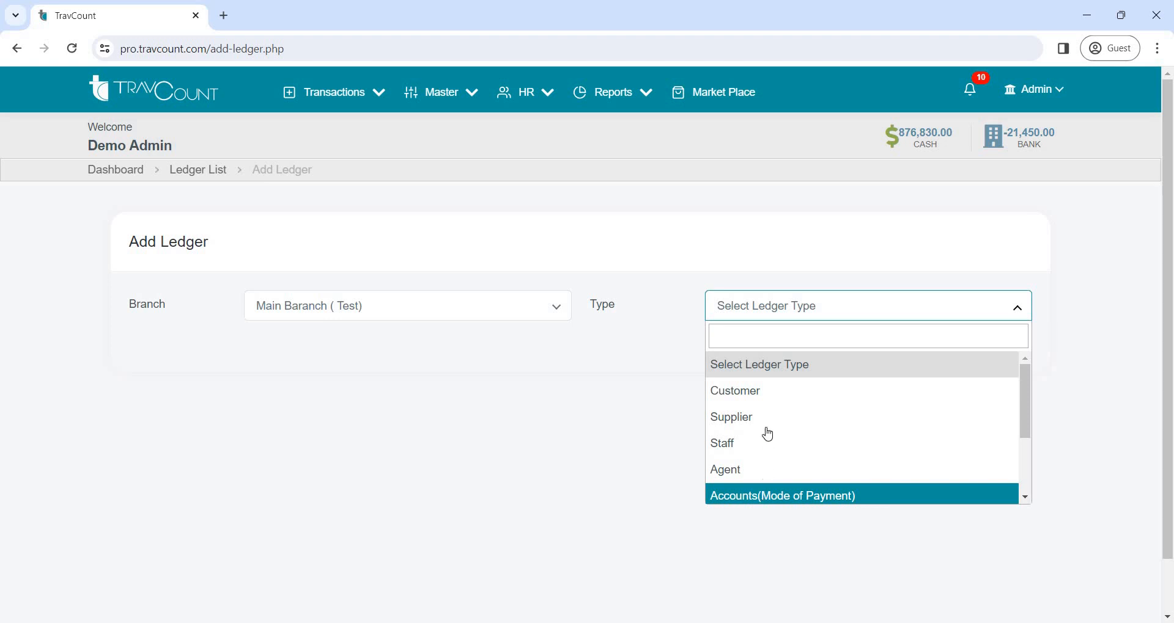
left_click(760, 394)
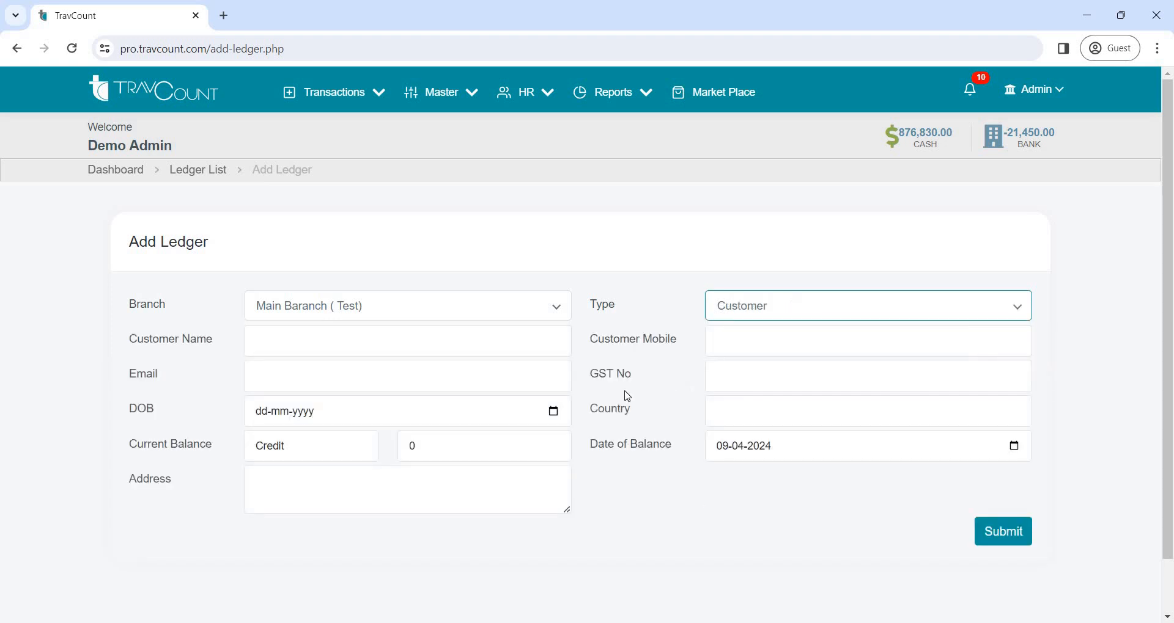
Enter the customer's name, set the current balance type to Debit, and submit the new ledger
left_click(421, 350)
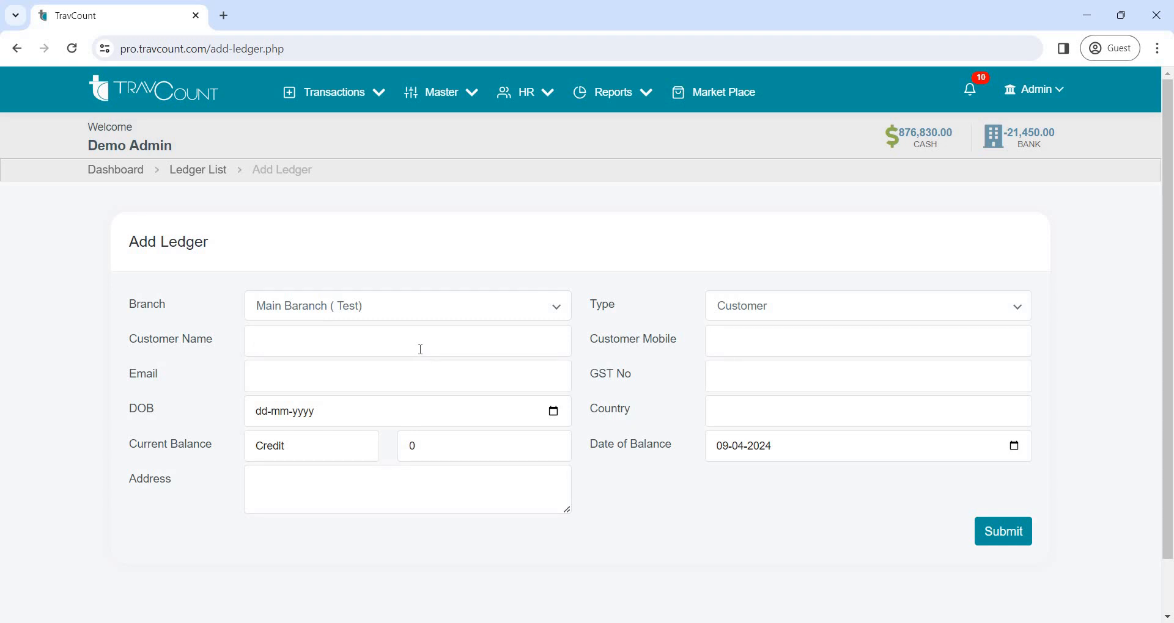
type("rinu")
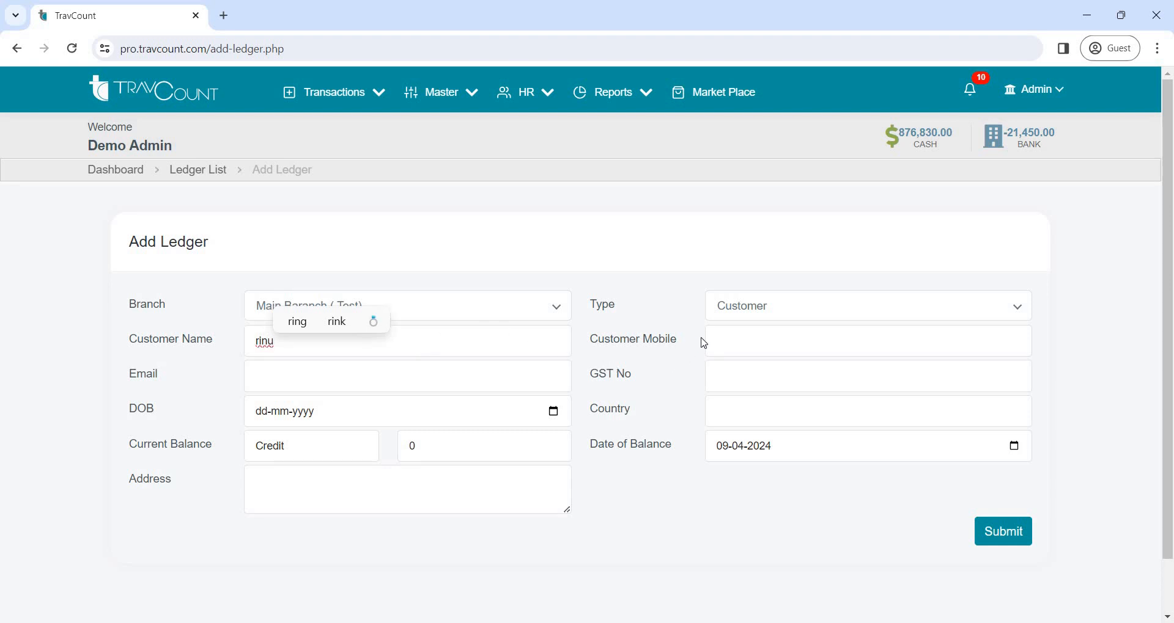
left_click(725, 337)
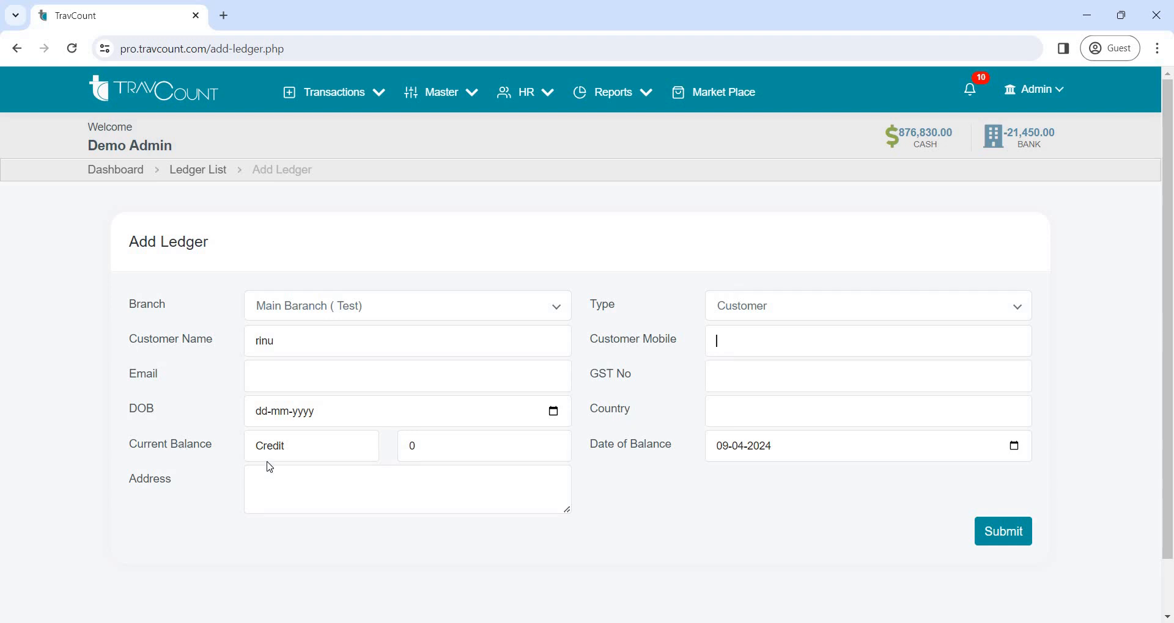
left_click(322, 453)
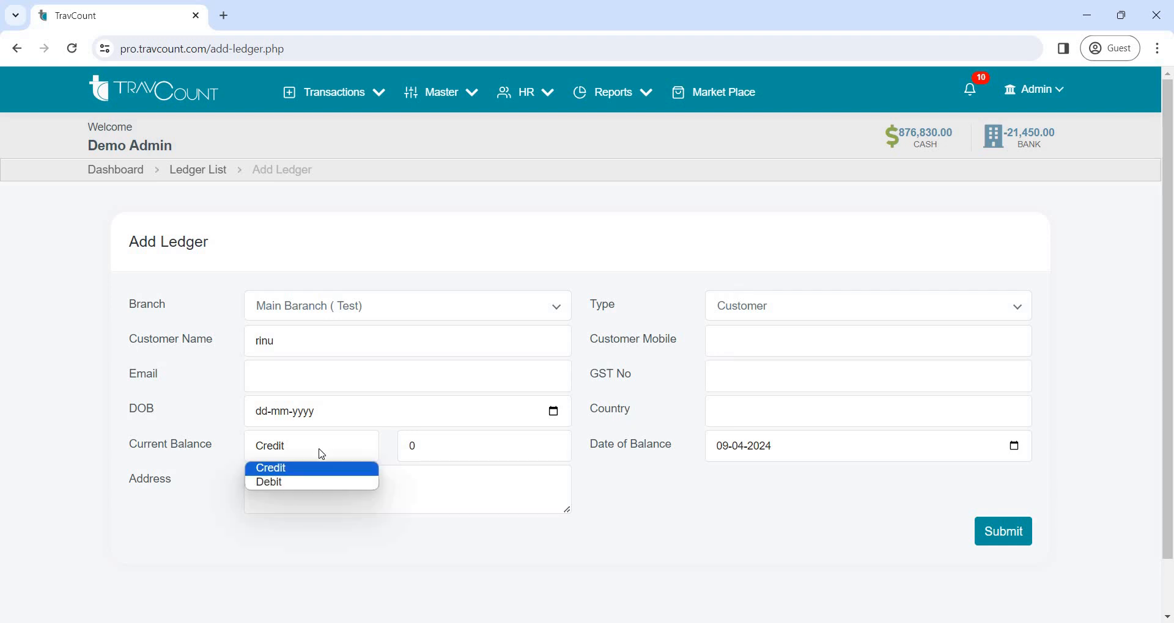
left_click(301, 483)
left_click(1027, 529)
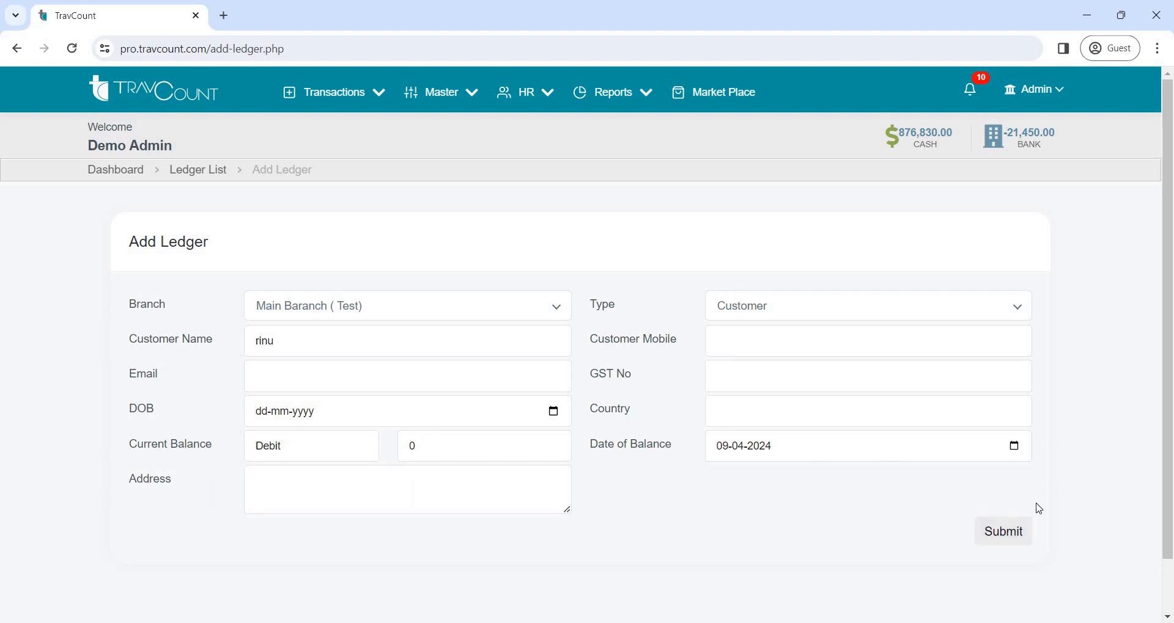
left_click(1024, 532)
Open the service master list, view the blank form for adding a service, and close it without entering anything
left_click(123, 171)
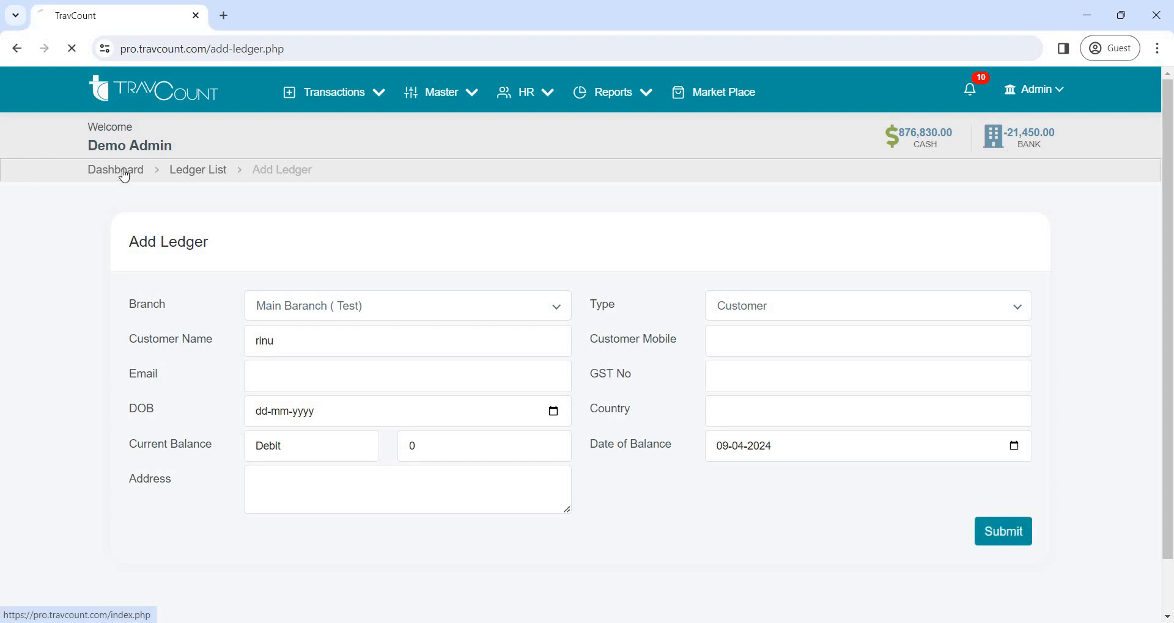
left_click(471, 92)
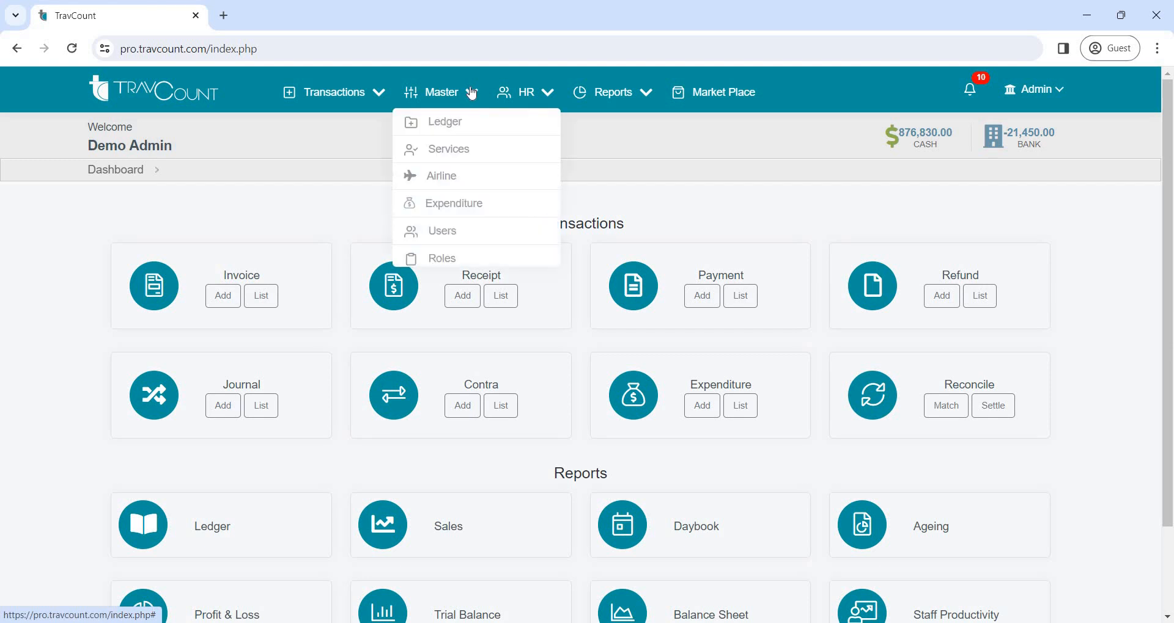
left_click(451, 158)
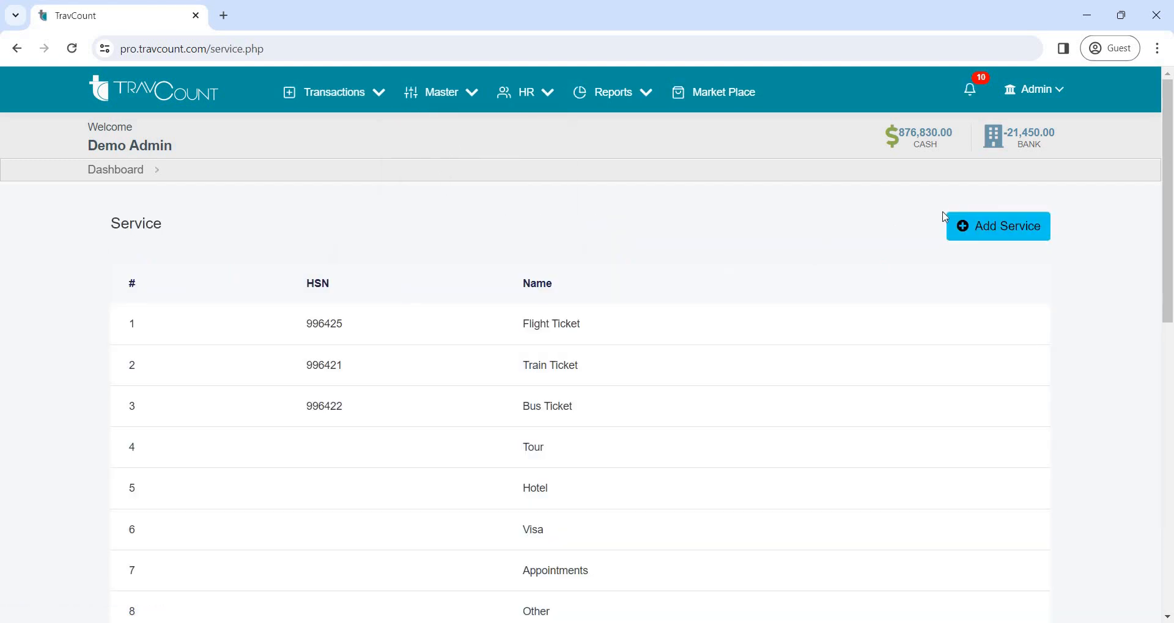
left_click(987, 239)
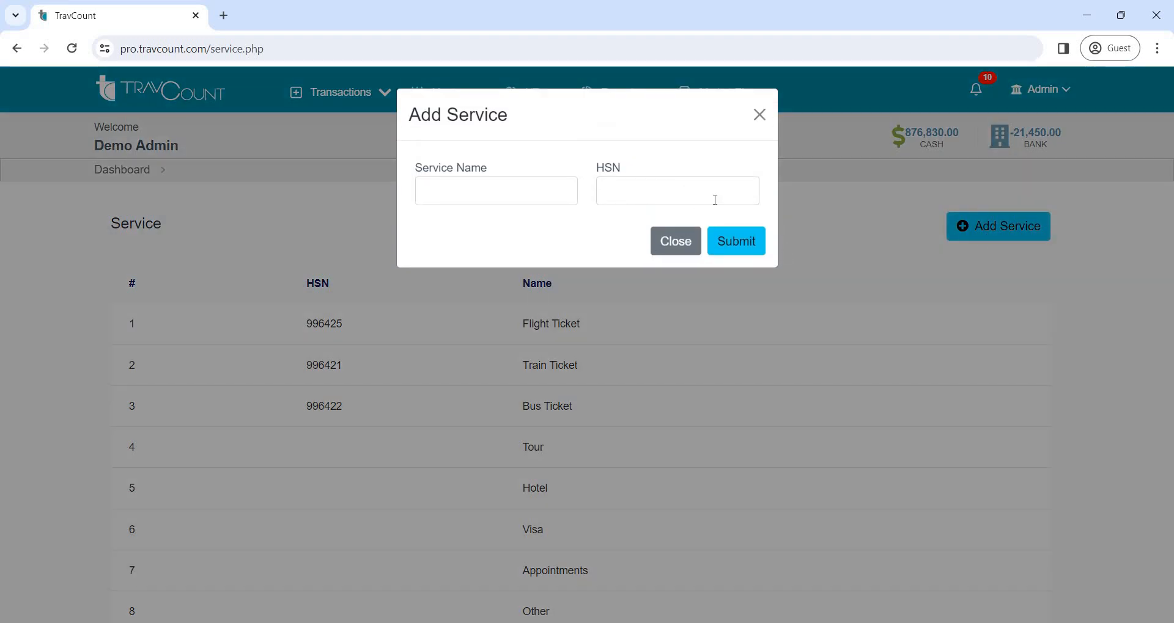
left_click(752, 122)
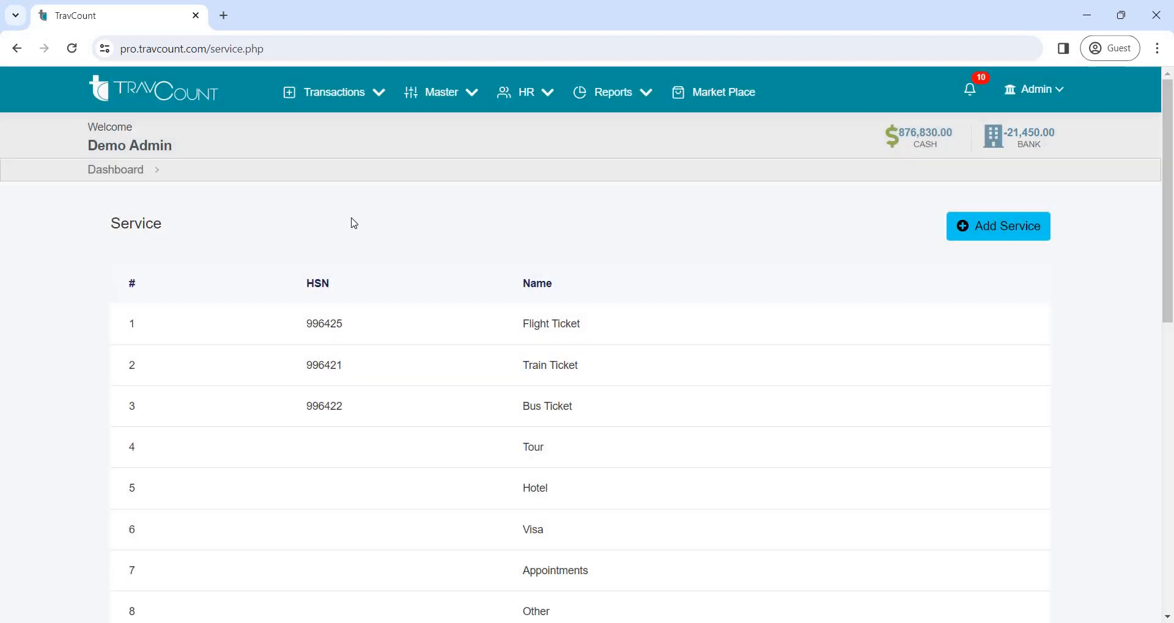
Return to the dashboard and open the airline master list
left_click(105, 177)
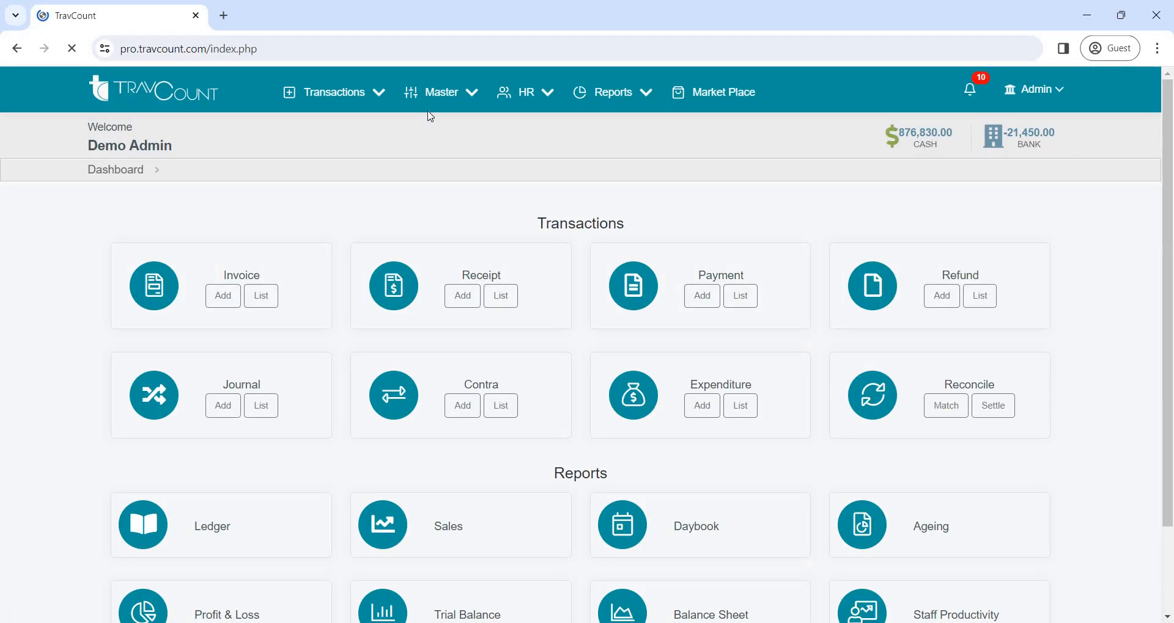
left_click(452, 97)
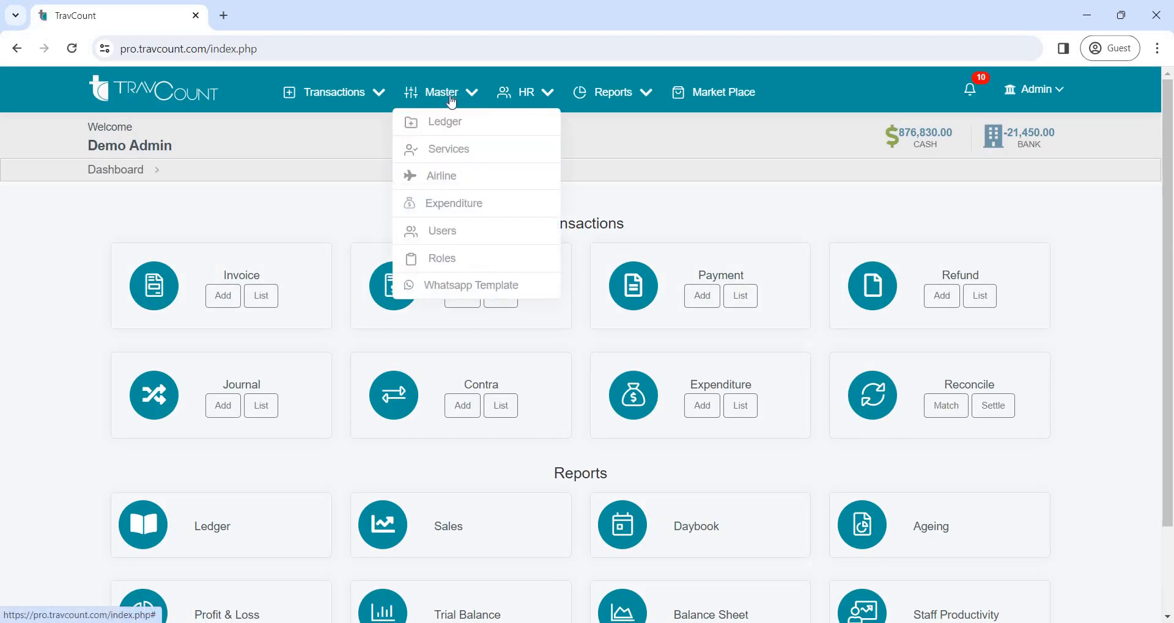
left_click(452, 178)
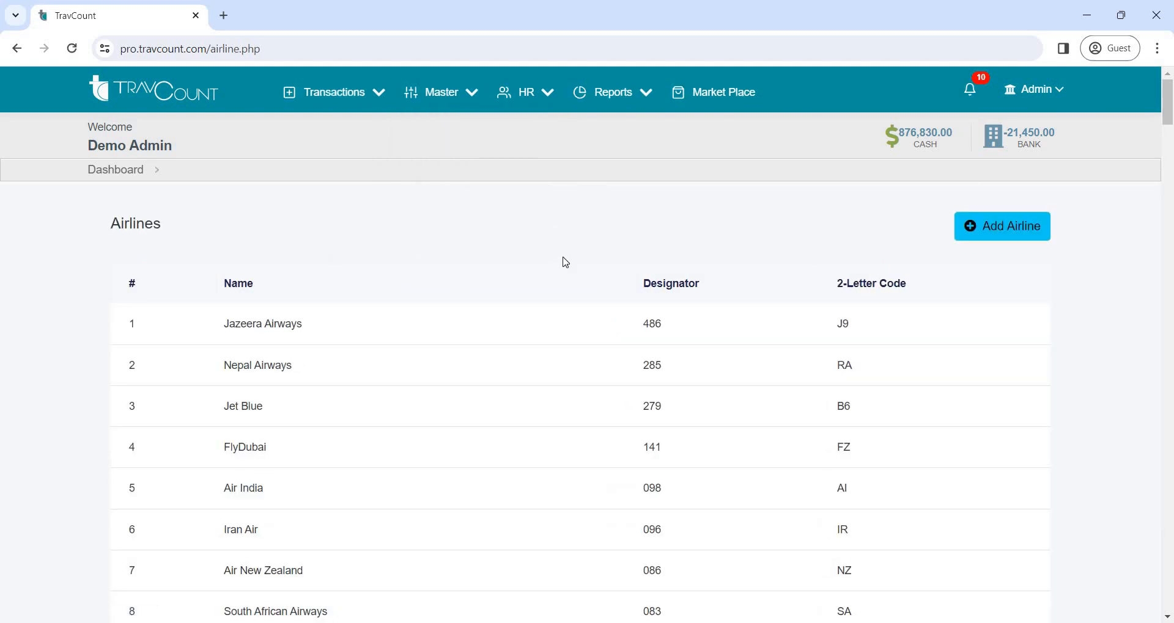
View the blank form for adding an airline, close it without entering anything, and return to the dashboard
left_click(985, 235)
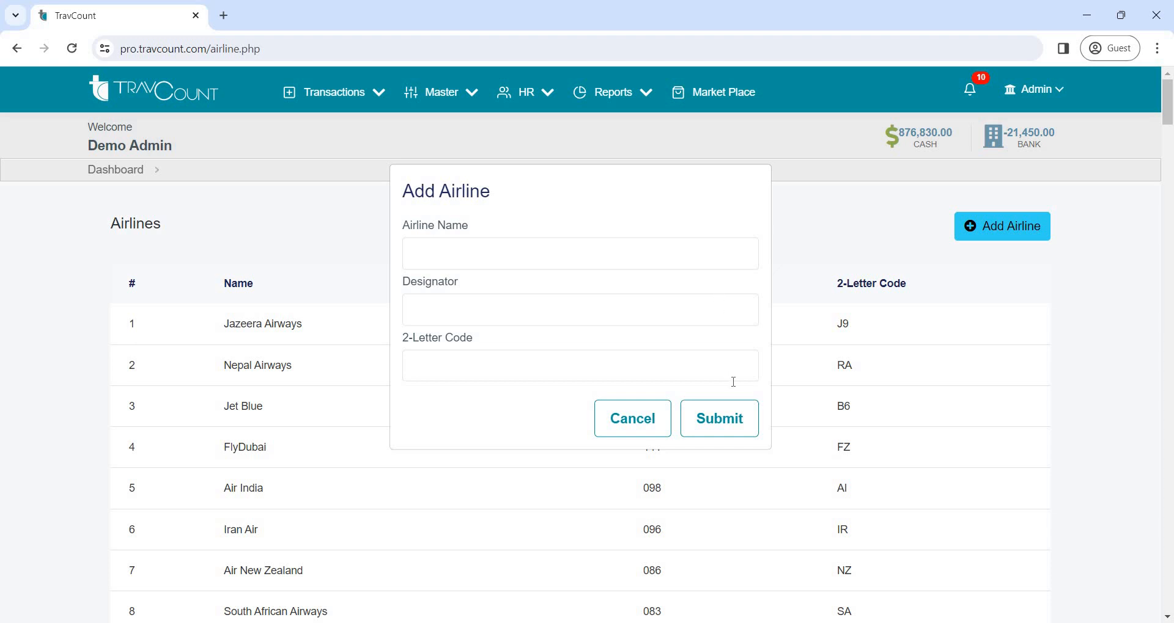
left_click(635, 422)
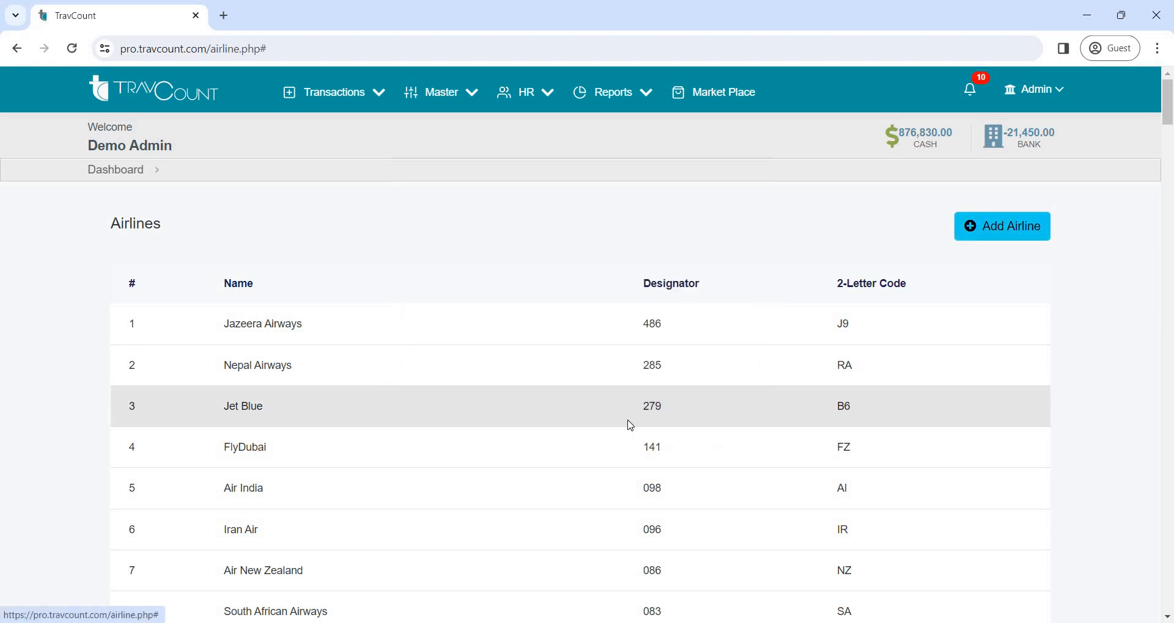
left_click(116, 175)
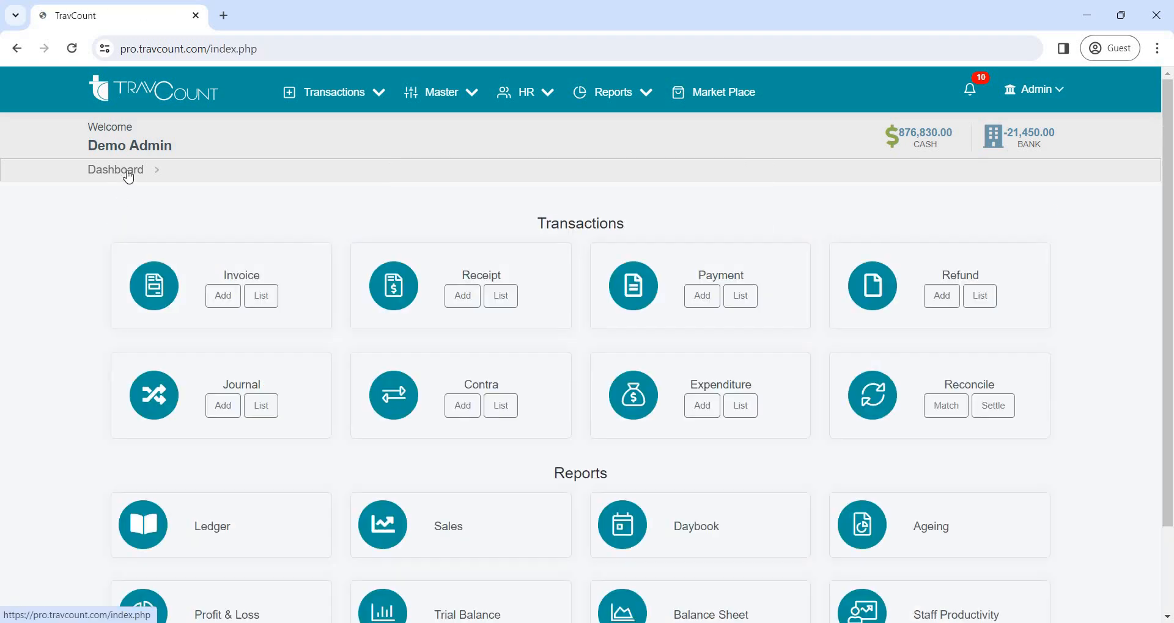
Open the expenditure master list, view the form for adding an expenditure with type Indirect, and return to the dashboard without submitting
left_click(456, 98)
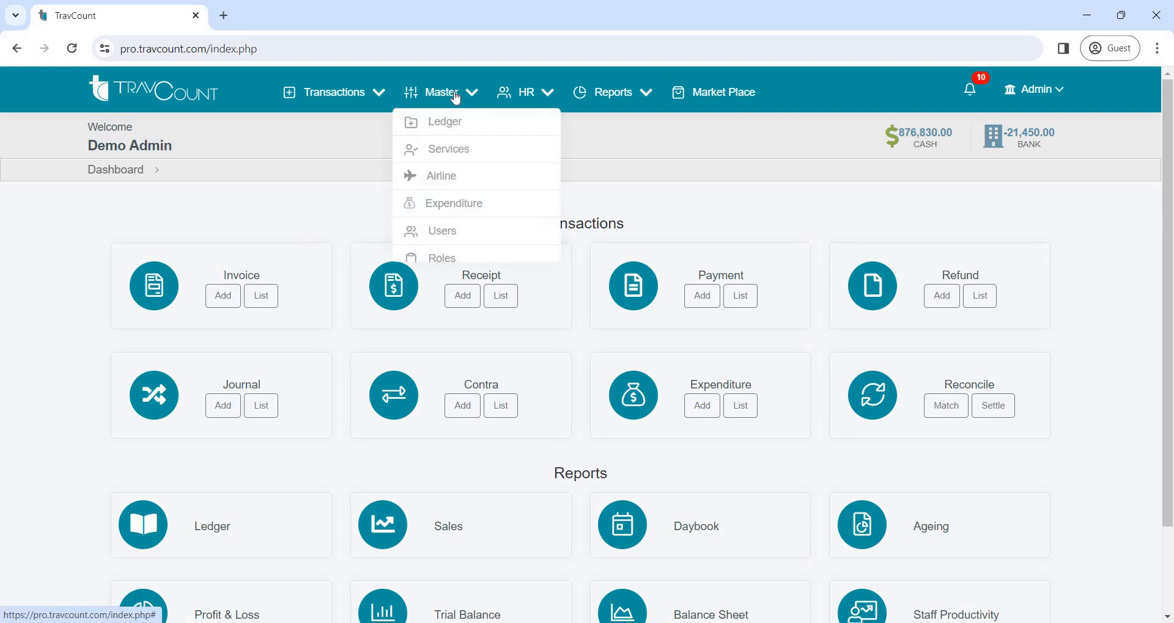
left_click(468, 212)
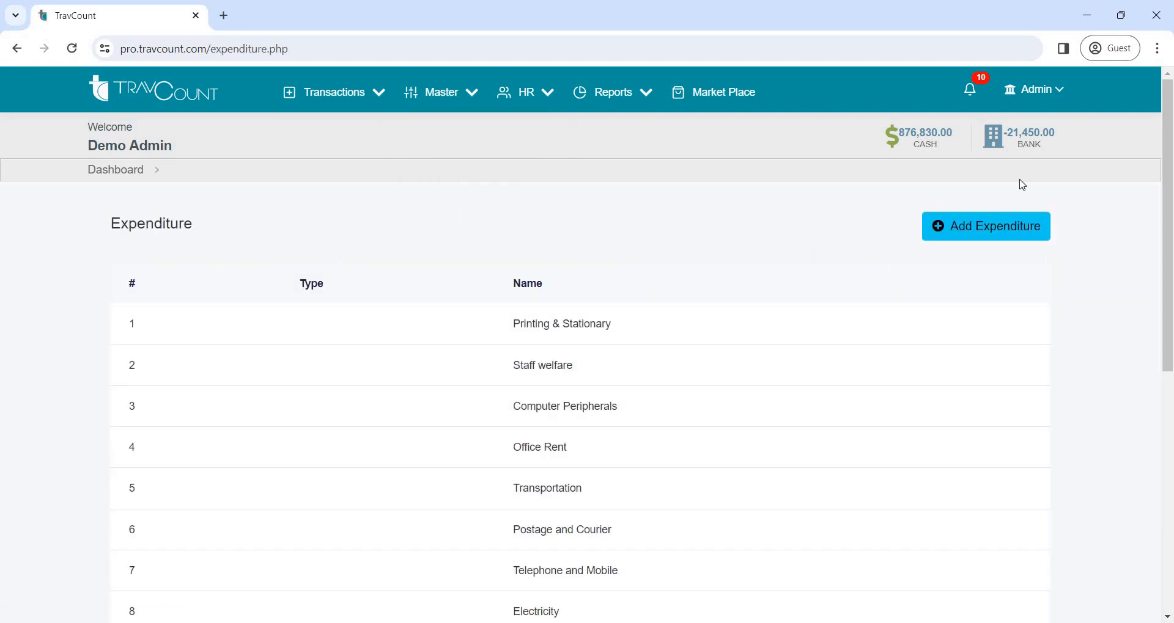
left_click(977, 229)
left_click(430, 193)
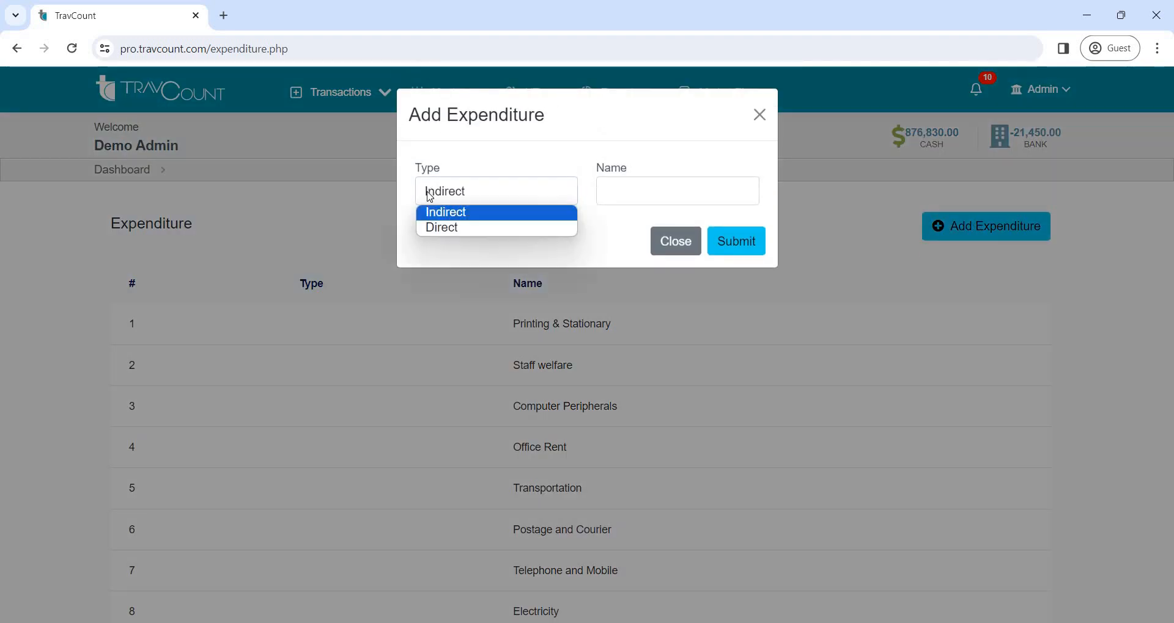
left_click(447, 211)
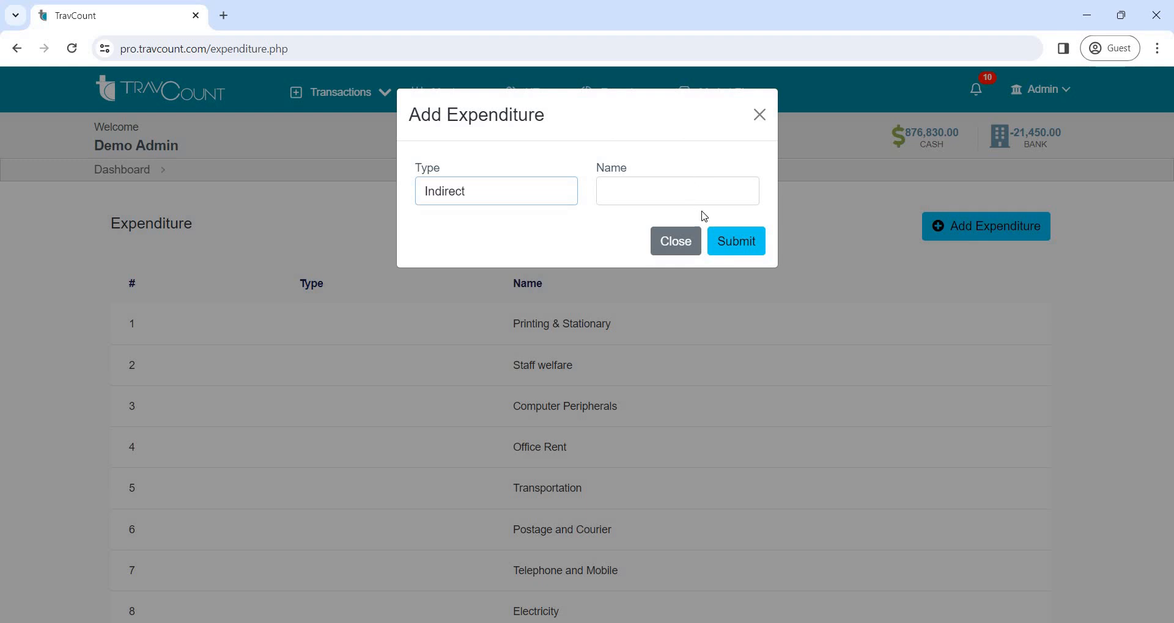
left_click(759, 116)
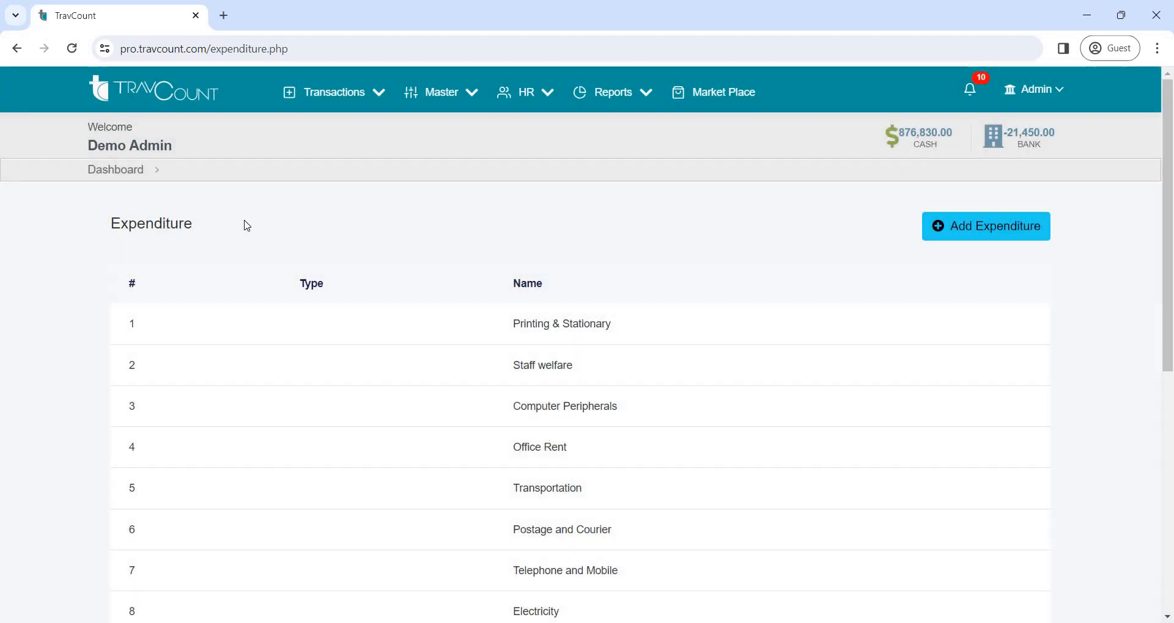
left_click(116, 176)
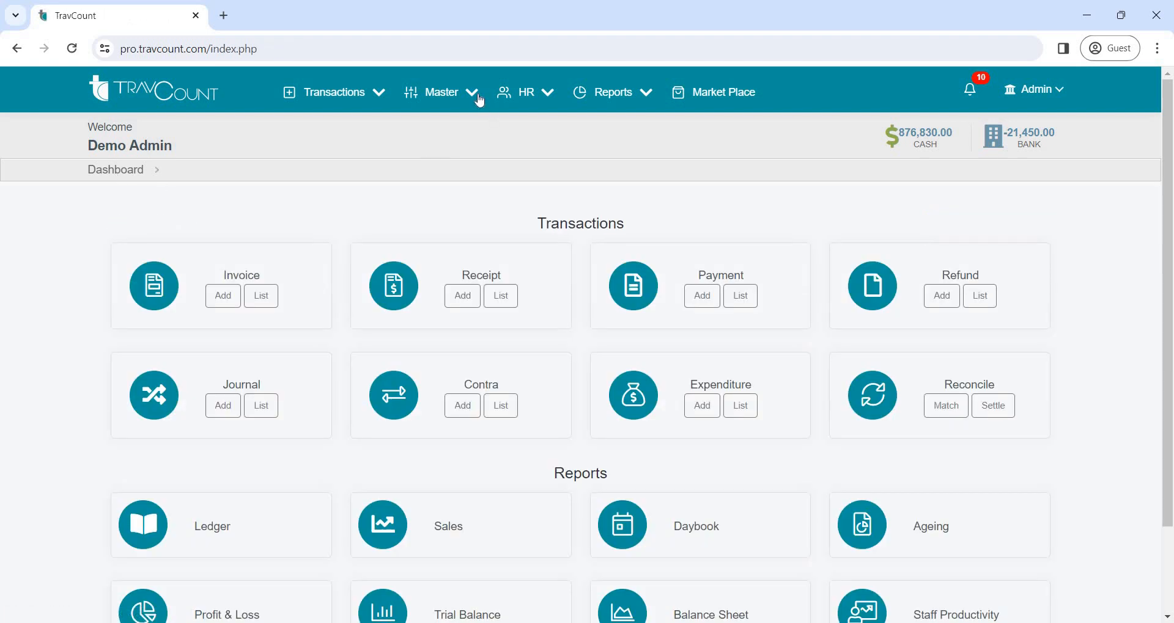
Start a new user from the master data and choose the branch Main Baranch ( Test)
left_click(479, 100)
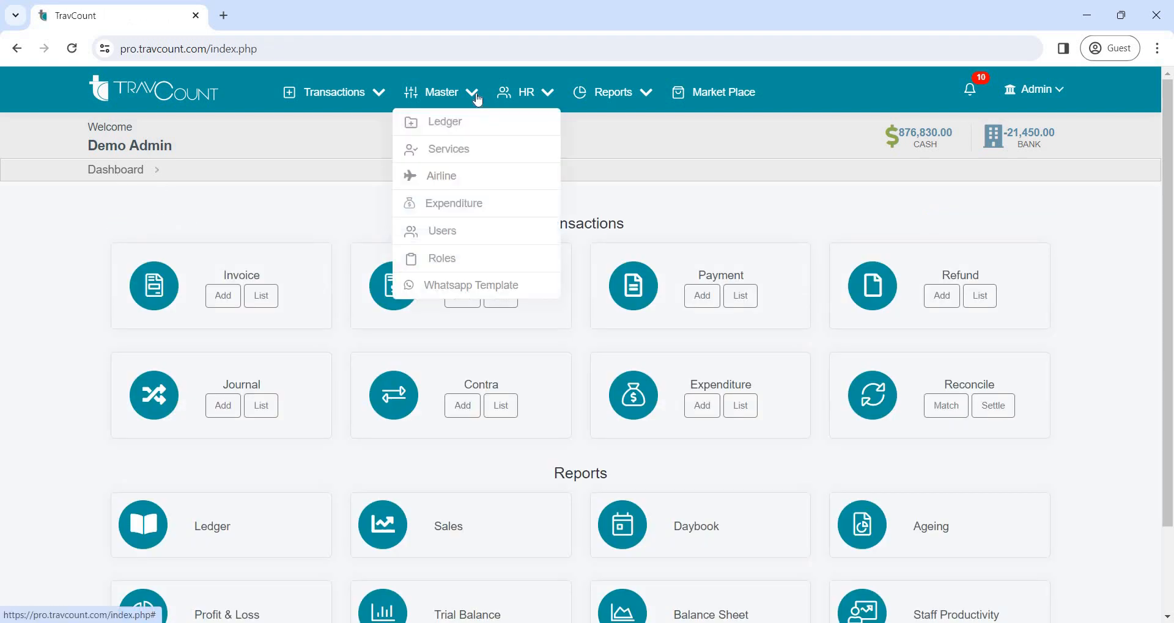
left_click(452, 233)
left_click(368, 306)
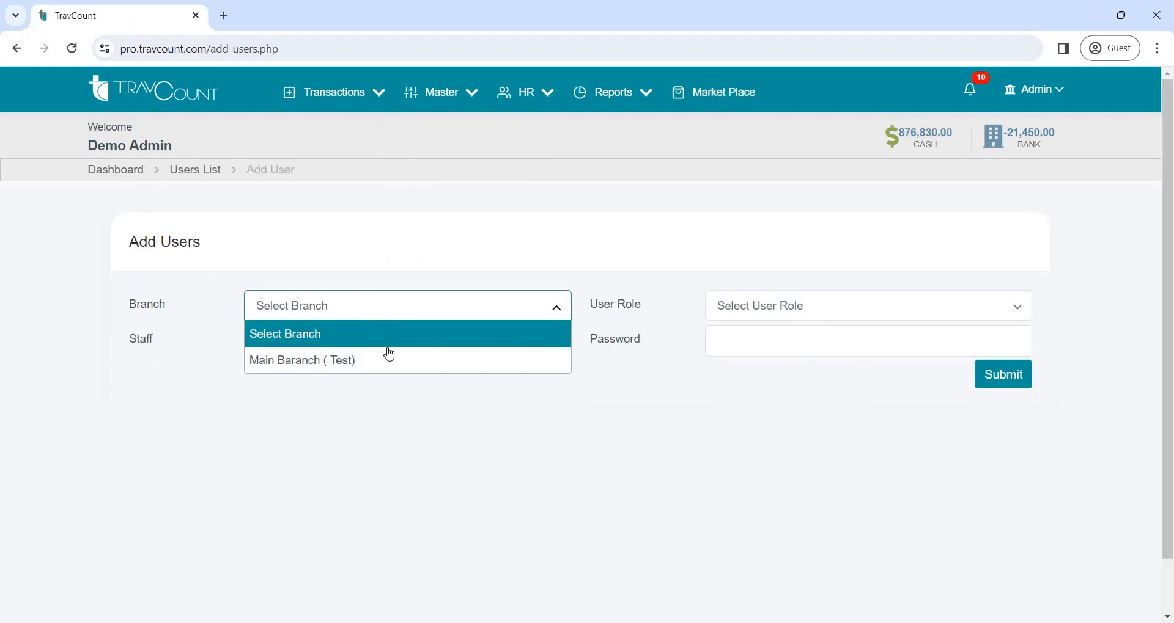
left_click(384, 362)
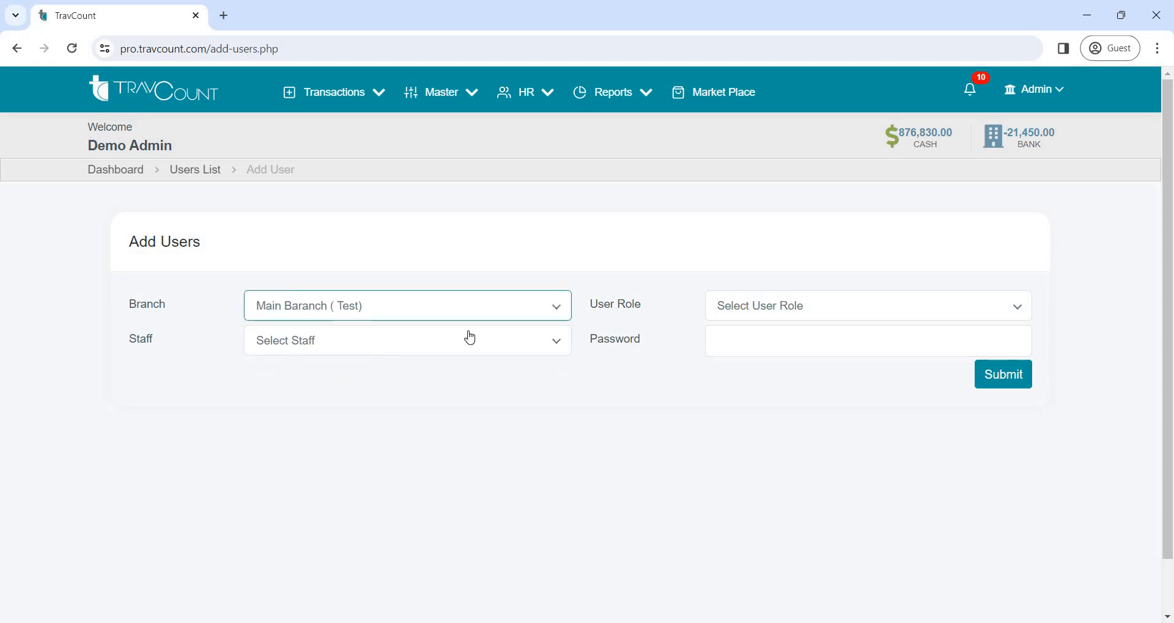
Choose the staff member and the ACCOUNTANT role for the new user, and return to the dashboard without submitting
left_click(374, 357)
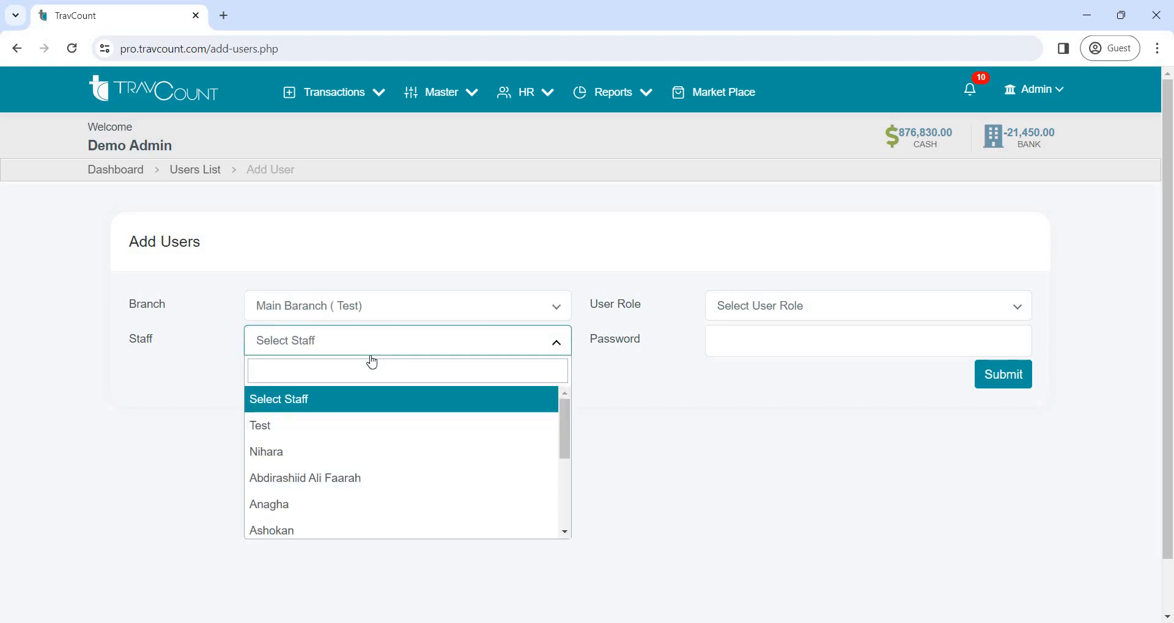
left_click(361, 443)
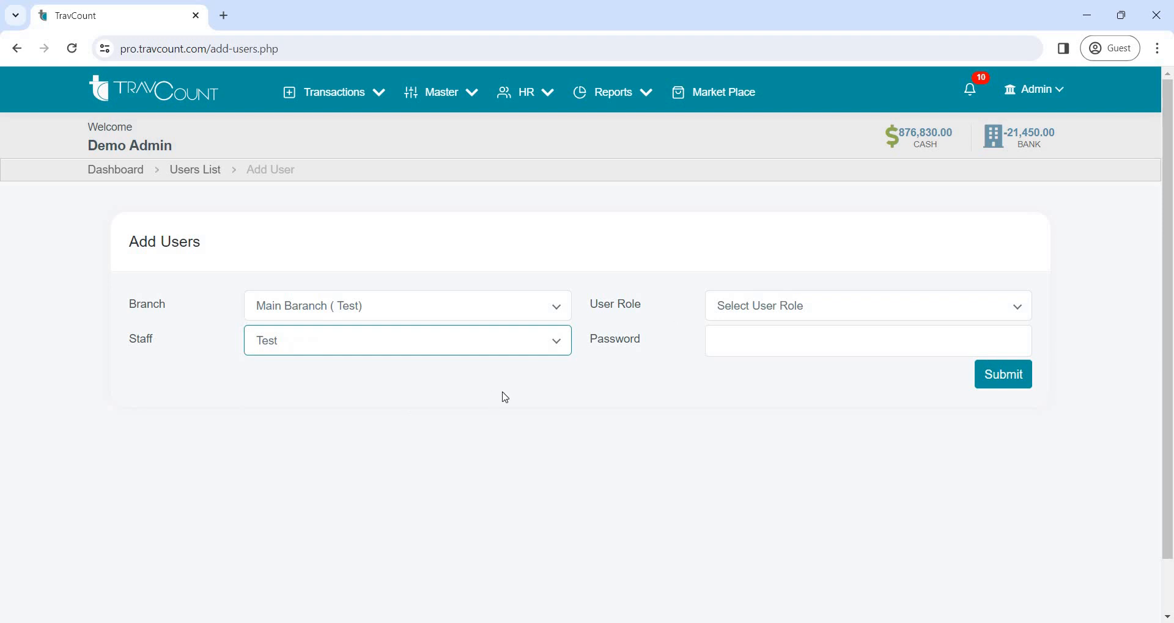
left_click(511, 348)
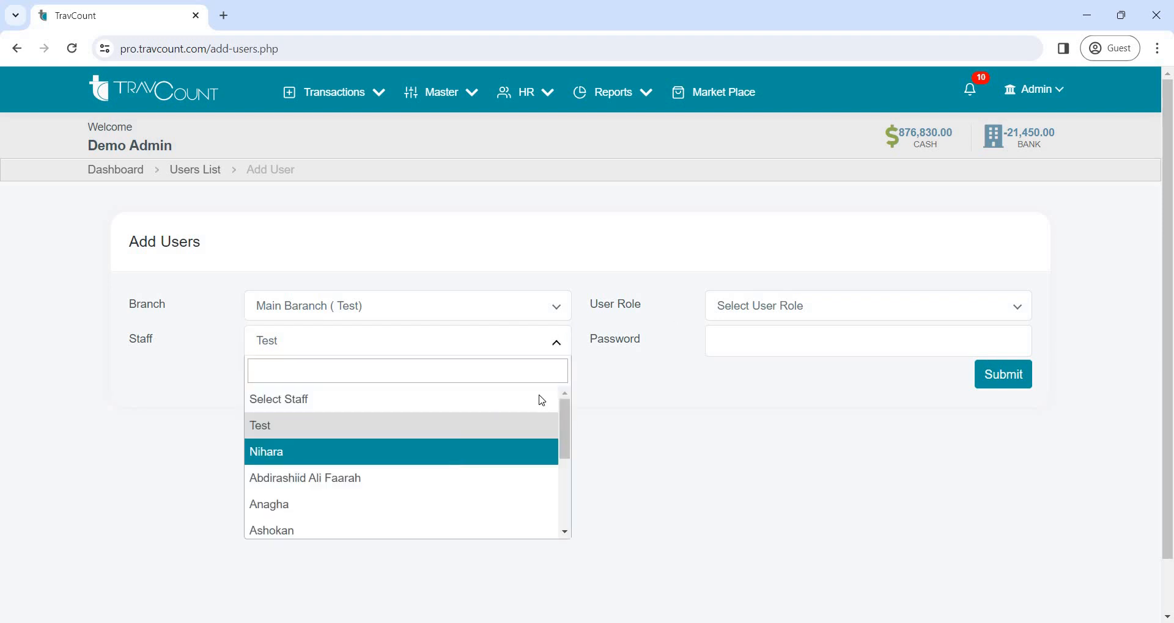
left_click(456, 455)
left_click(734, 312)
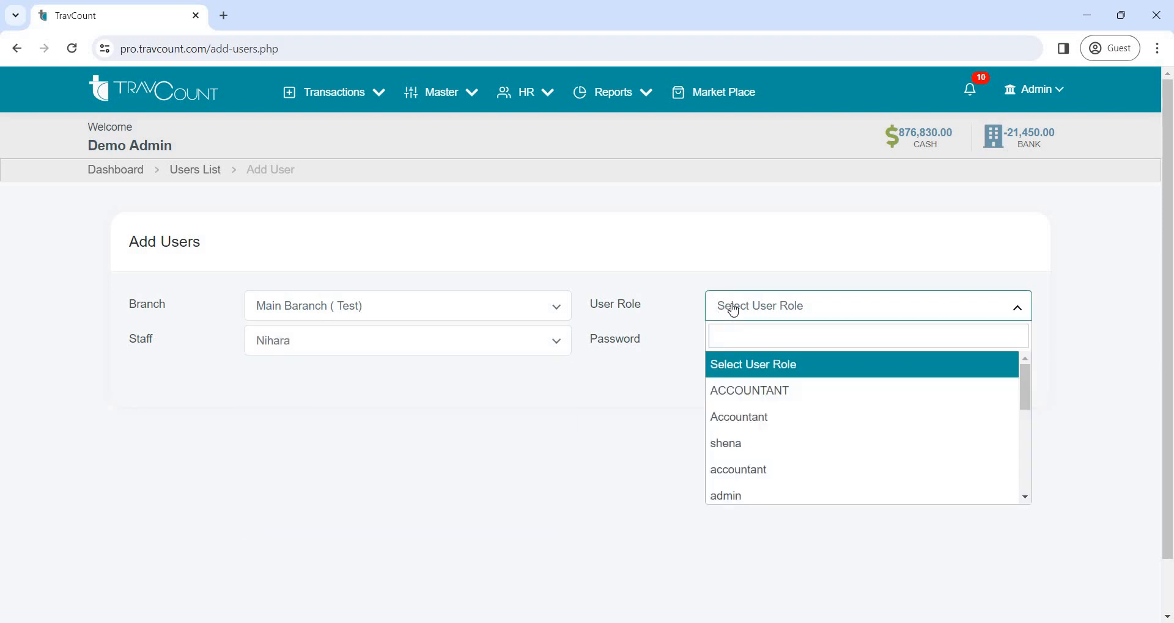
left_click(741, 392)
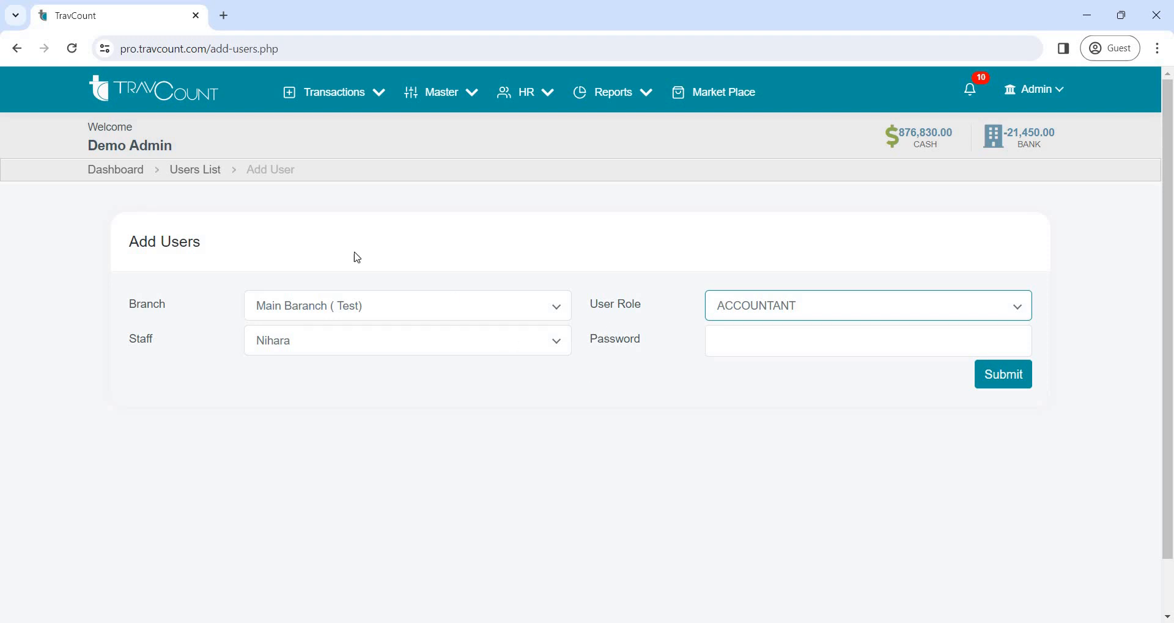
left_click(101, 169)
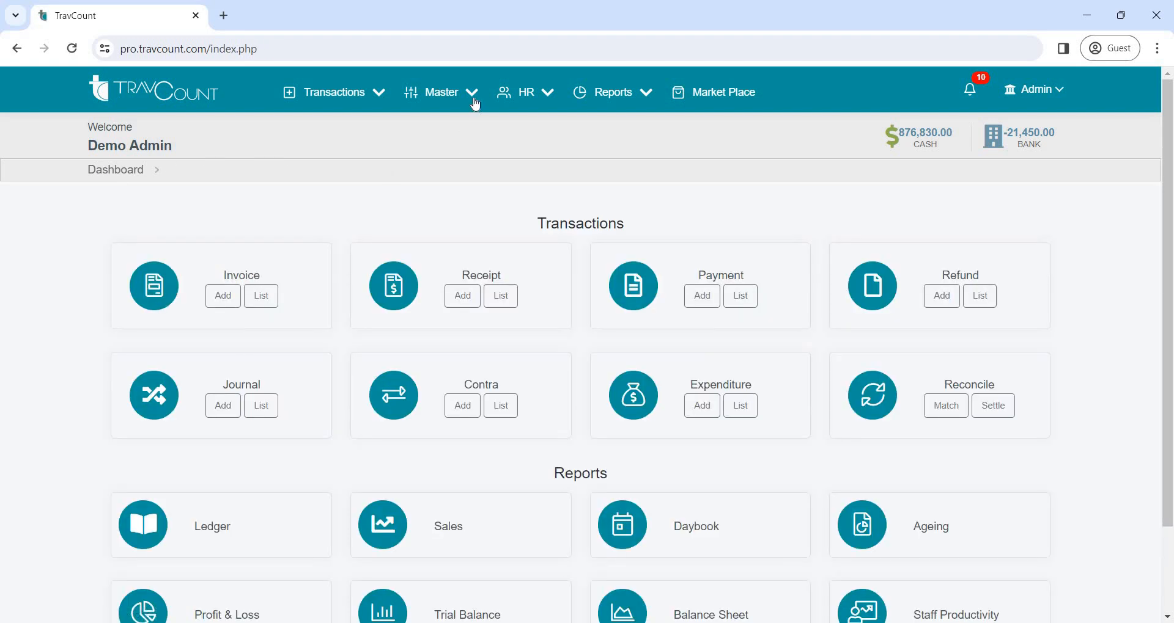
Open the form for adding a role, enter the role name accountant, and return to the dashboard without submitting
left_click(474, 103)
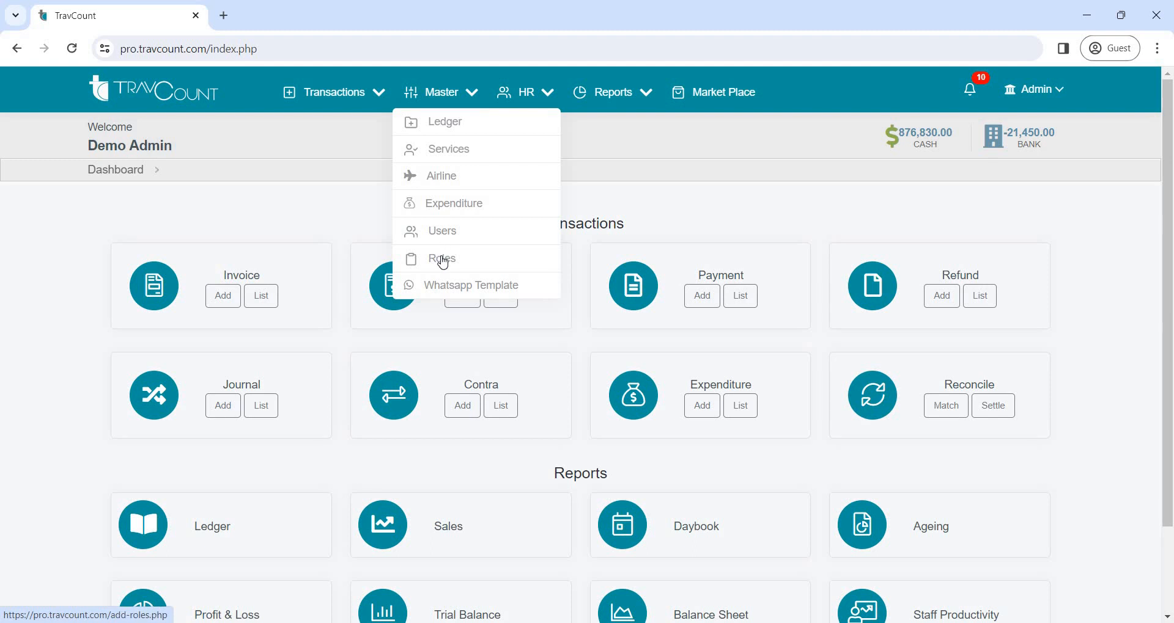
left_click(443, 262)
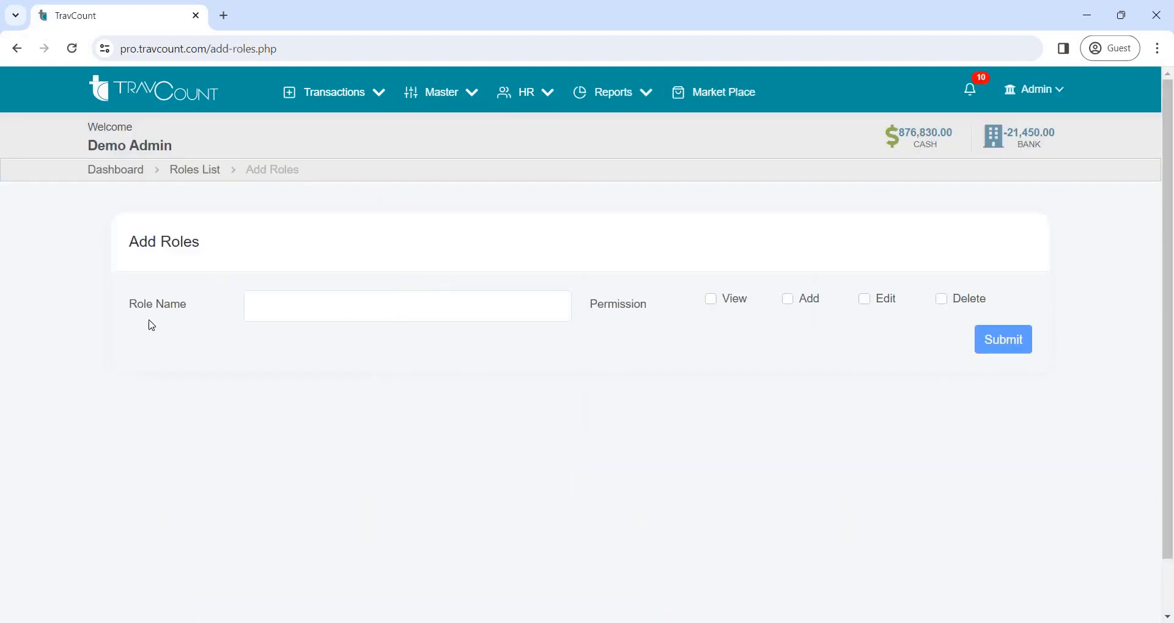
left_click(378, 311)
type("acc")
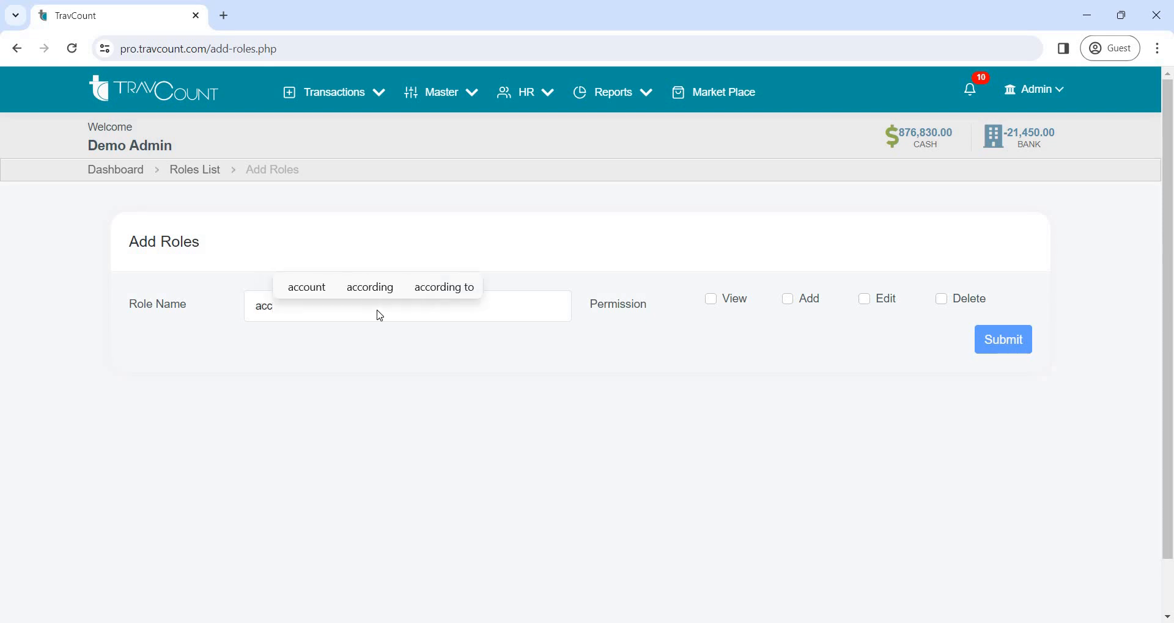
type("ounta")
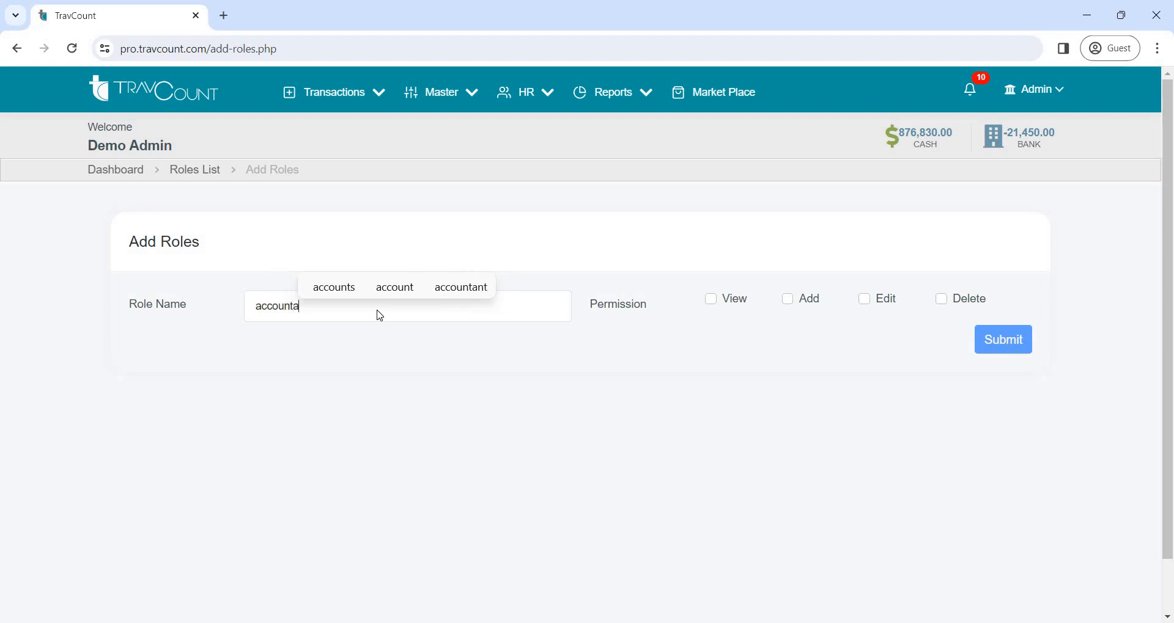
type("nt")
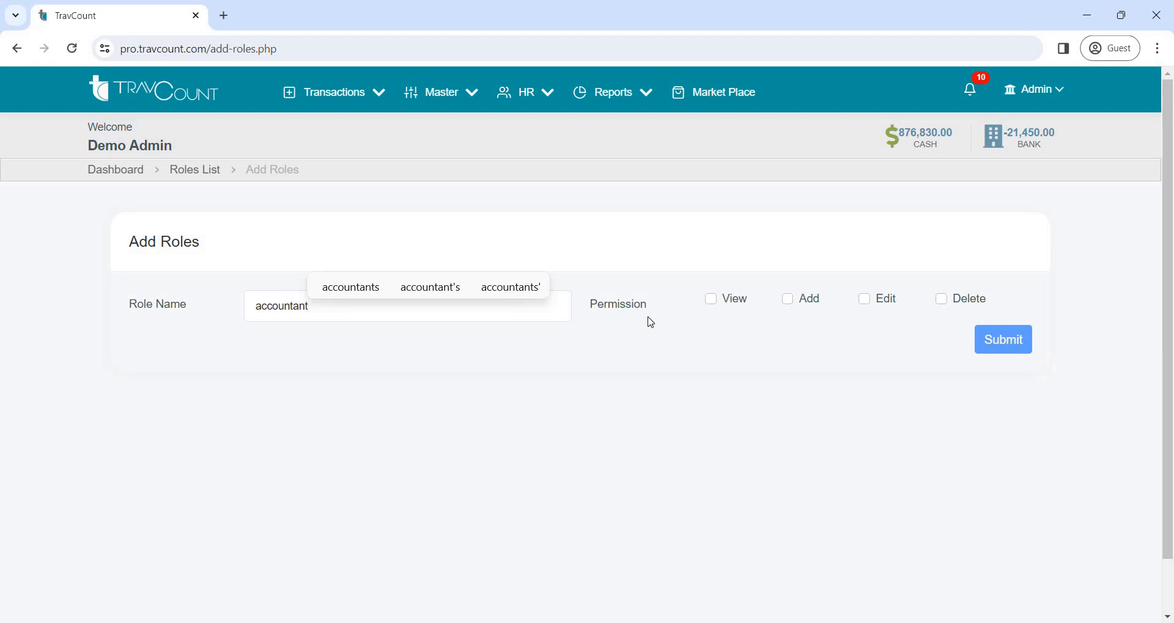
left_click(123, 172)
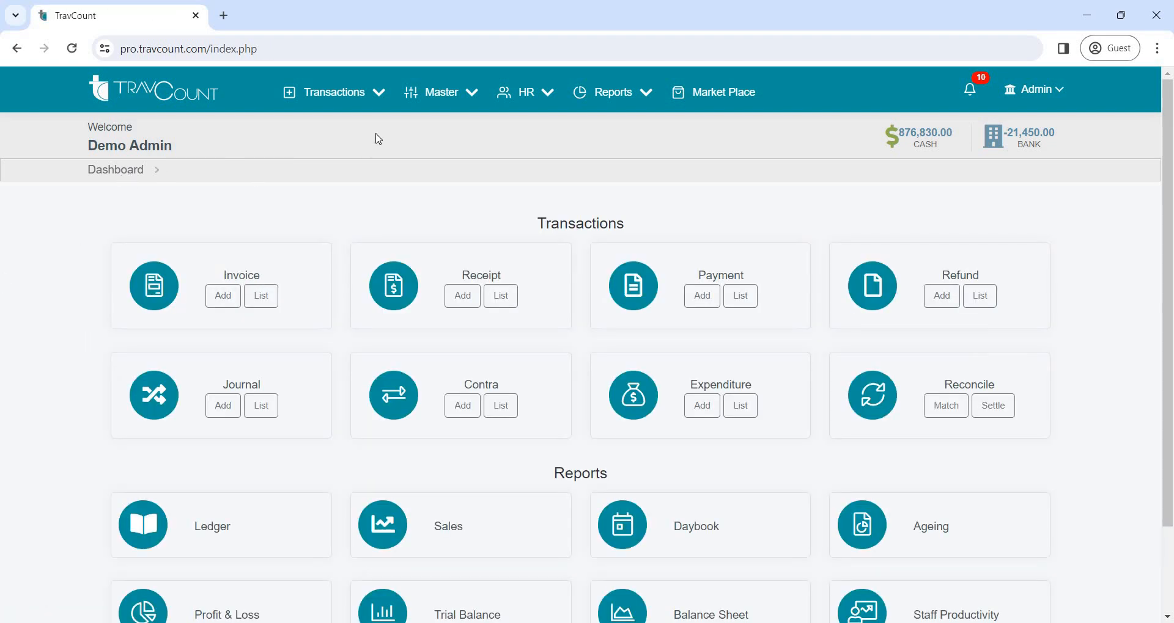
Open the invoice list and start a new invoice for the branch Main Baranch ( Test)
left_click(379, 98)
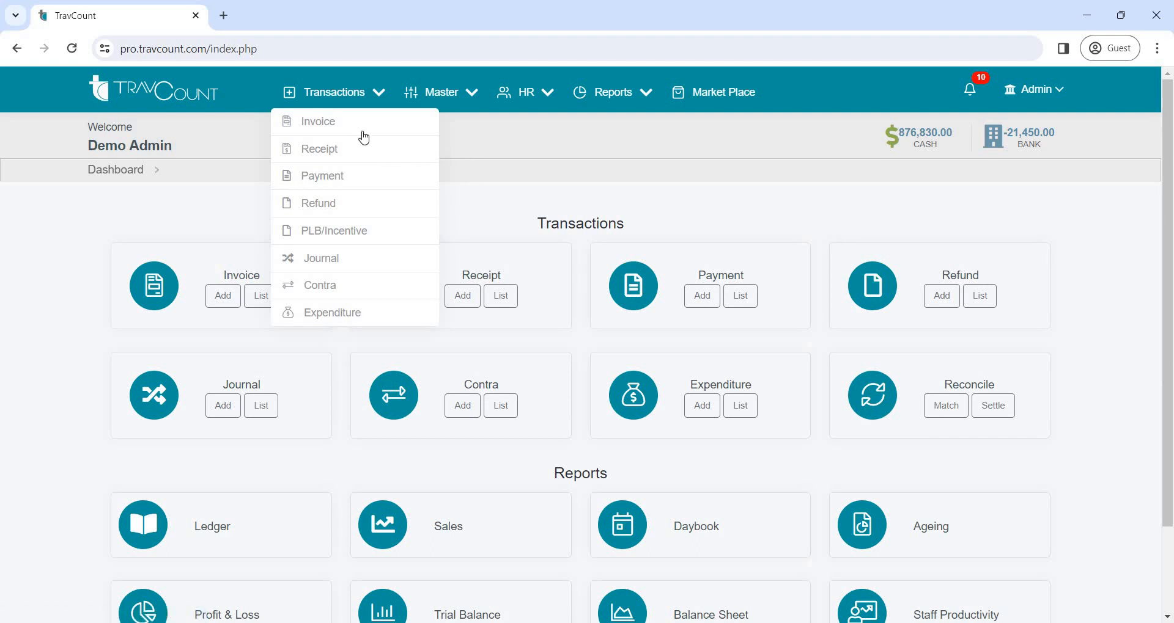
left_click(322, 124)
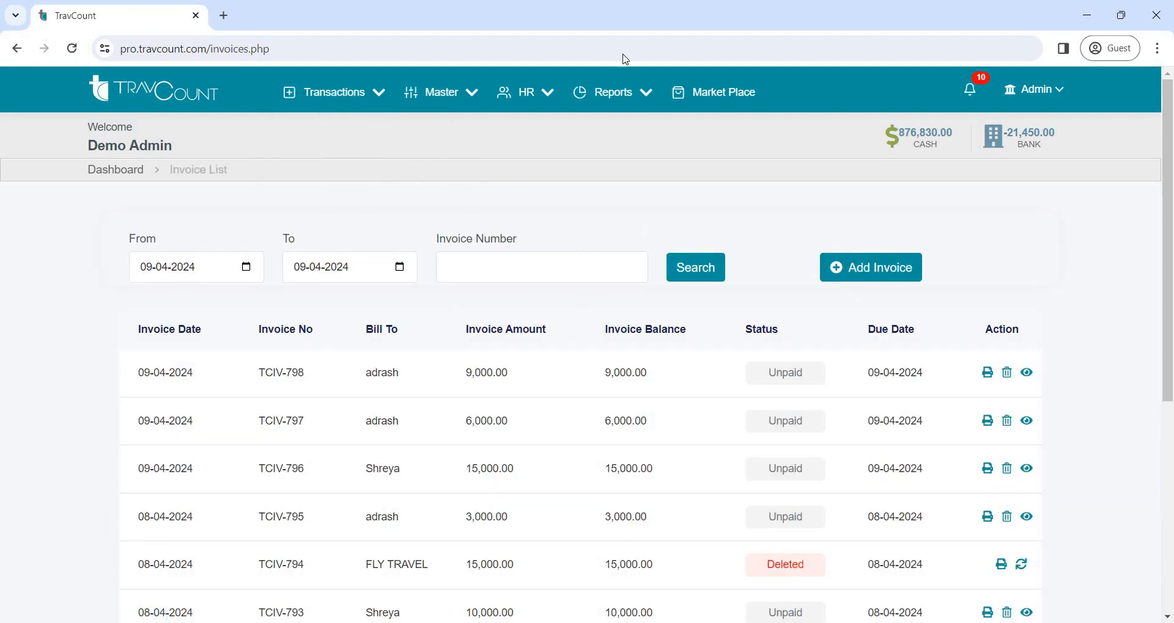
left_click(865, 269)
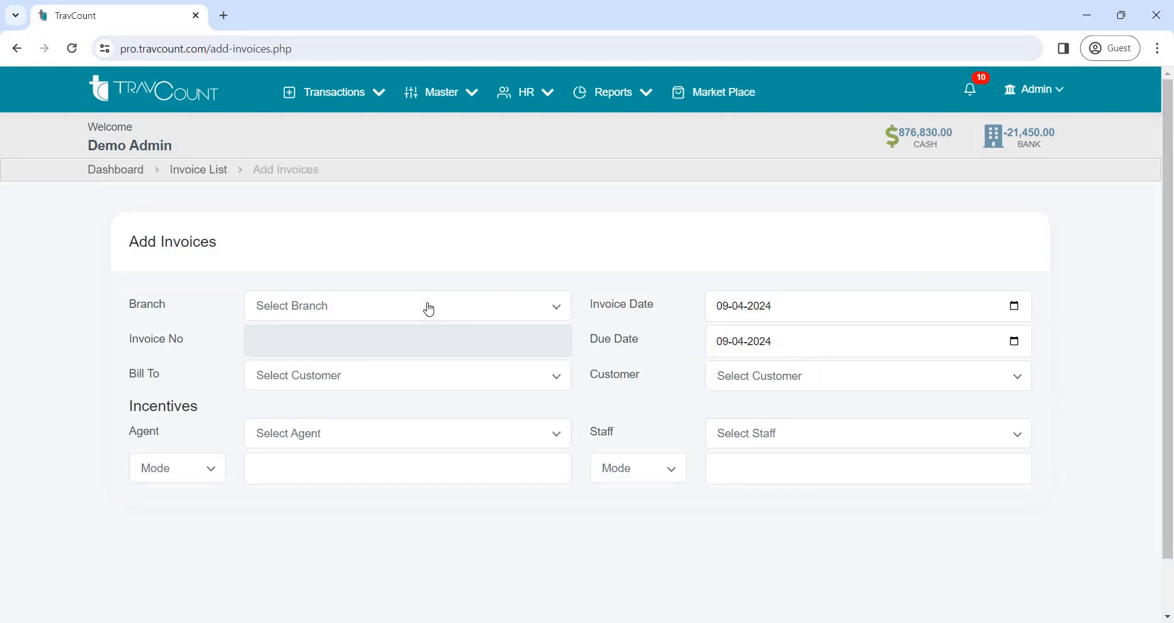
left_click(429, 310)
left_click(431, 358)
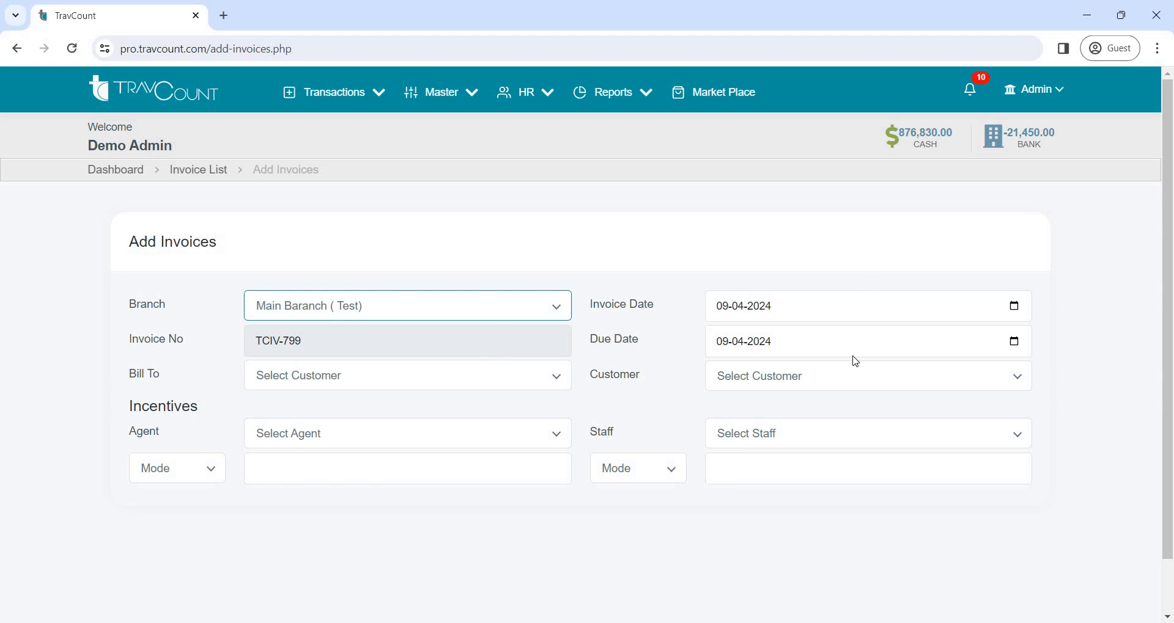
Bill the invoice to a Customer and select the customer's name
left_click(451, 386)
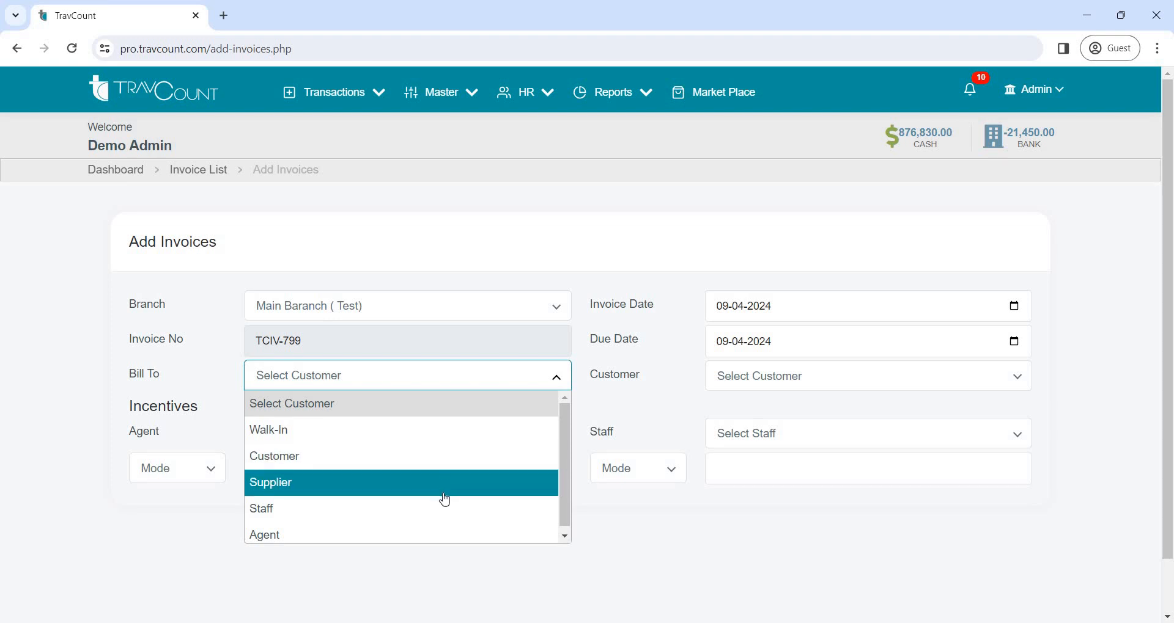
left_click(446, 462)
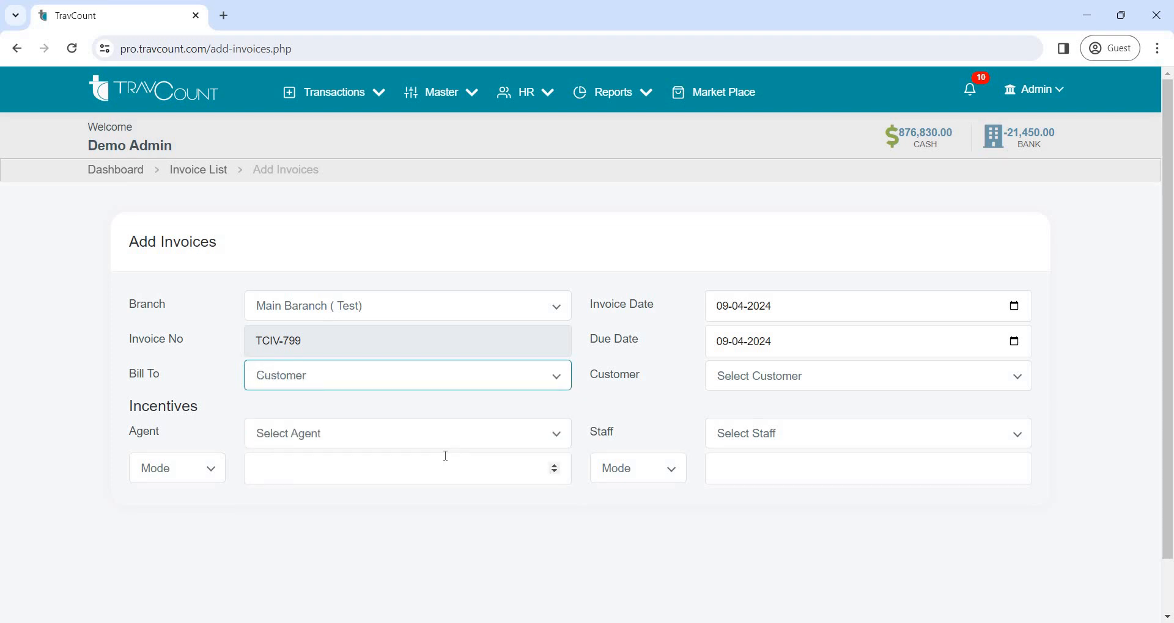
left_click(744, 384)
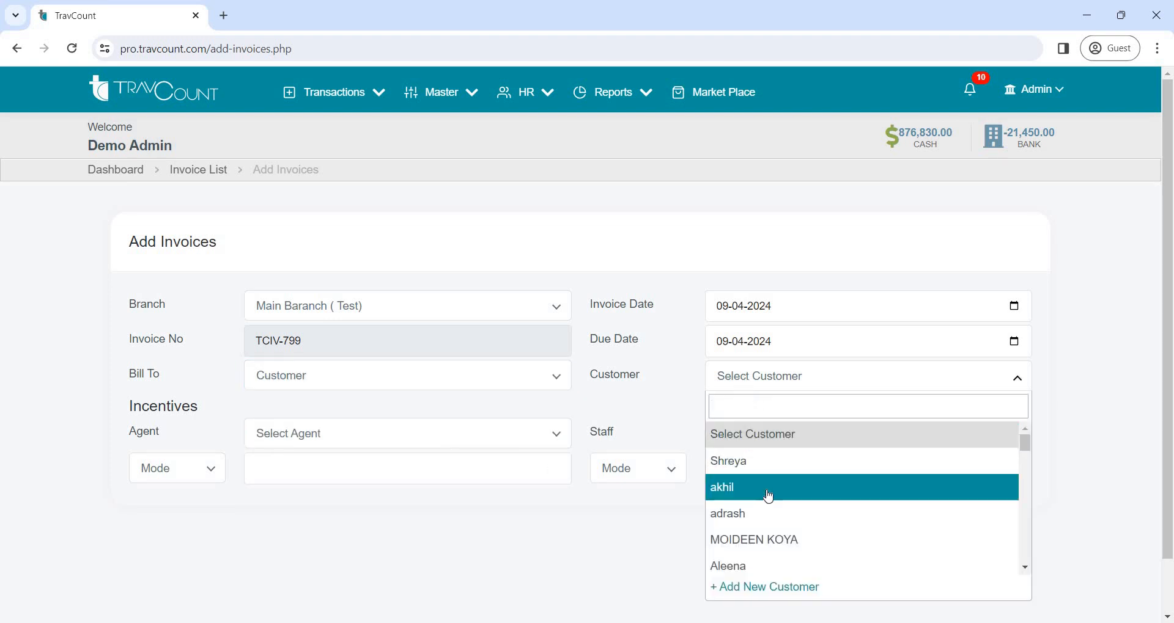
left_click(764, 463)
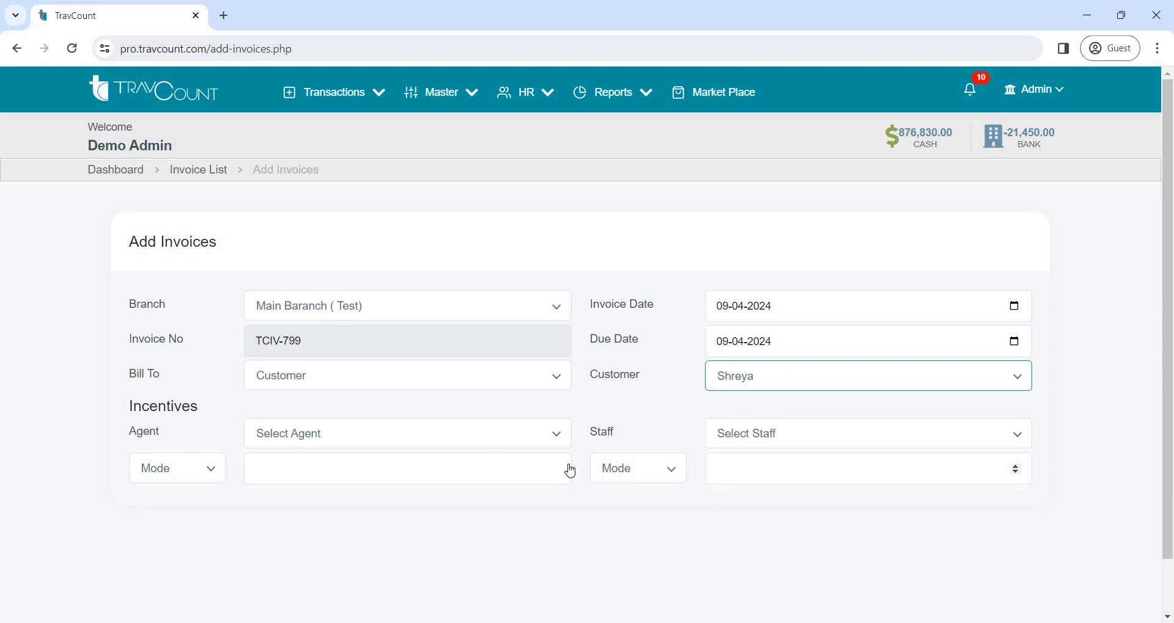
View the agent choices and the agent incentive mode options on the invoice without selecting any
left_click(422, 440)
left_click(401, 441)
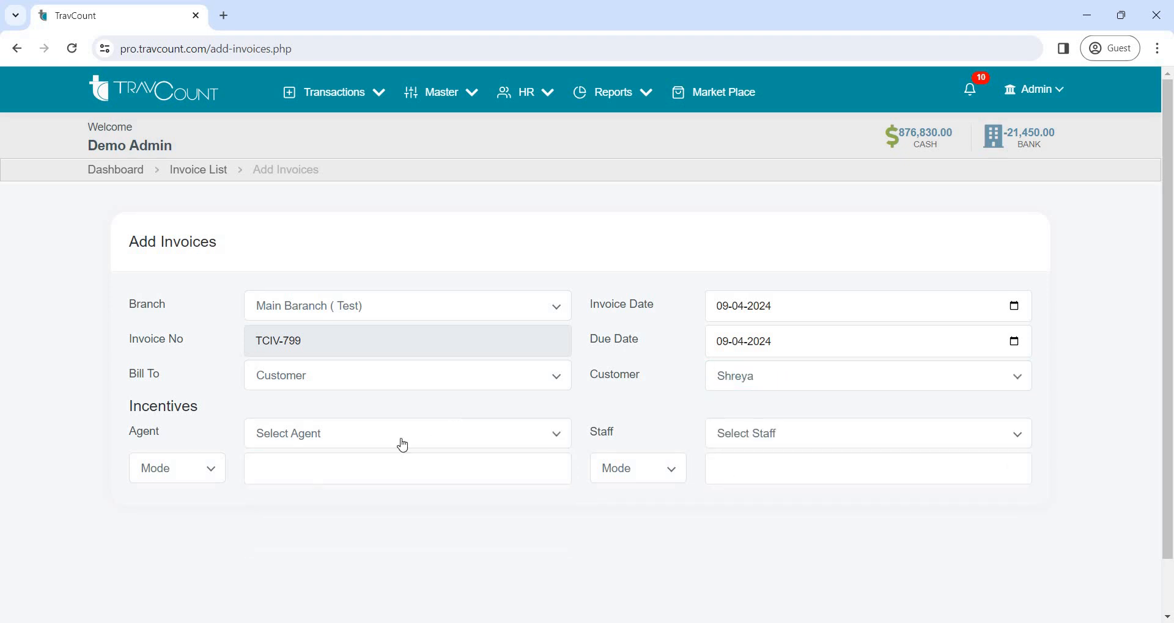
left_click(195, 476)
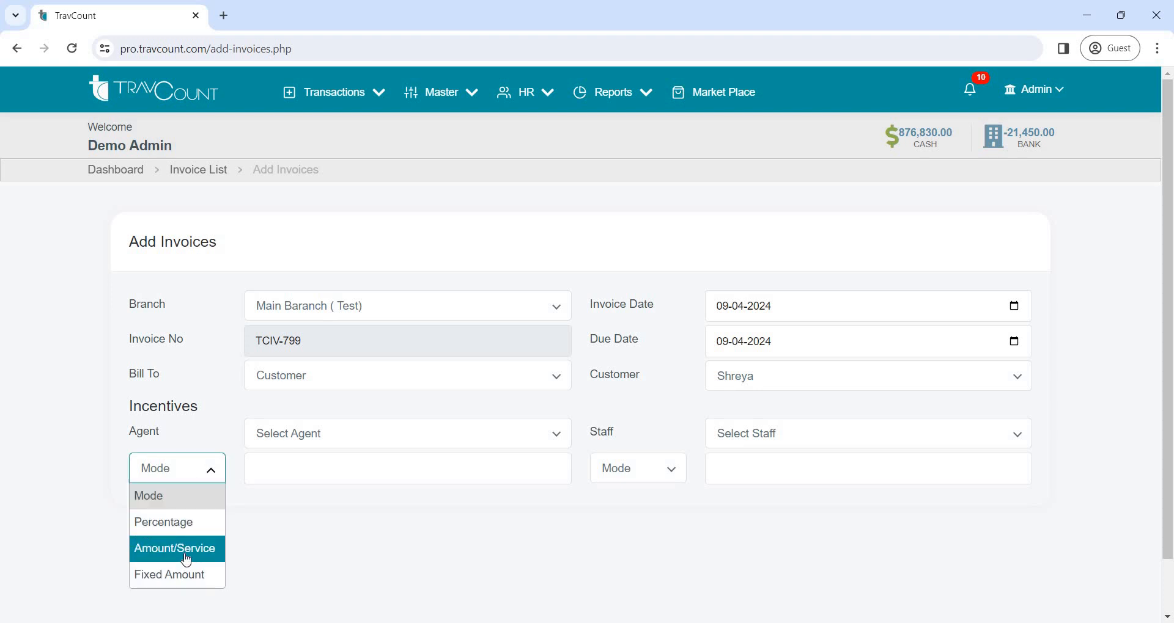
left_click(210, 472)
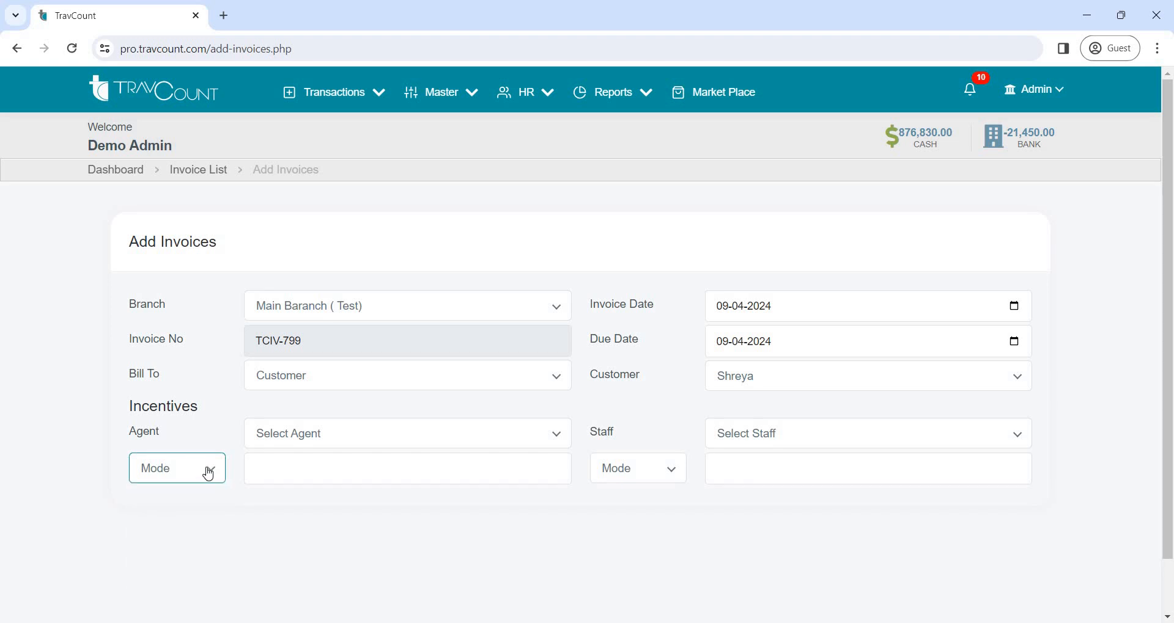
Assign a staff member under the invoice's incentives and continue to the services stage
left_click(885, 443)
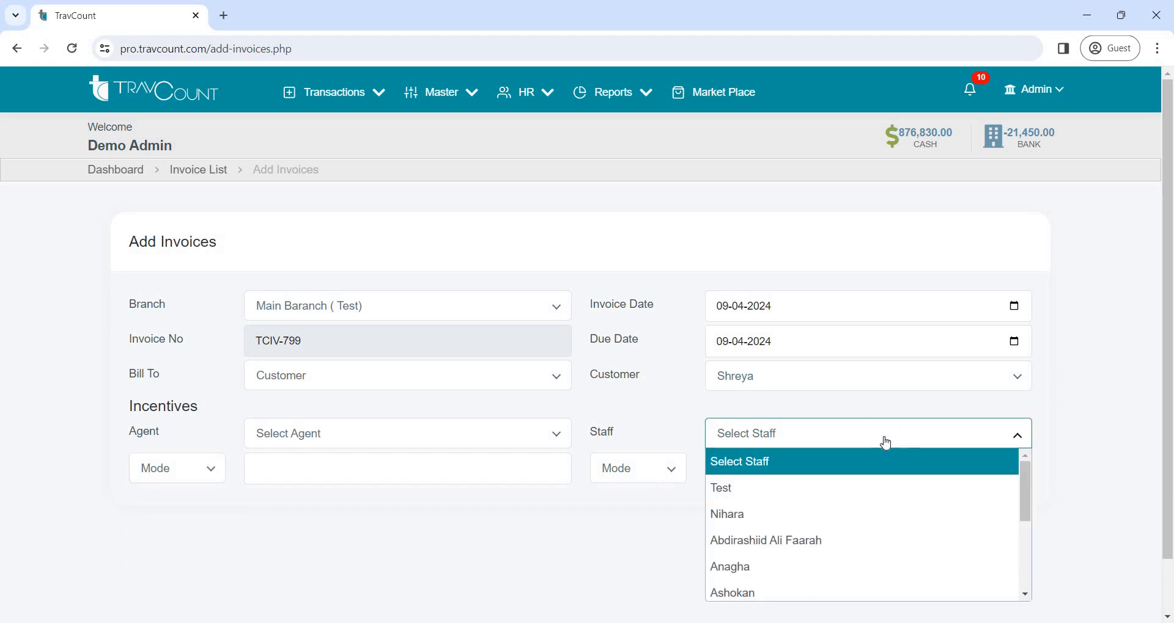
left_click(881, 514)
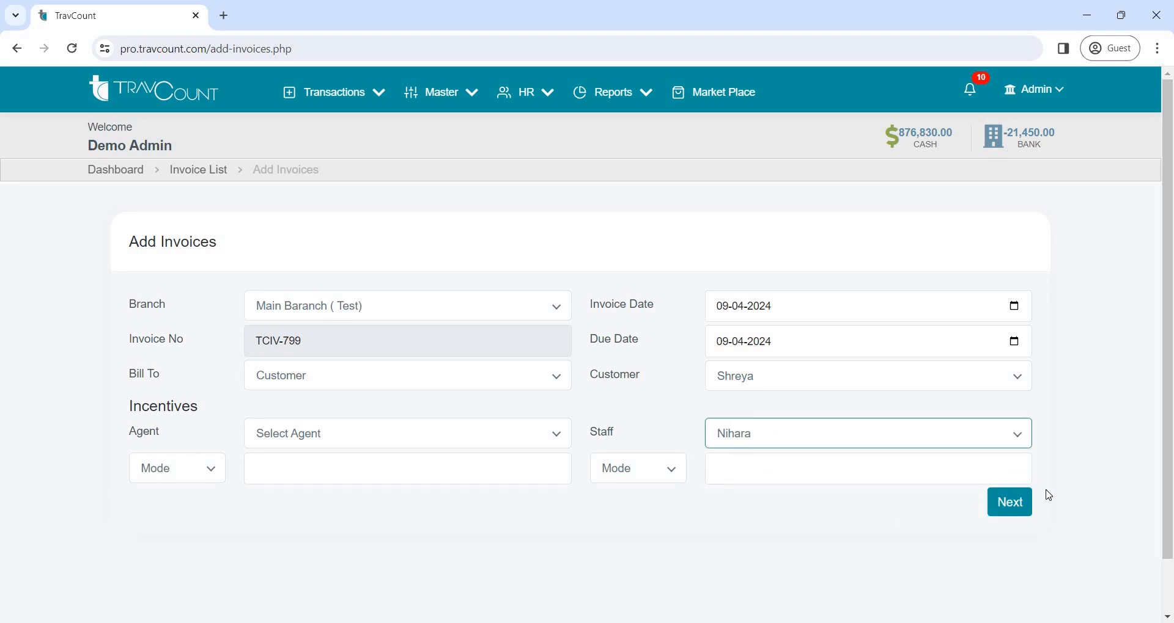
left_click(1016, 512)
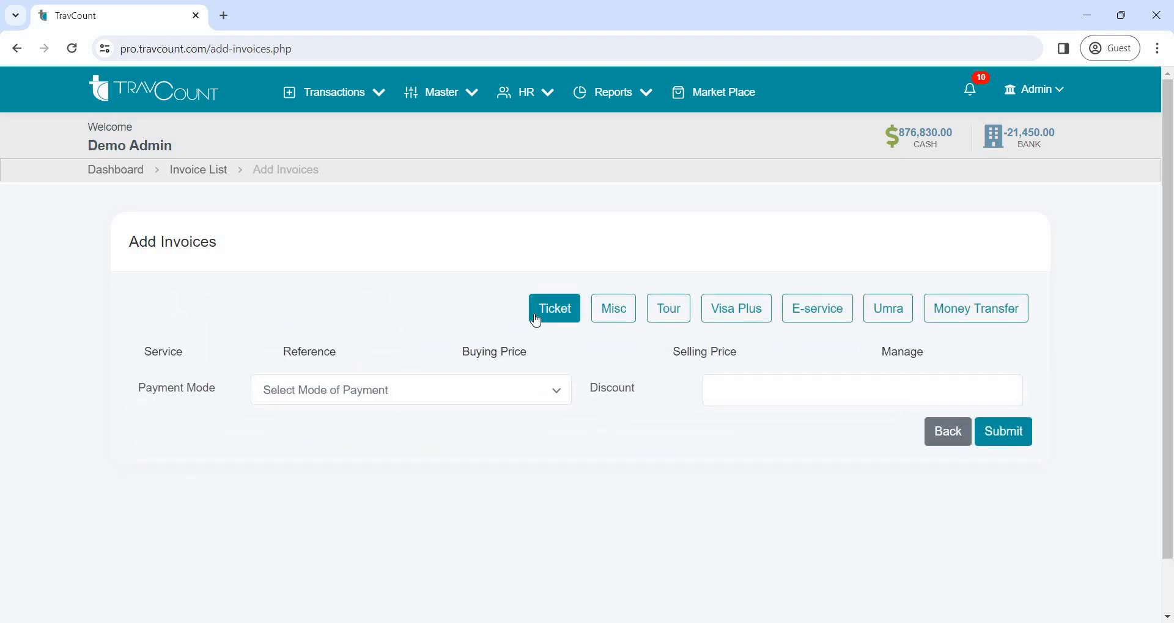
Add a ticket item to the invoice with service type Flight and sector KNR/MAA/
left_click(534, 318)
left_click(561, 319)
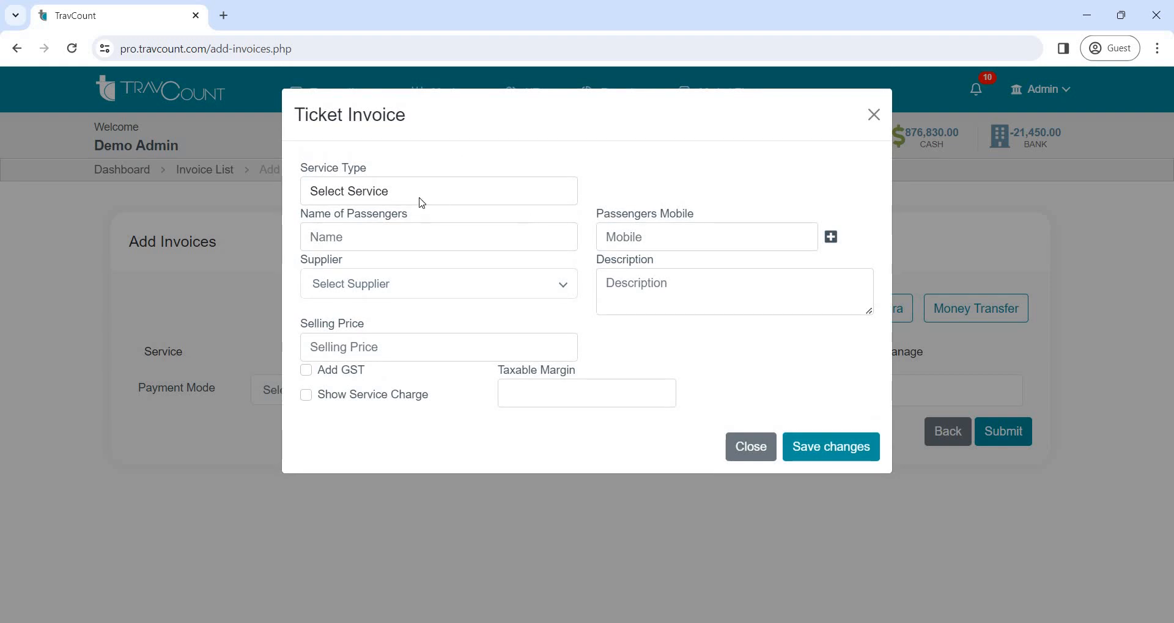
left_click(422, 199)
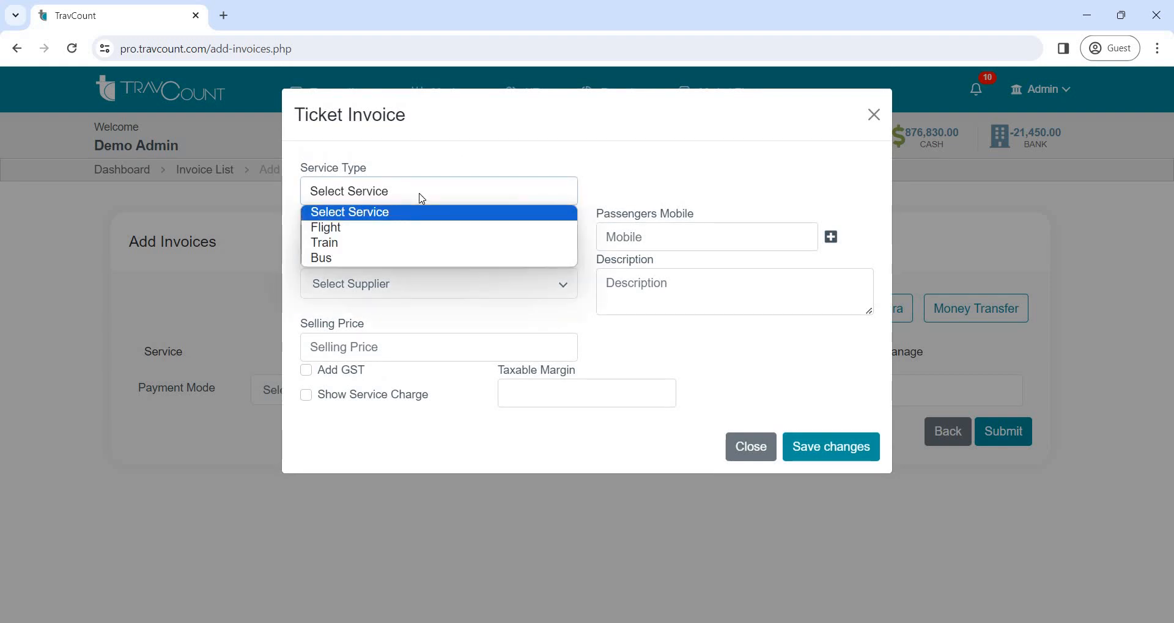
left_click(406, 228)
left_click(392, 244)
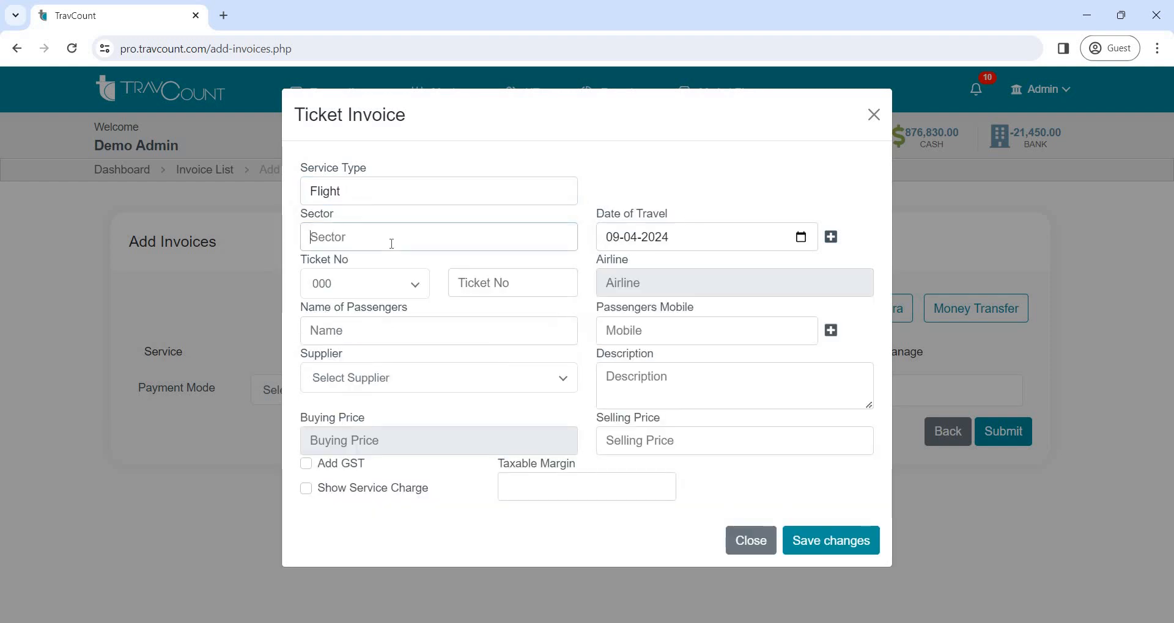
type("KNR/")
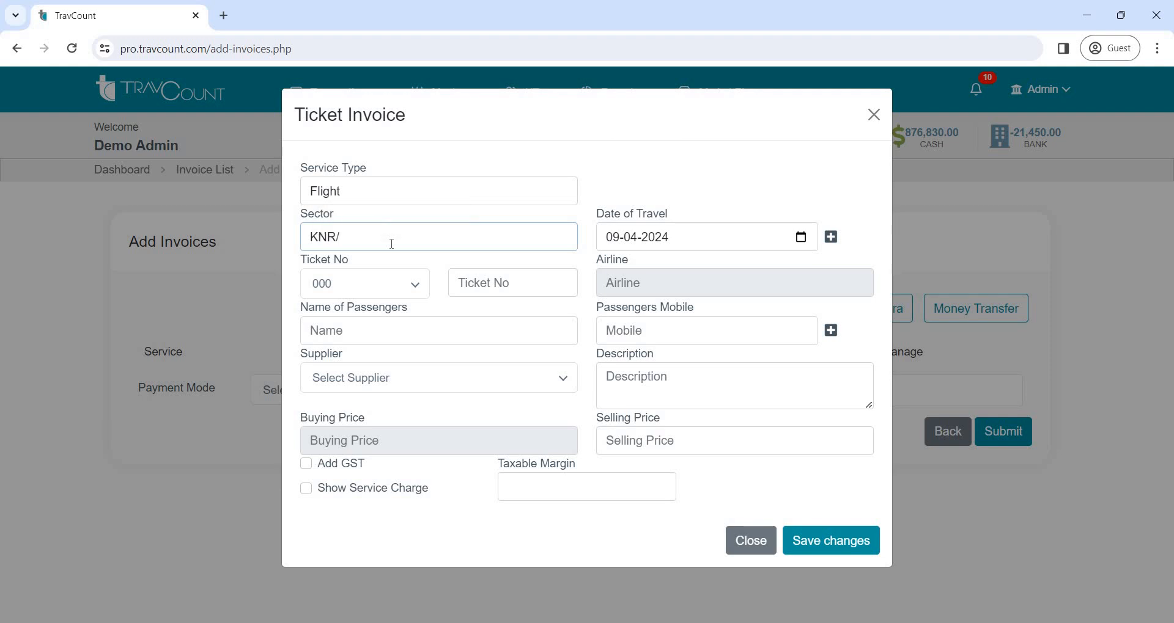
type("MAA/")
Set the ticket number to prefix 285 and number 90754, and enter the passenger's name
left_click(327, 287)
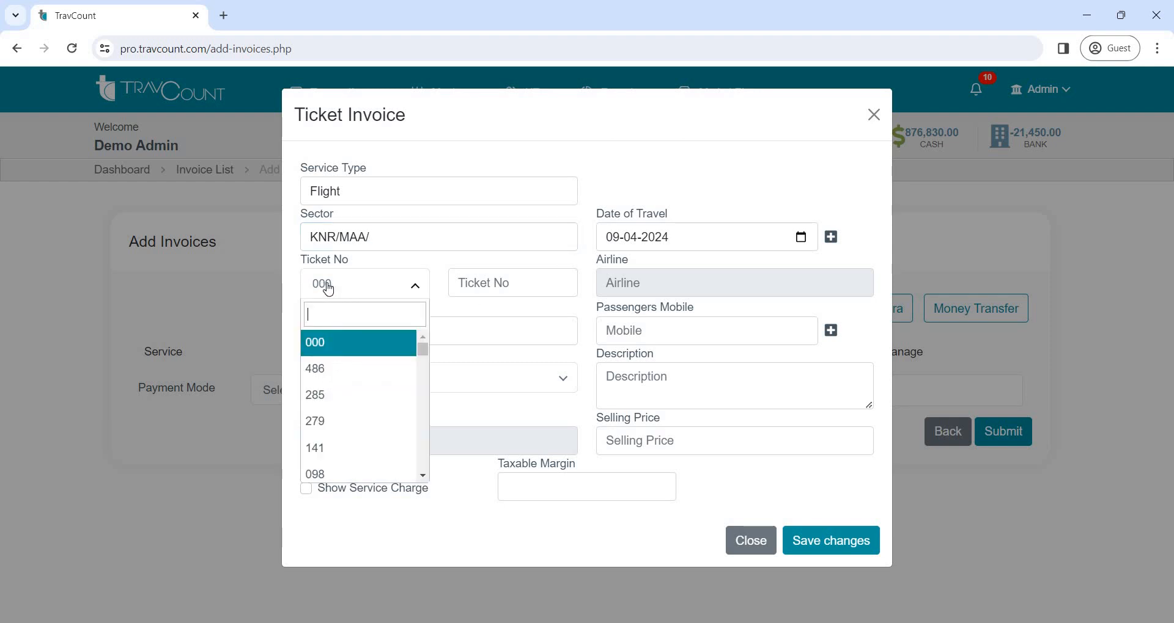
left_click(345, 395)
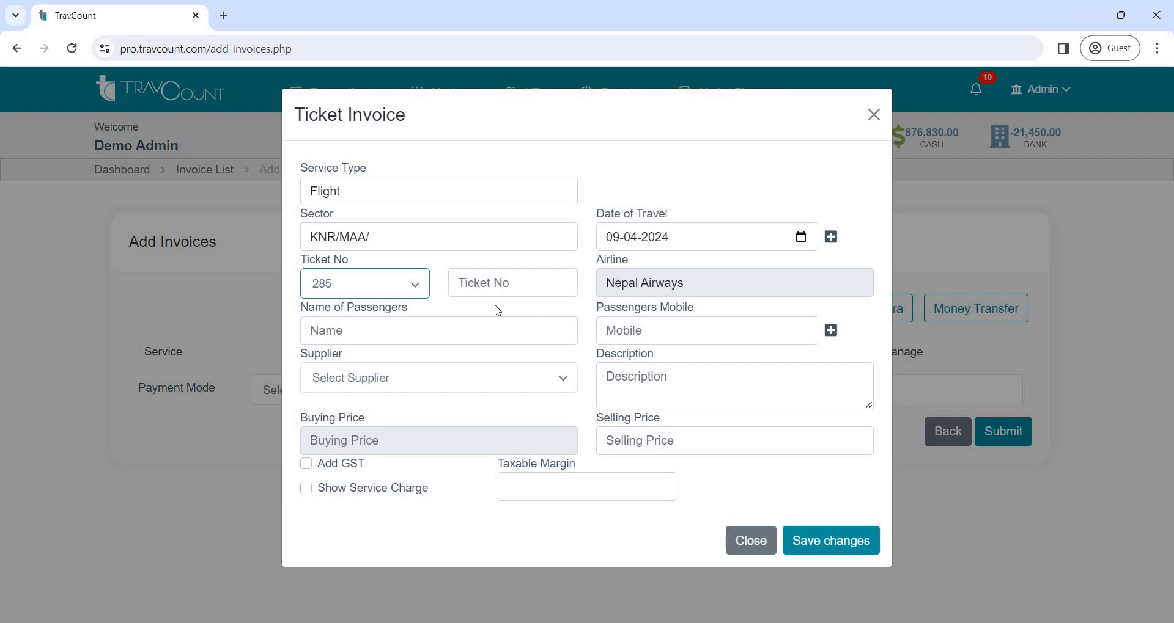
left_click(488, 283)
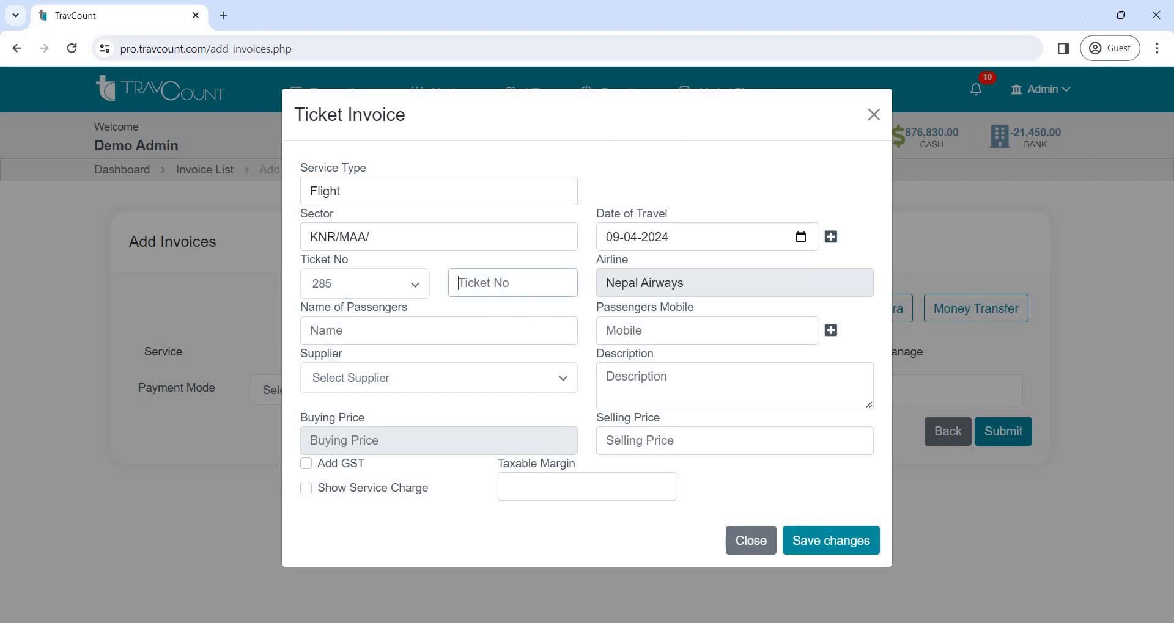
type("90754")
left_click(427, 339)
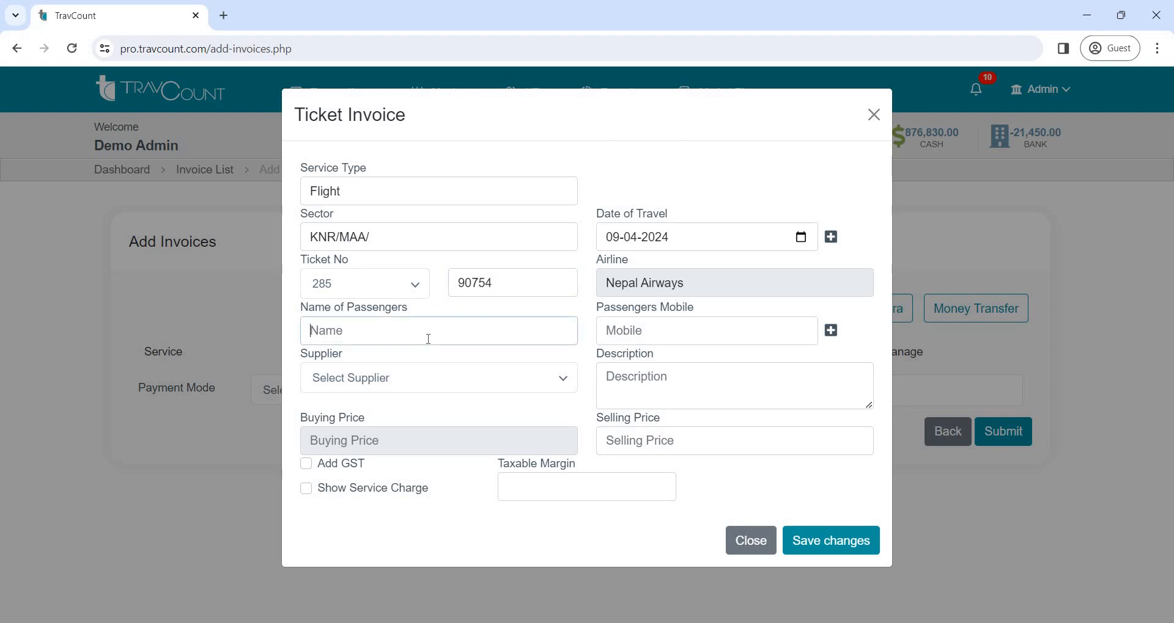
type("vinu")
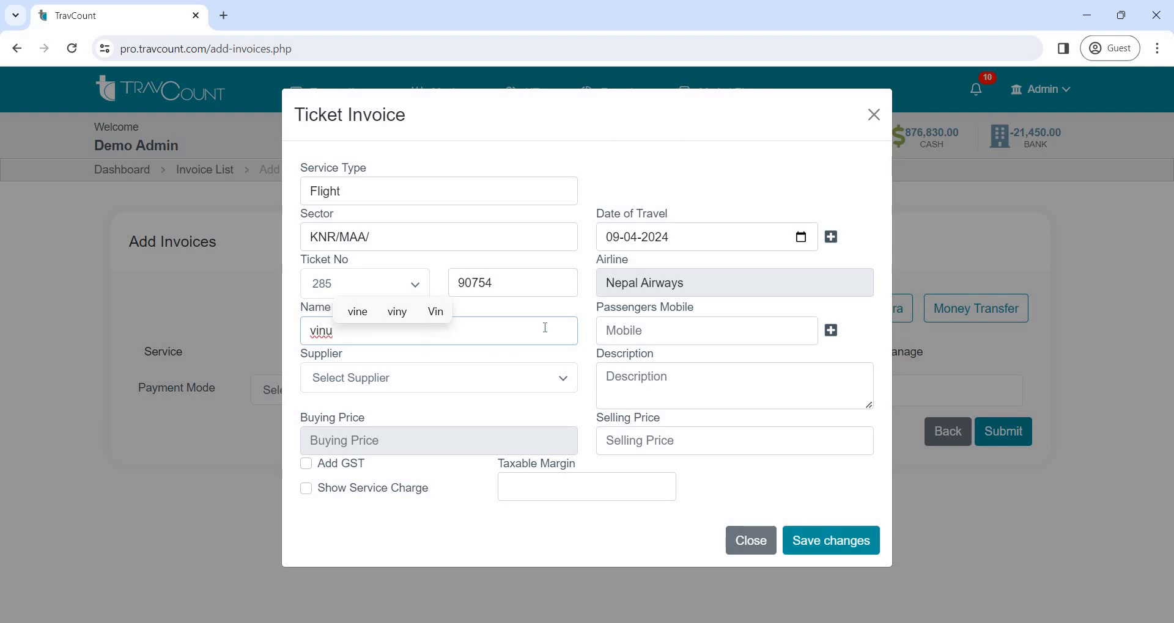
Add a second passenger row to the flight ticket and remove it again
left_click(640, 336)
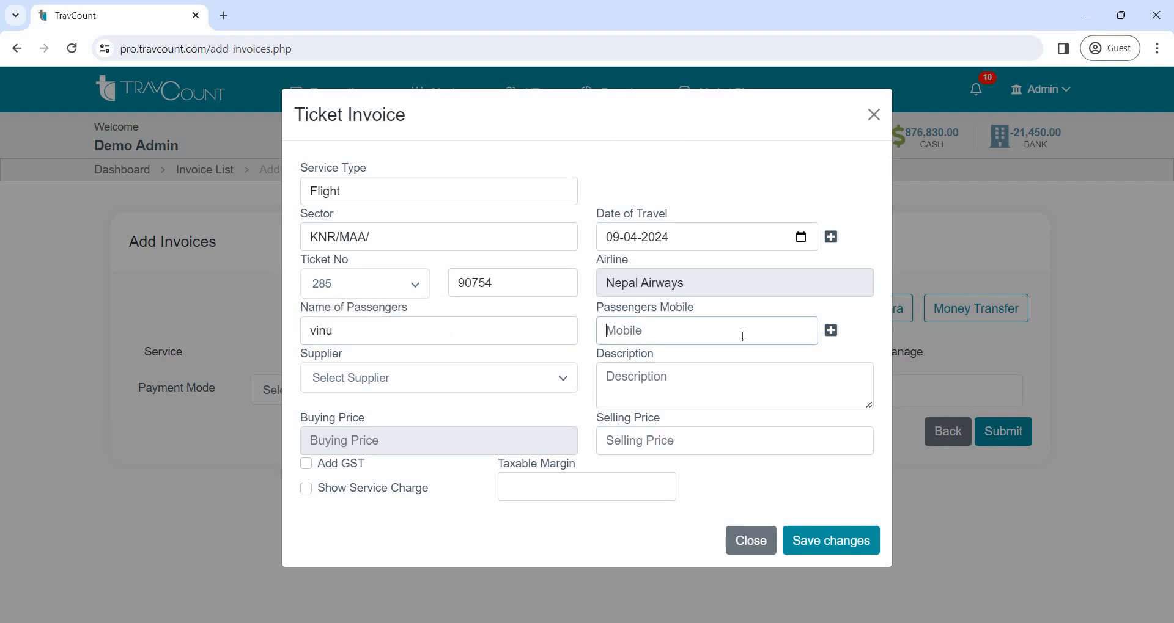
left_click(832, 331)
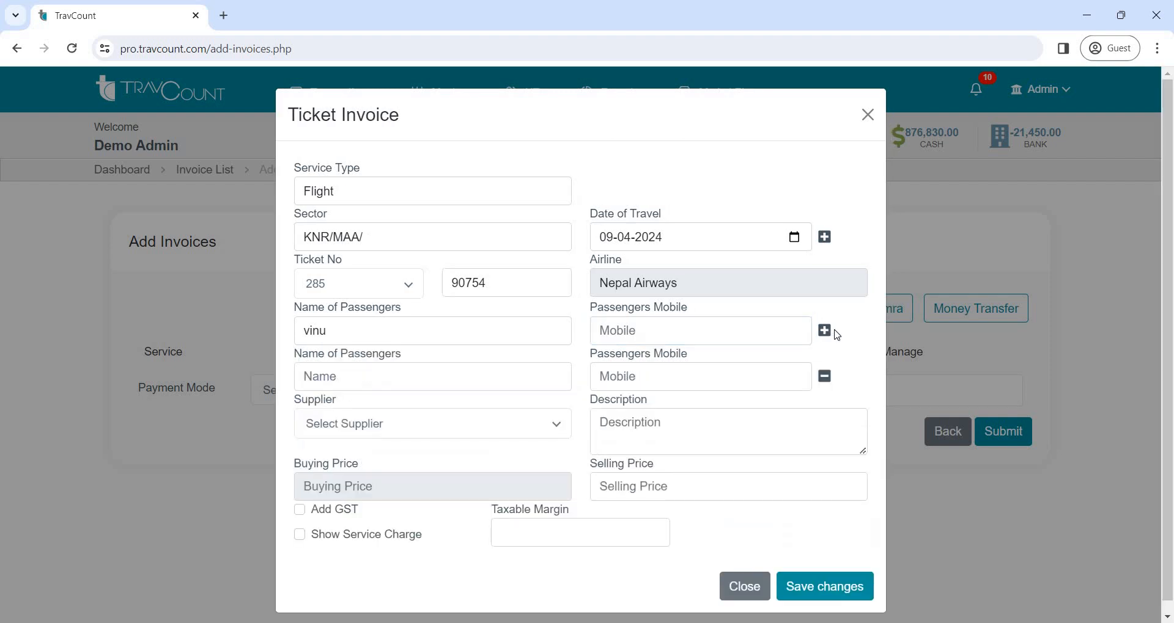
left_click(824, 377)
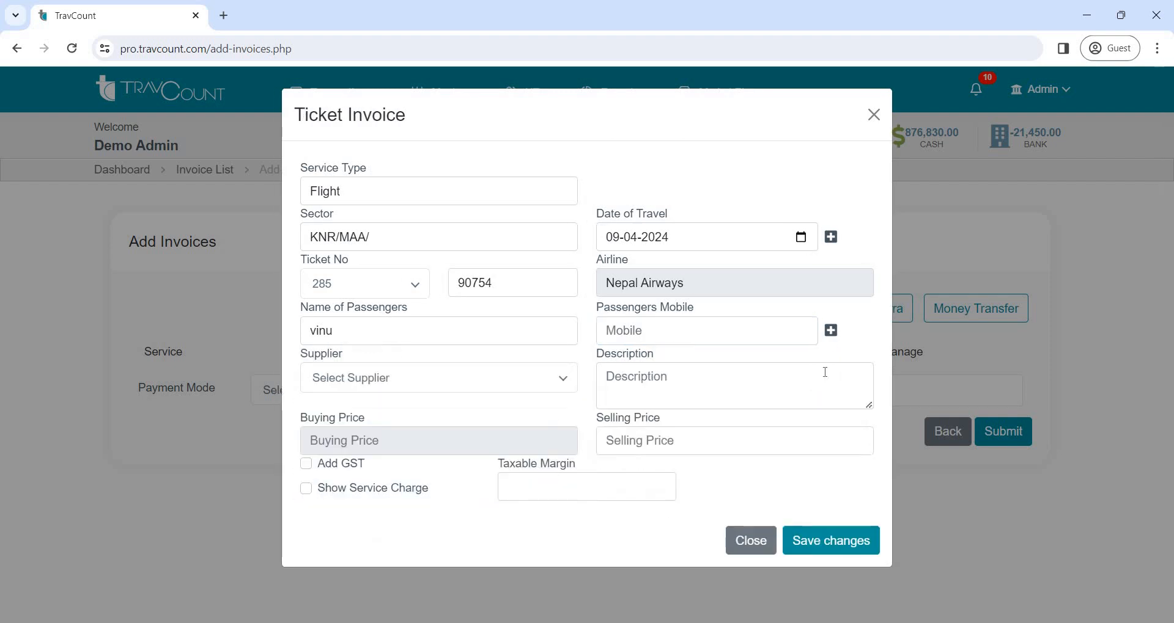
Select the ticket's supplier and save a buying price of 1000
left_click(533, 390)
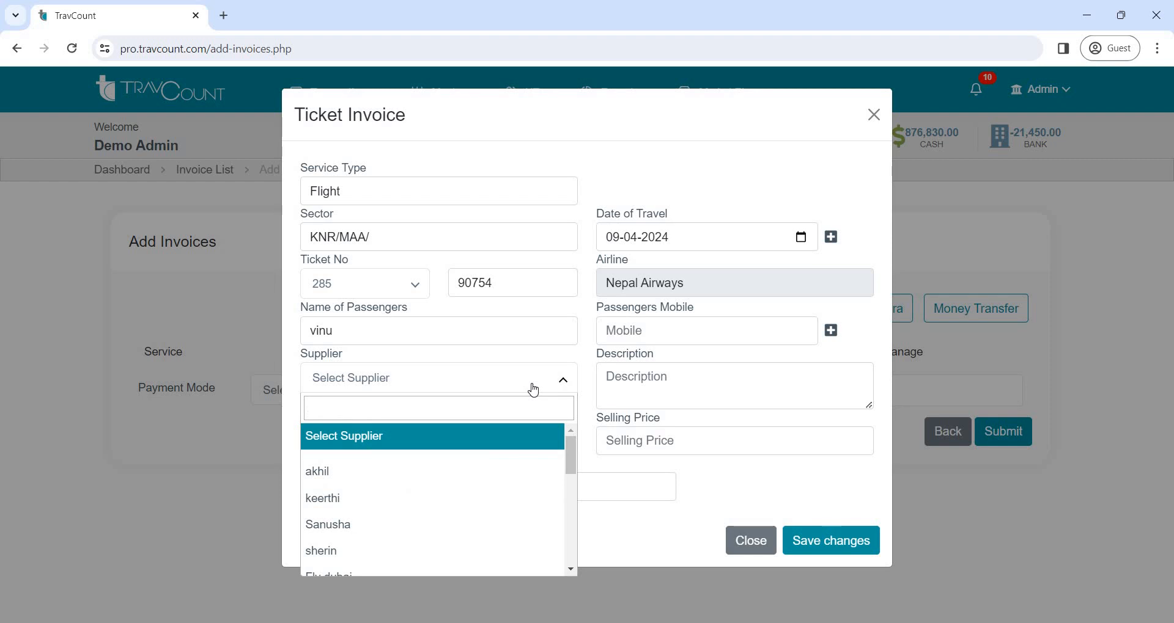
left_click(498, 499)
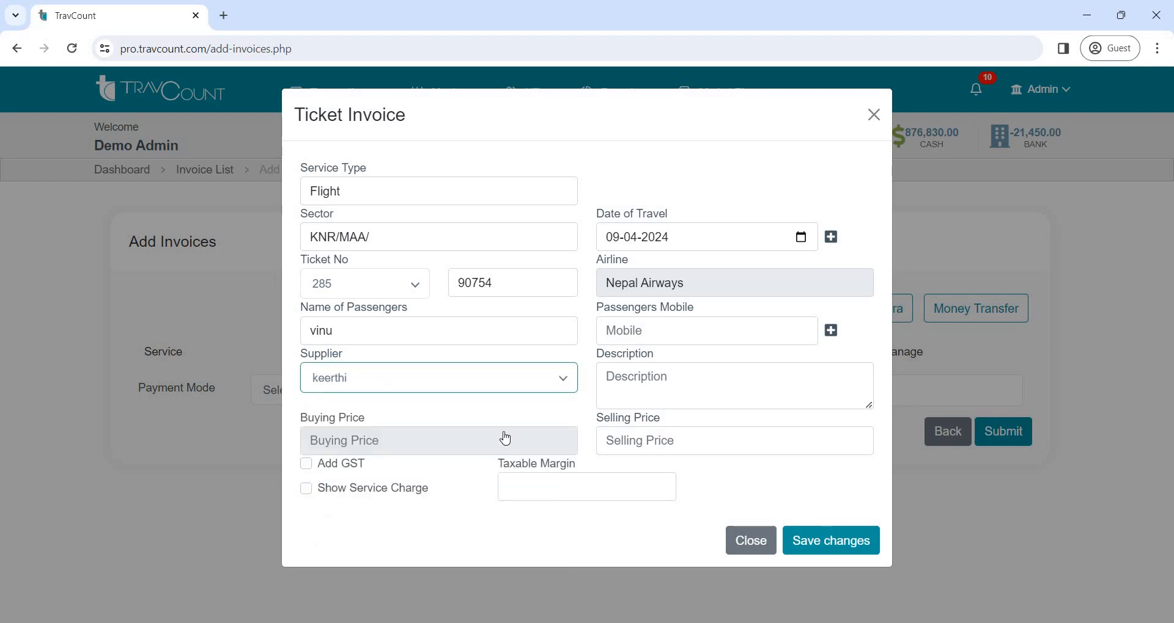
left_click(477, 444)
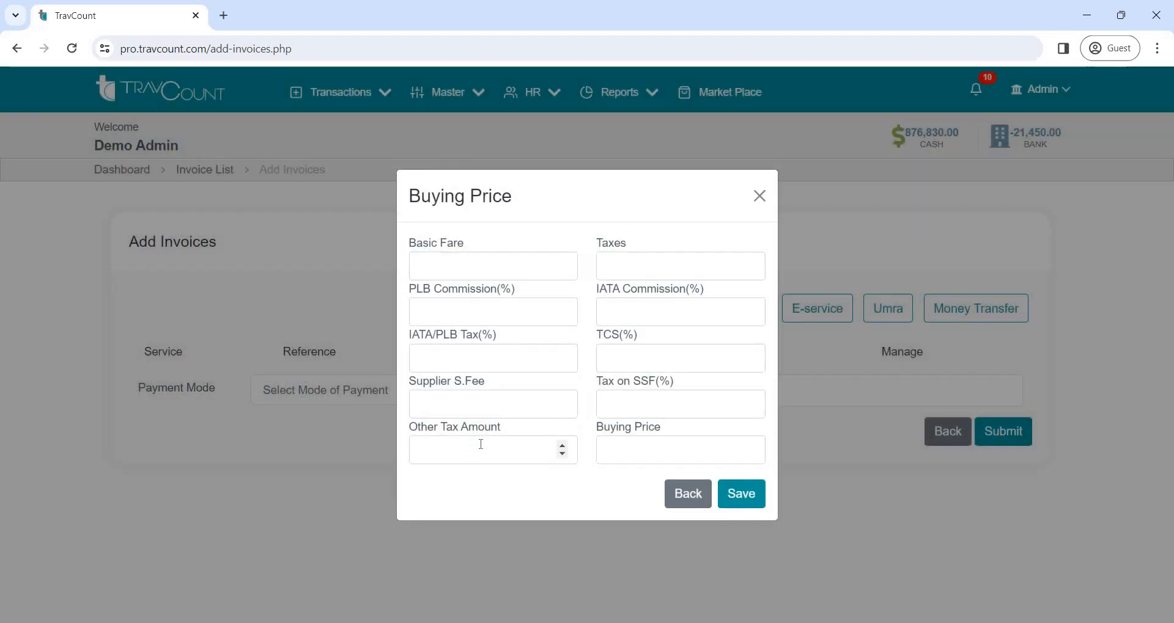
left_click(624, 458)
type("1000")
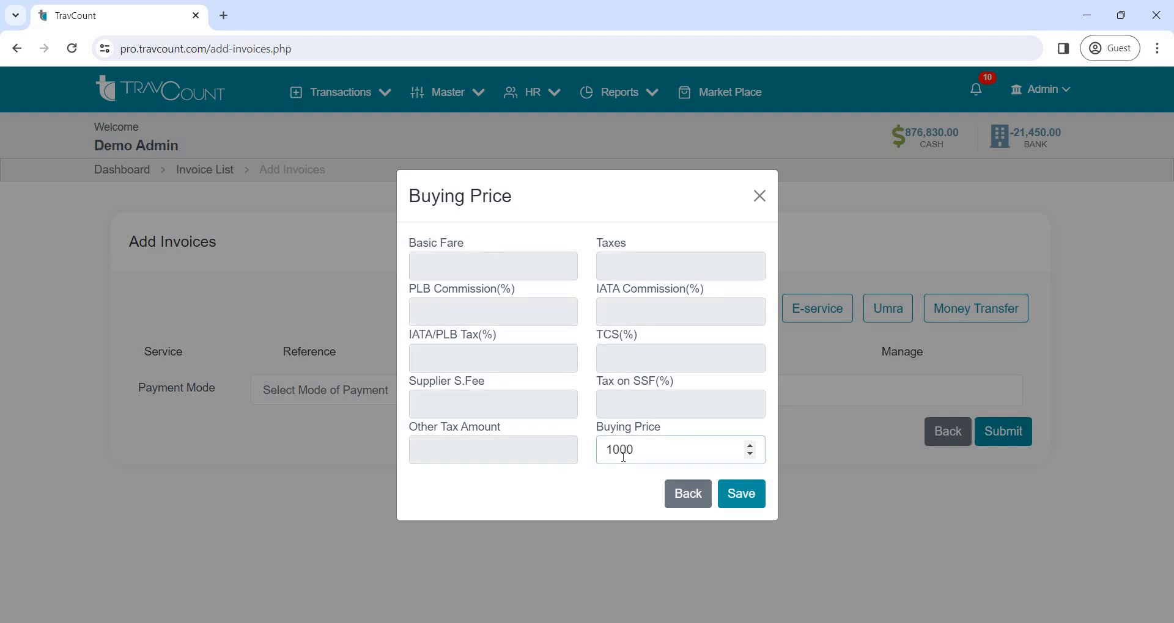
left_click(753, 503)
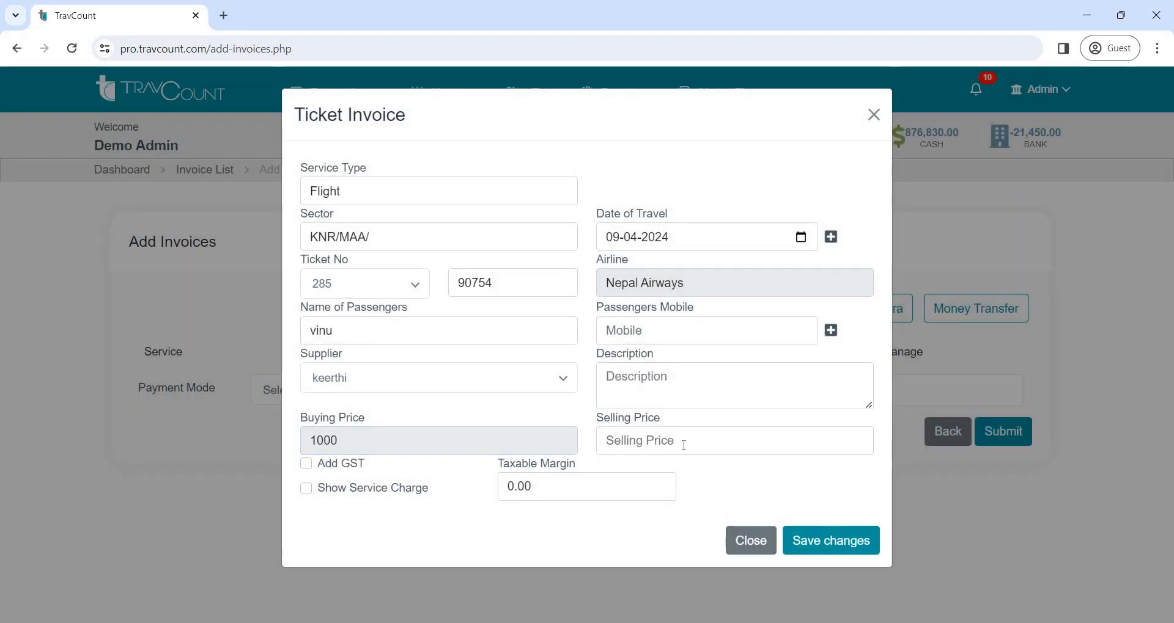
Set the ticket's selling price to 5000, leave GST off after trying the option, and save the ticket item
left_click(683, 444)
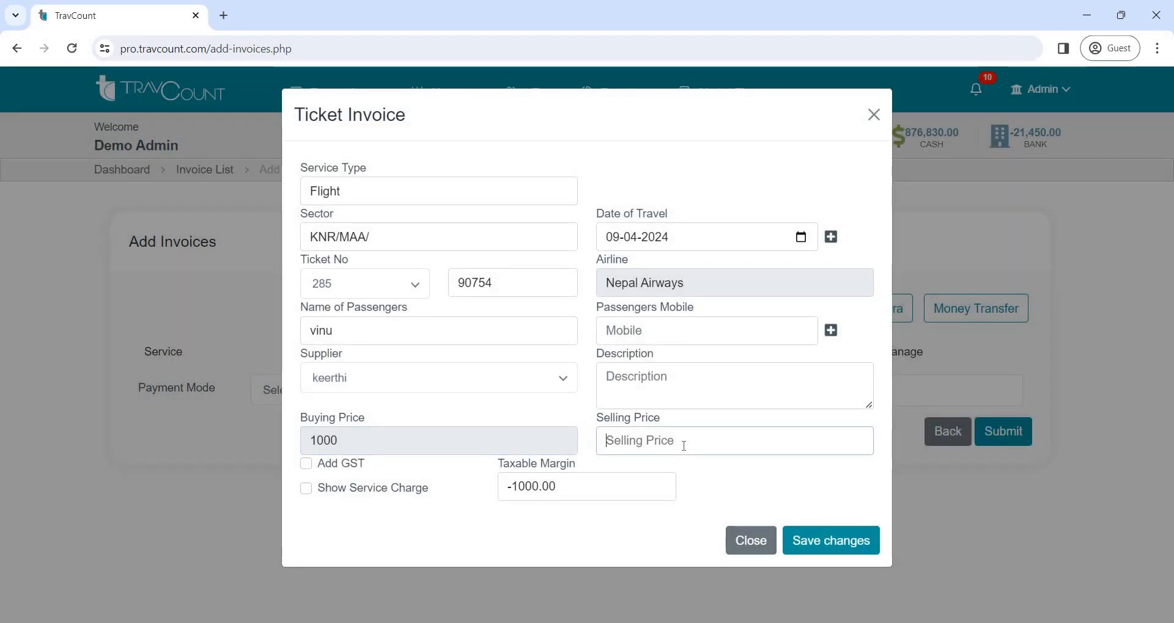
type("5000")
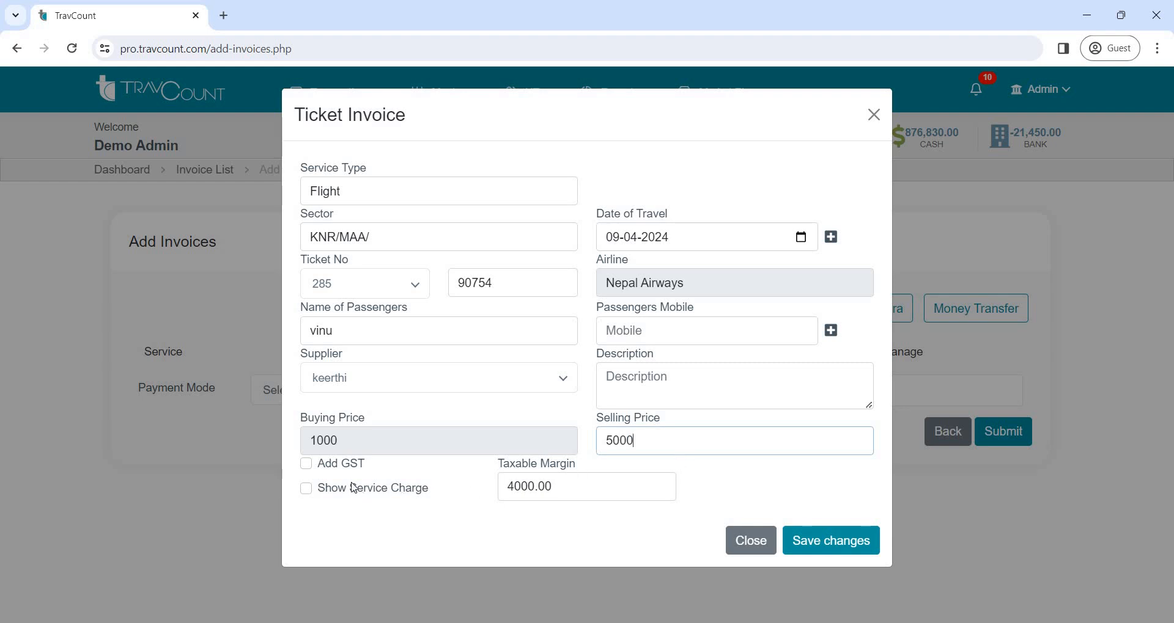
left_click(306, 465)
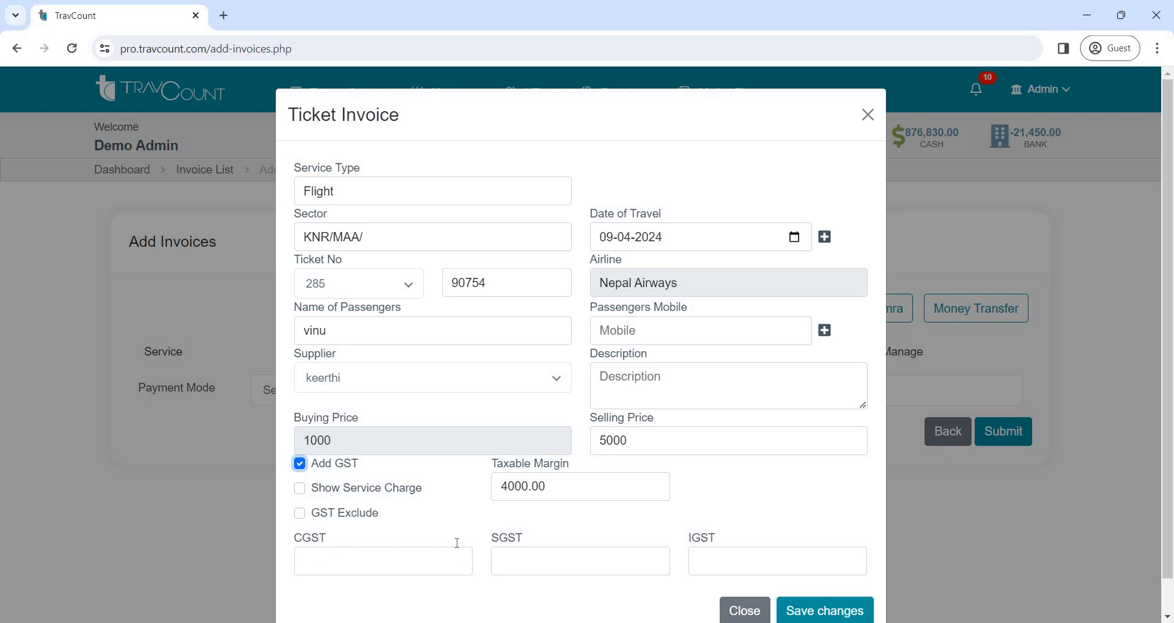
left_click(308, 467)
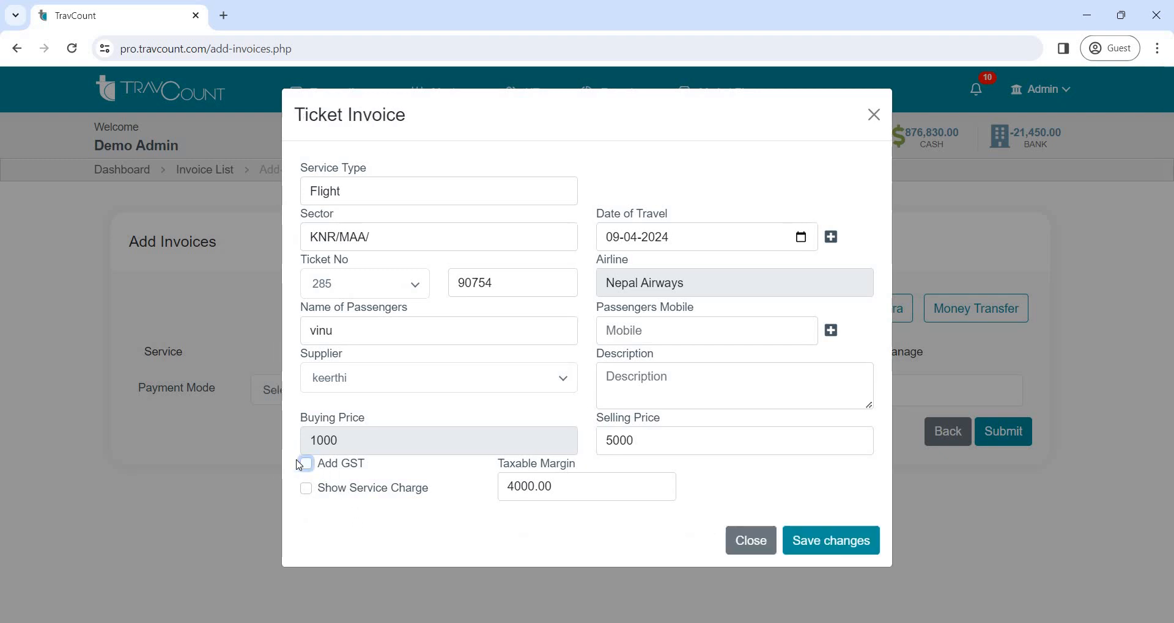
left_click(833, 541)
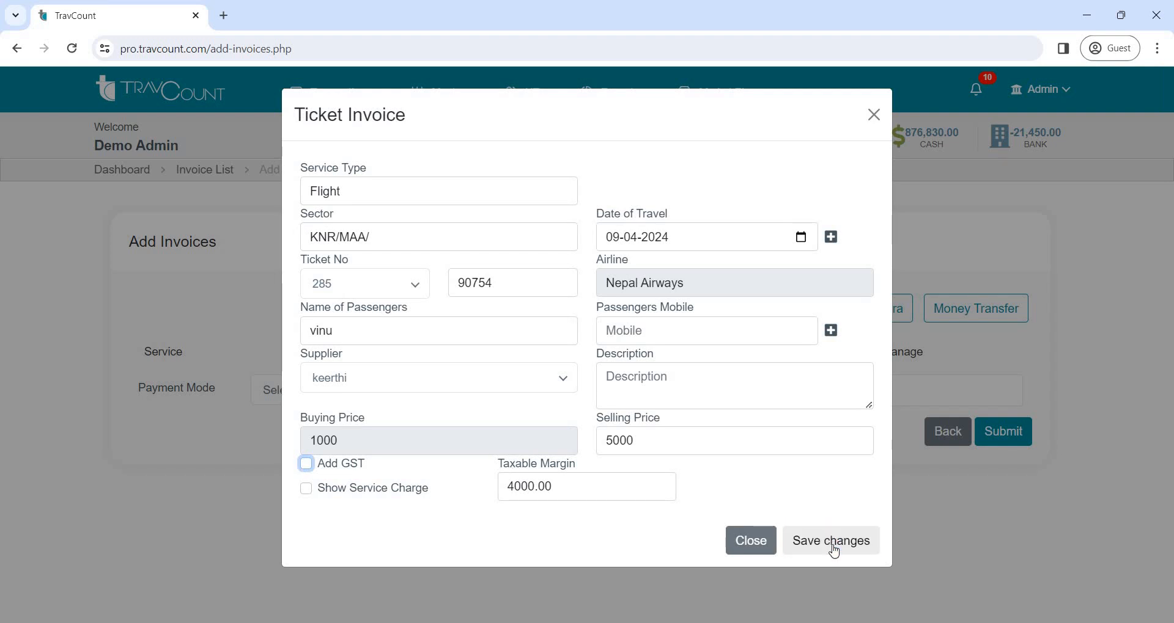
left_click(833, 542)
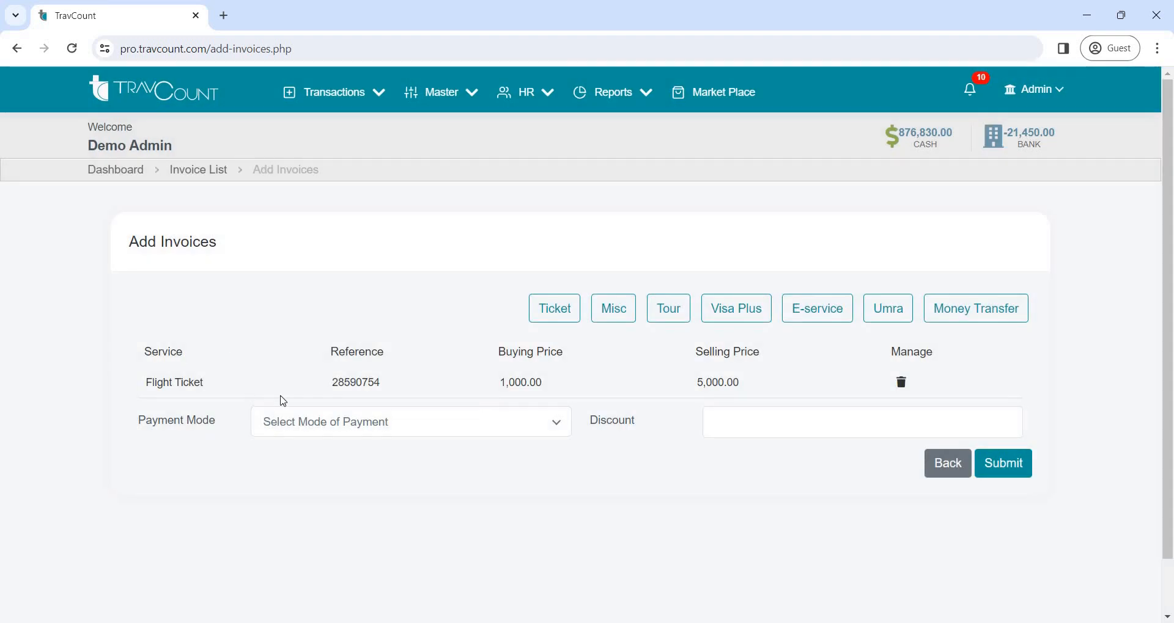
Submit the invoice and review its printable version down to the terms and conditions
left_click(1023, 468)
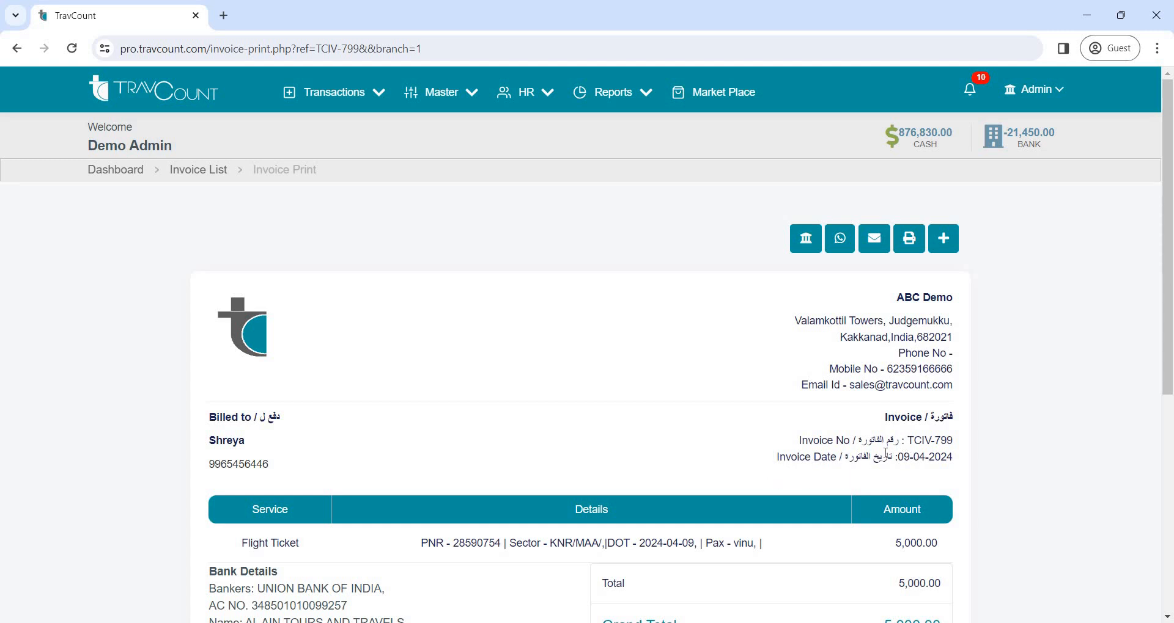
scroll(827, 426, "down", 5)
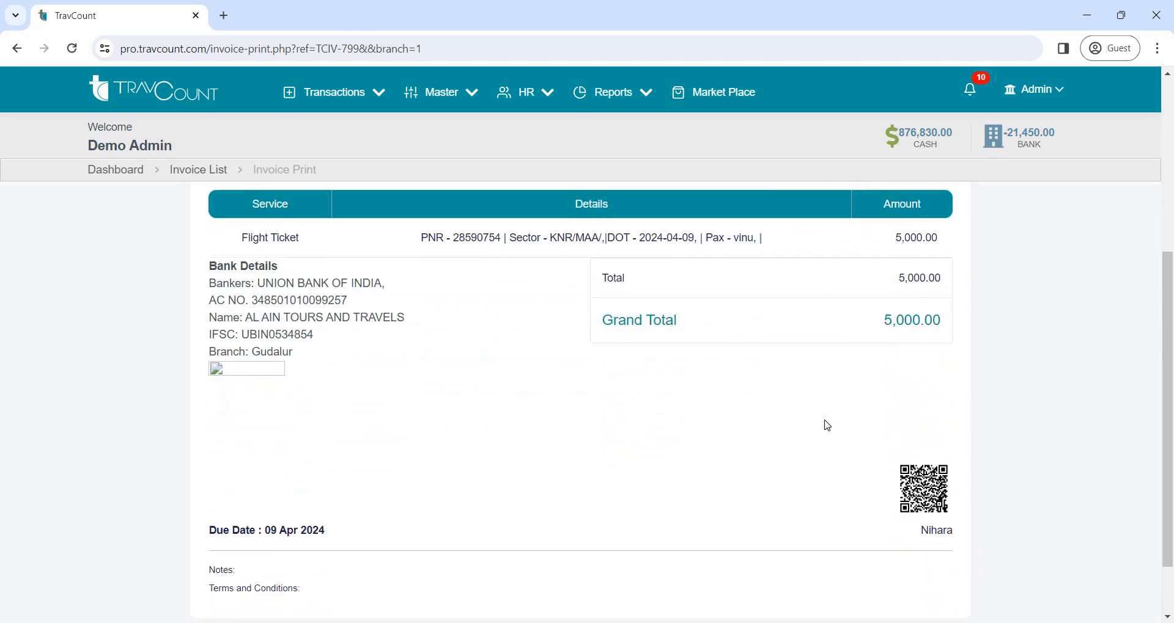
scroll(827, 426, "up", 5)
Return to the dashboard, open the receipt list and start a new receipt
left_click(107, 173)
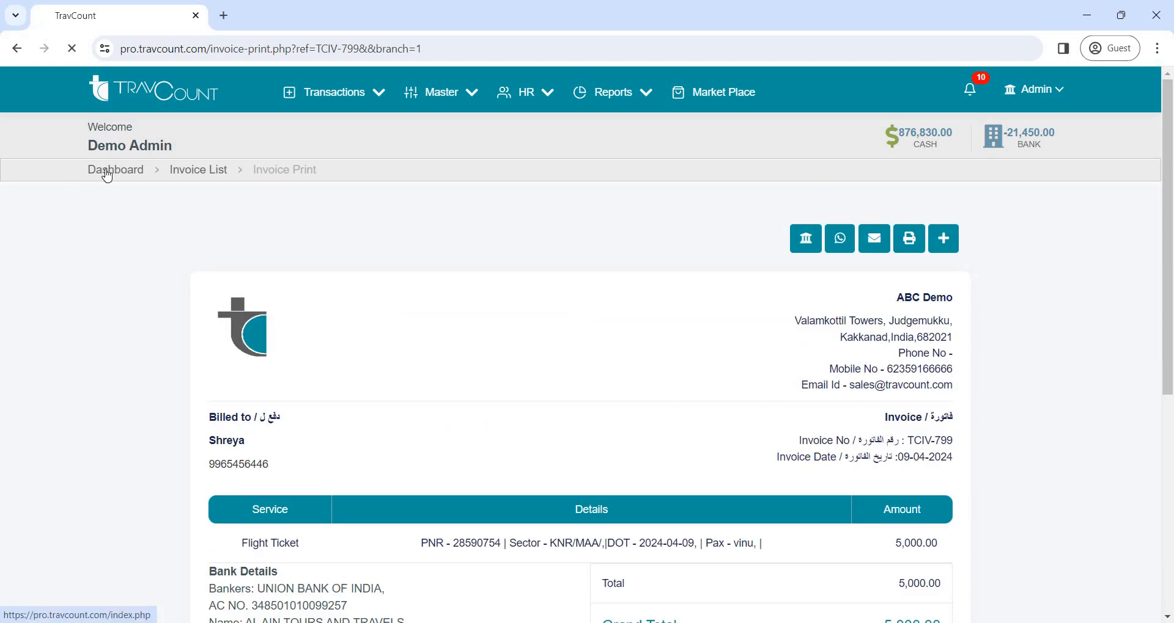
left_click(379, 96)
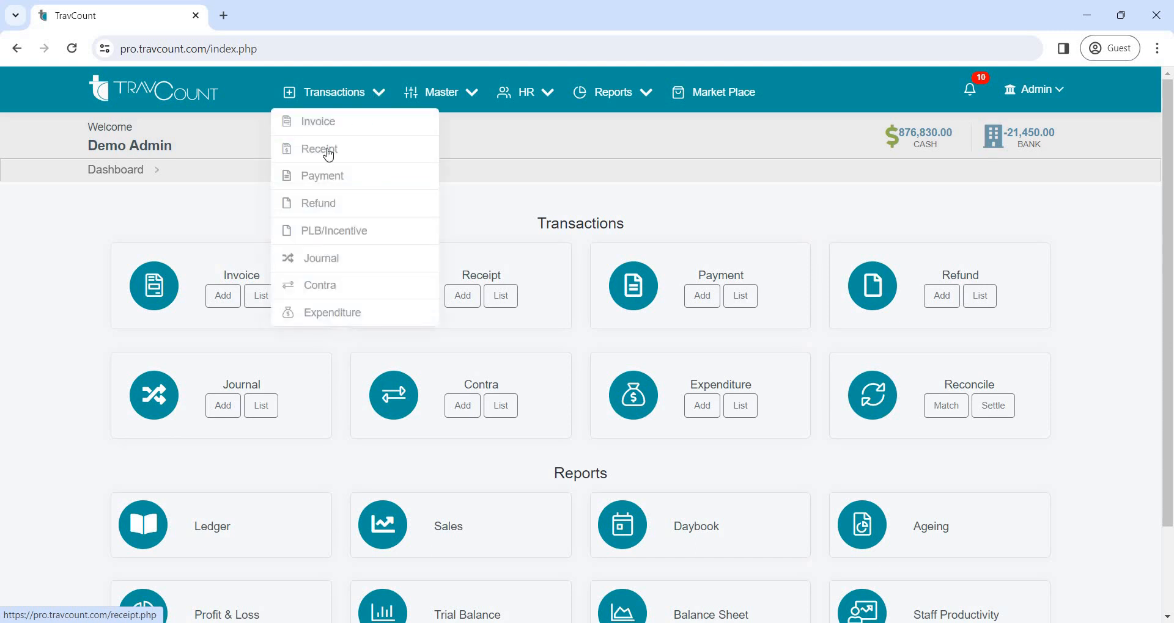
left_click(328, 154)
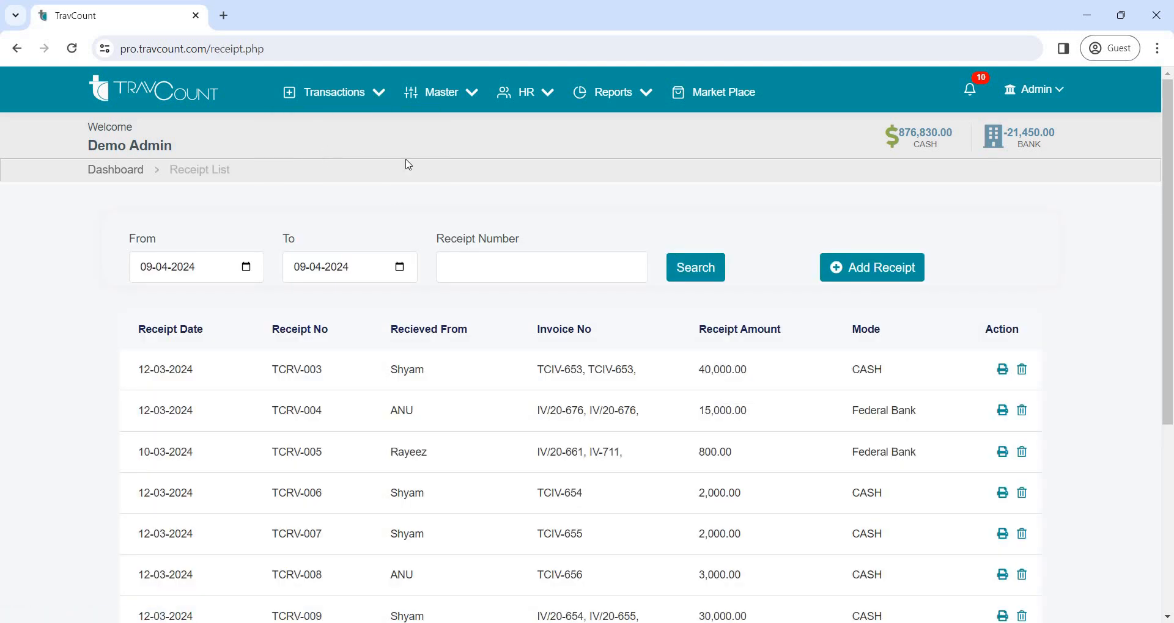
left_click(880, 272)
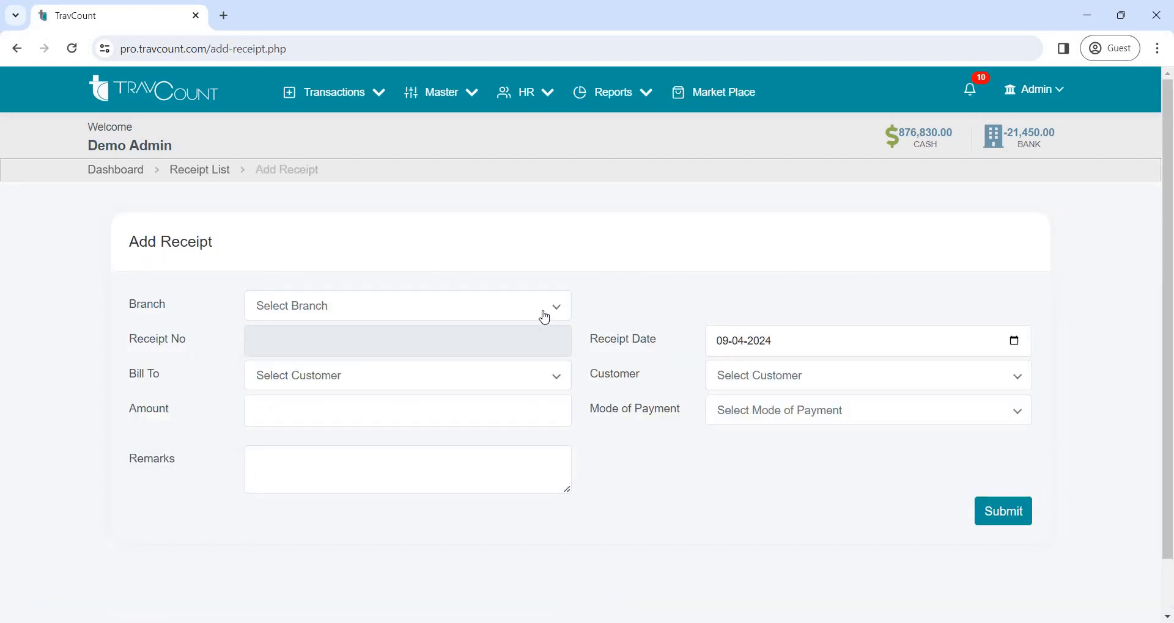
Set the receipt's branch to Main Baranch ( Test) and bill it to a Customer
left_click(544, 317)
left_click(542, 358)
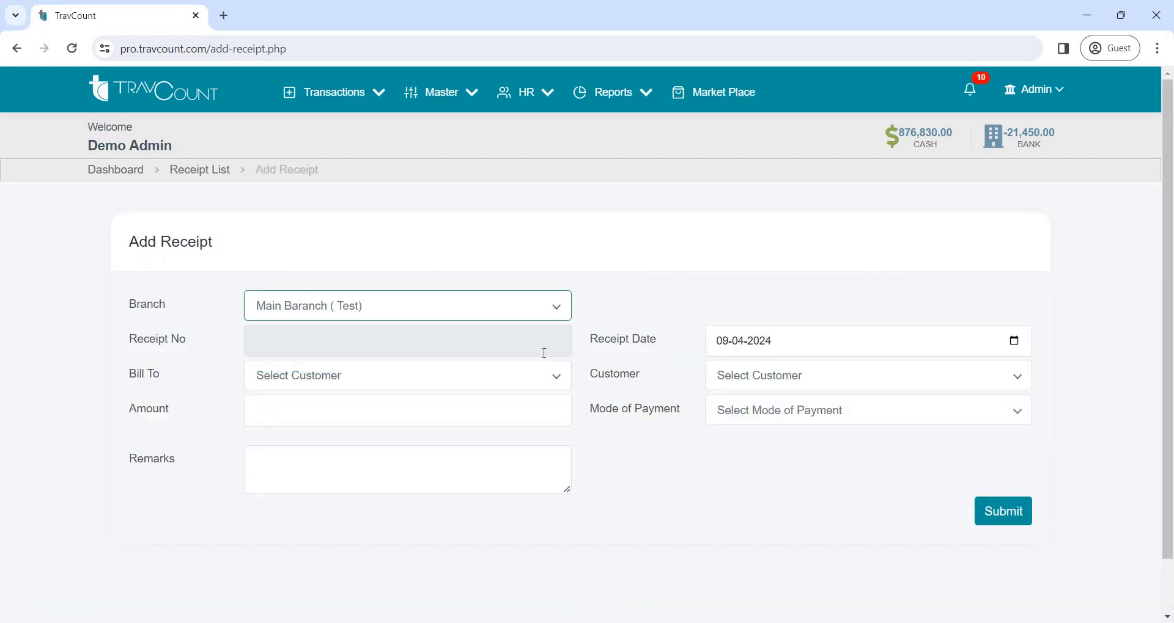
left_click(491, 386)
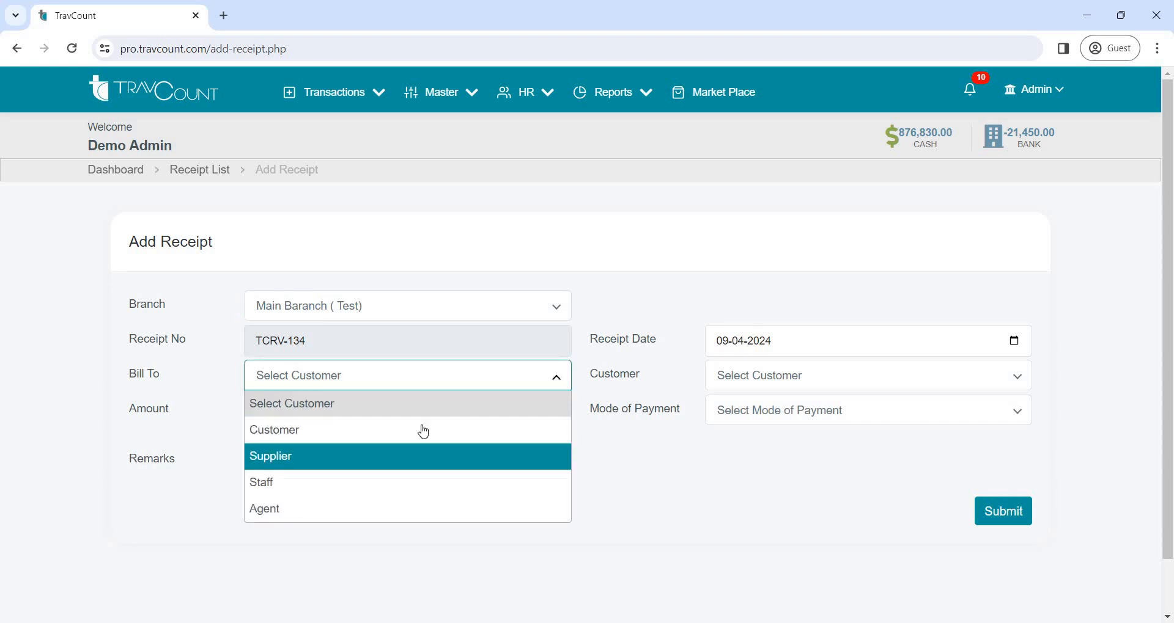
left_click(423, 428)
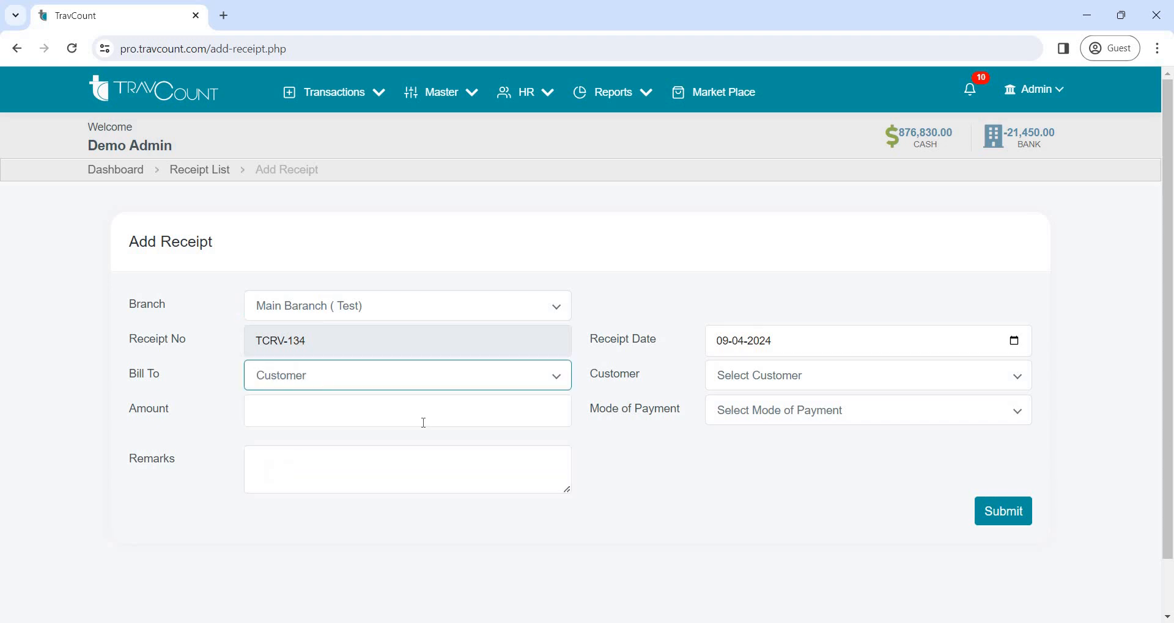
Choose the second listed customer for the receipt, set the amount to 3000 and the mode of payment to CASH
left_click(715, 375)
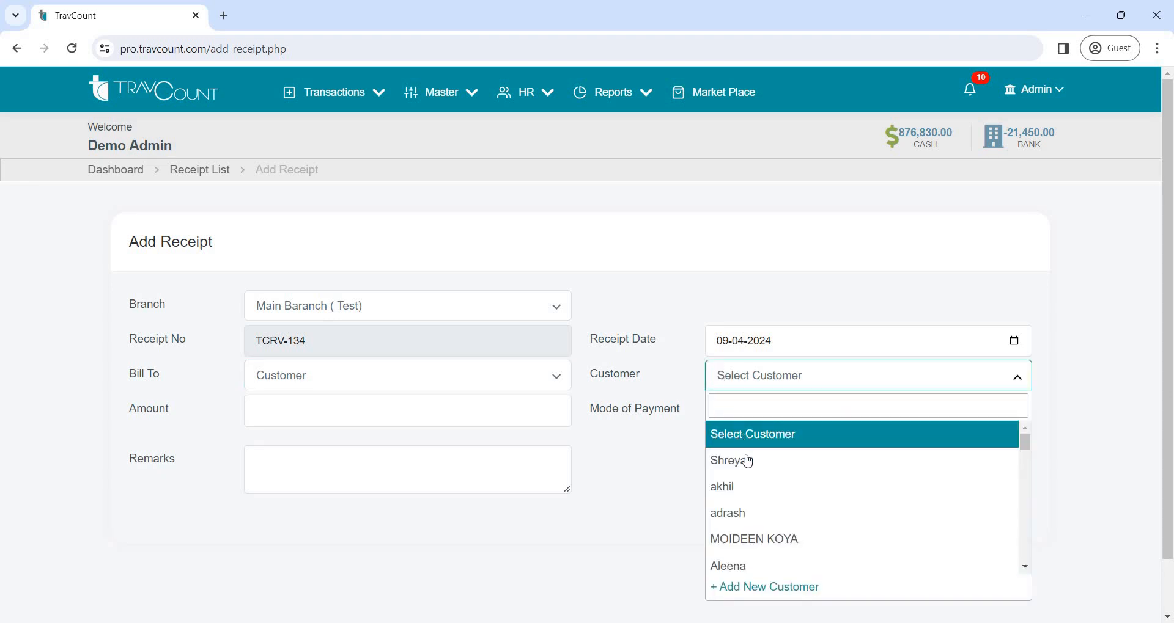
left_click(735, 487)
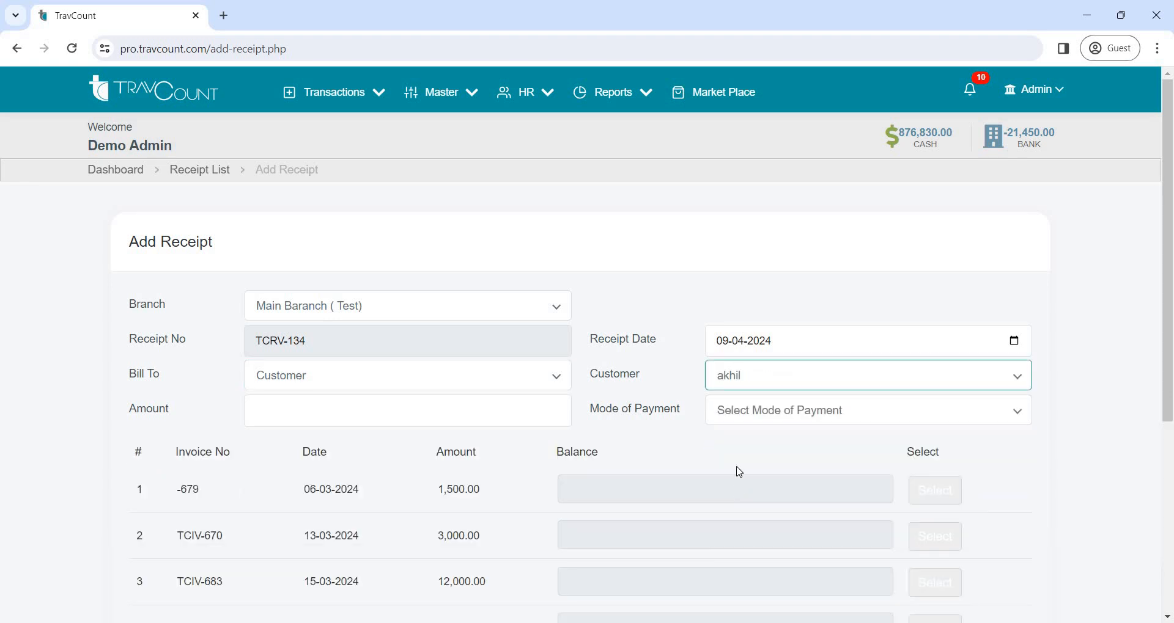
left_click(465, 420)
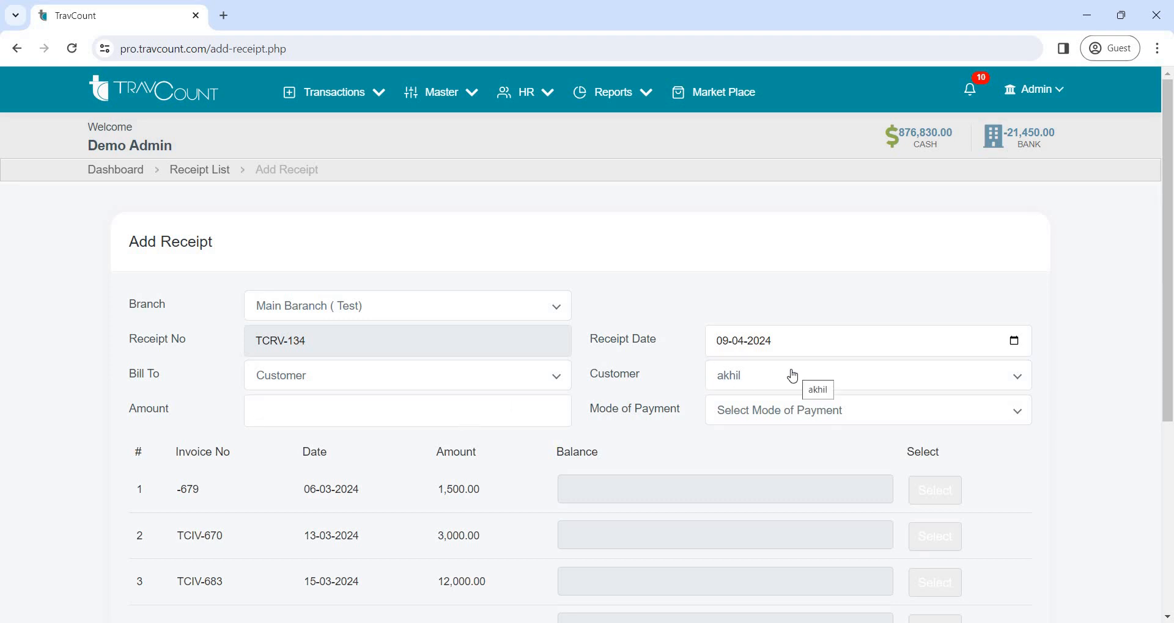
type("3000")
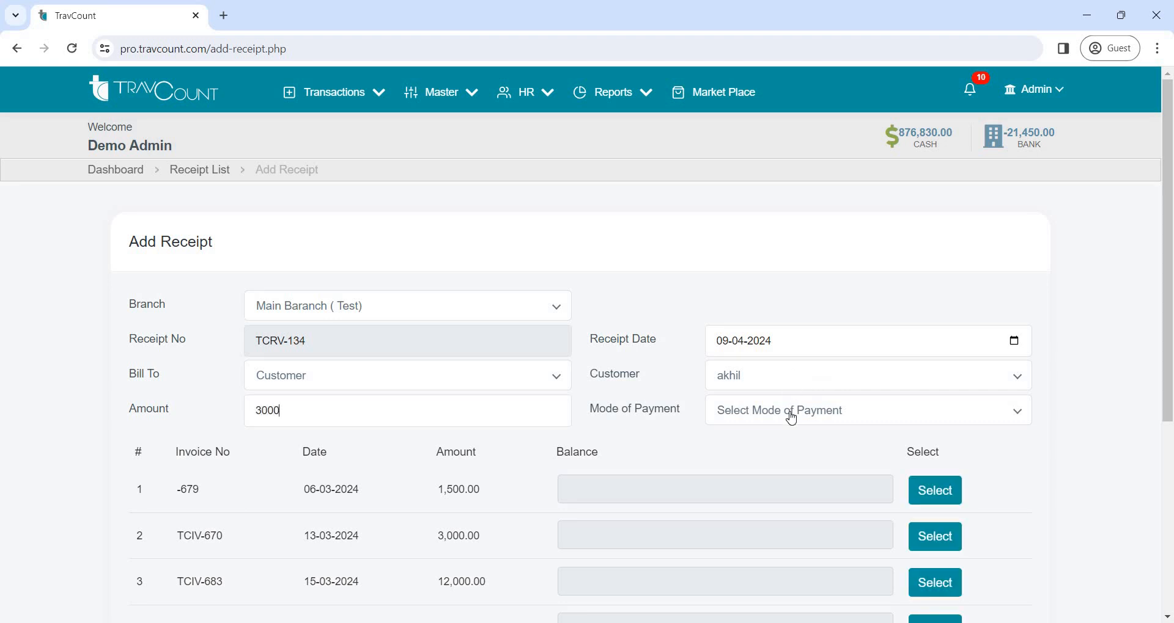
left_click(791, 419)
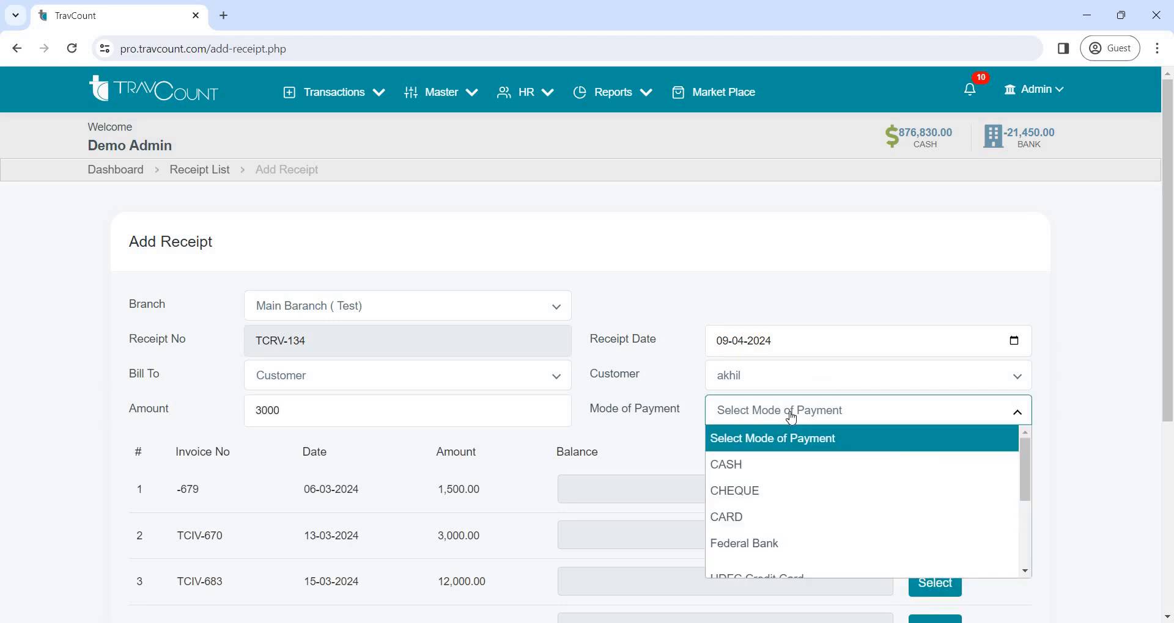
left_click(762, 464)
Apply the receipt to the first listed invoice, dated 06-03-2024, submit it and review the printable receipt
scroll(519, 419, "down", 1)
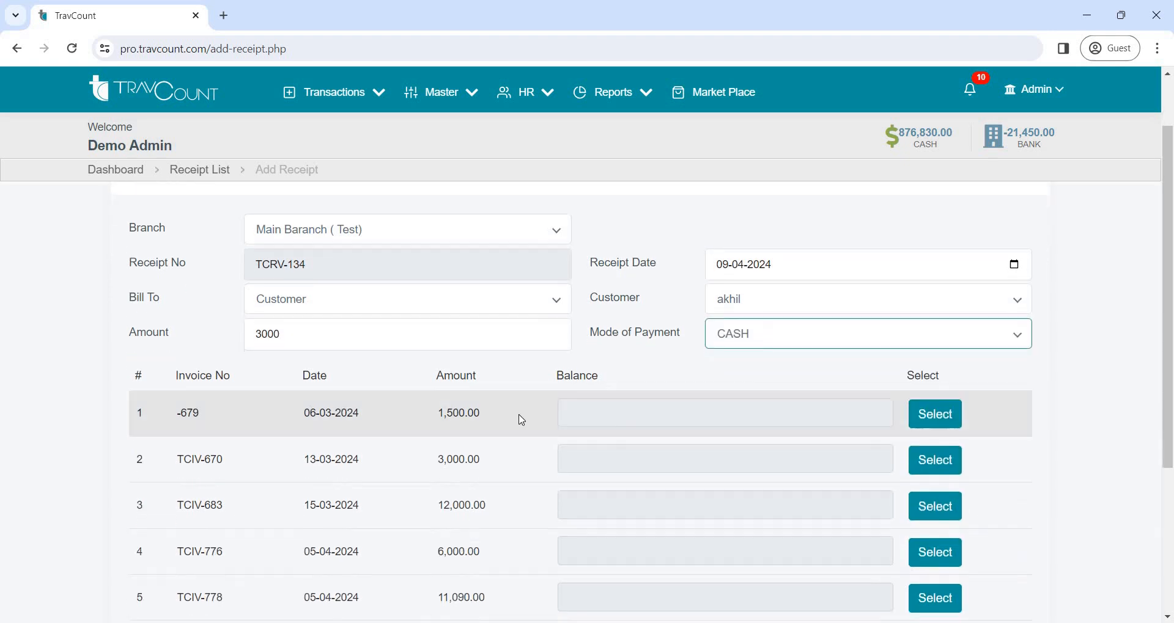
left_click(934, 415)
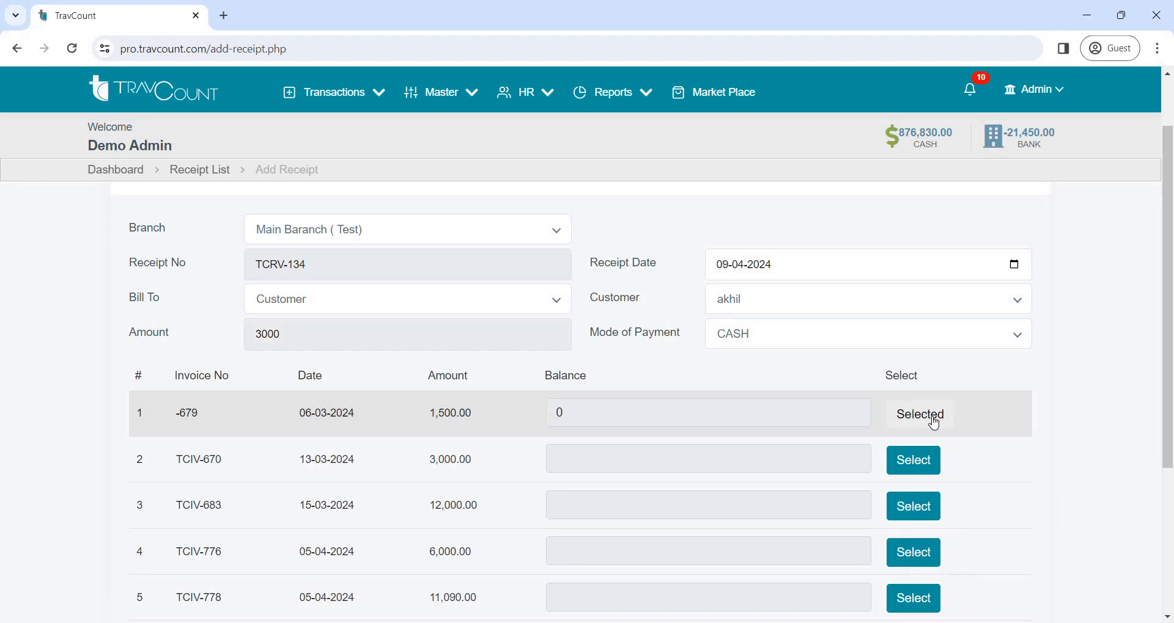
scroll(759, 455, "down", 3)
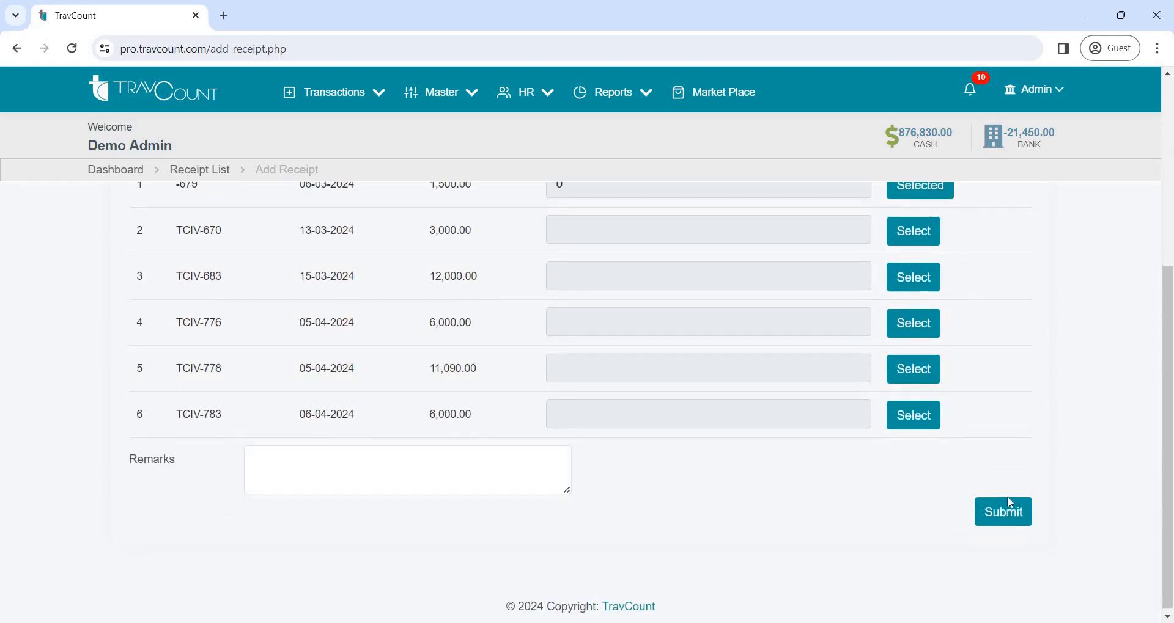
left_click(1008, 512)
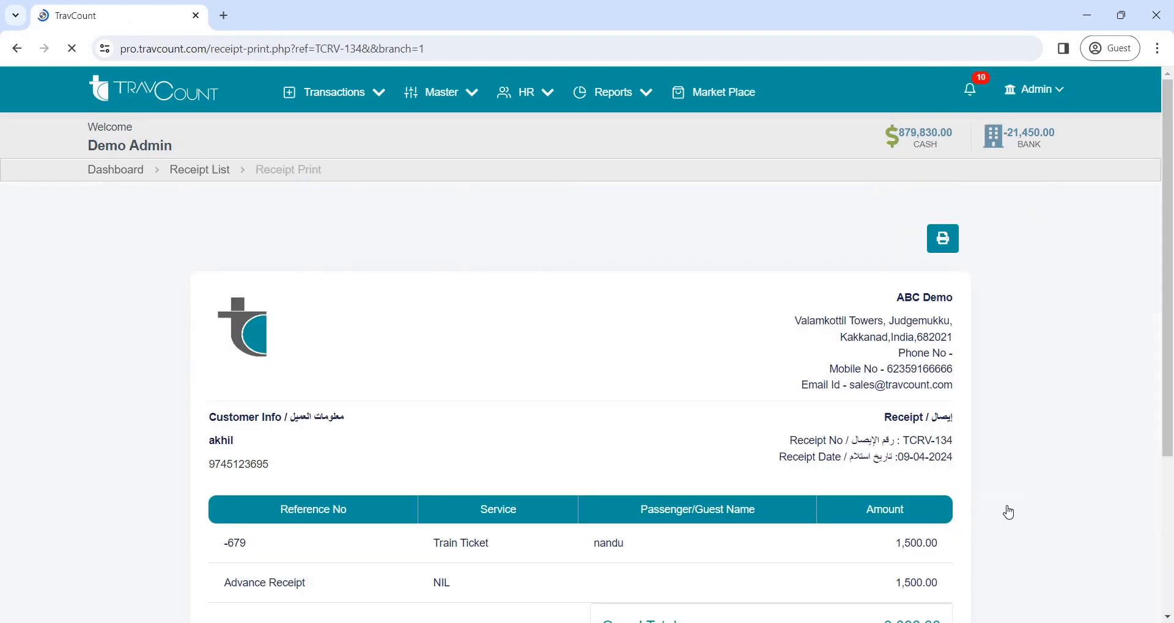
scroll(866, 399, "down", 3)
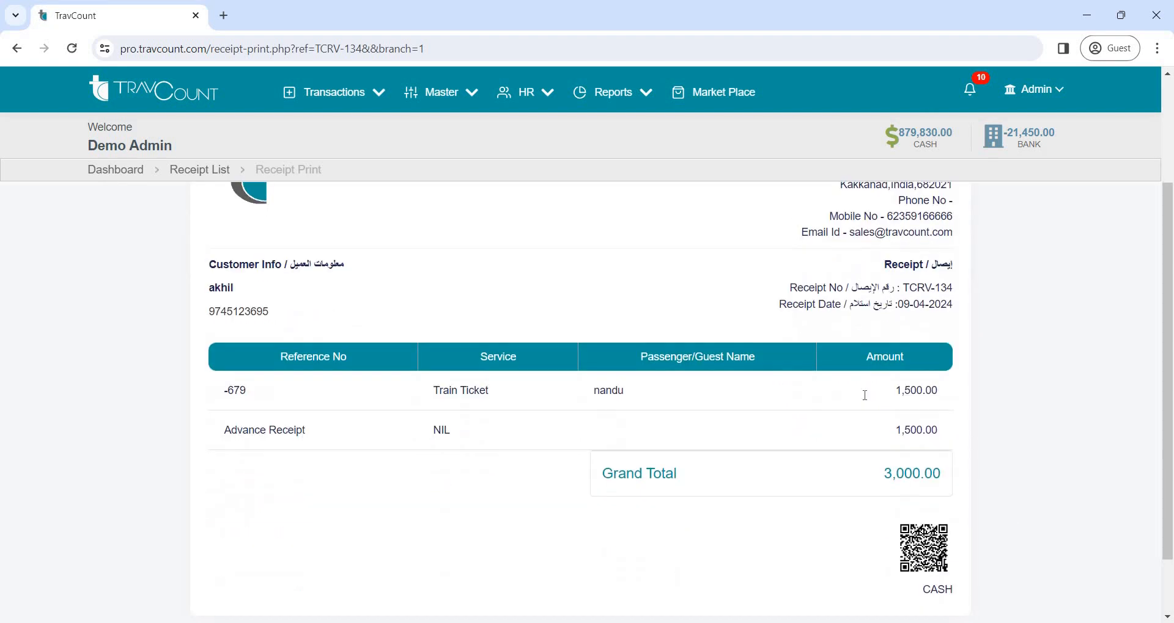
scroll(341, 392, "up", 4)
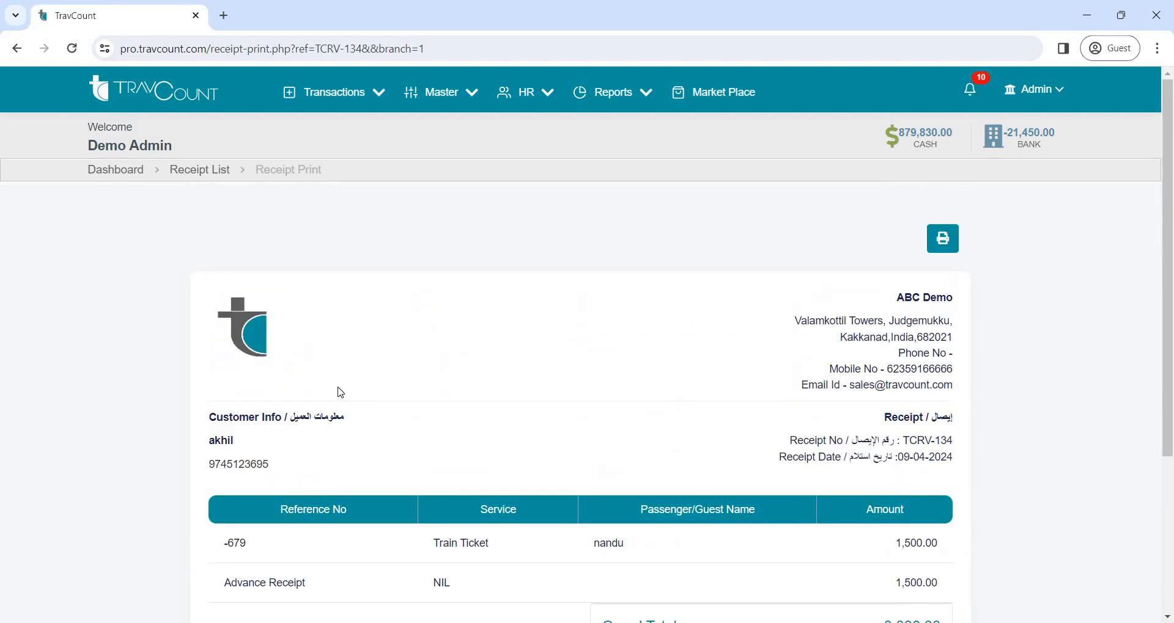
Return to the dashboard, open the payment list and start a new payment
left_click(125, 171)
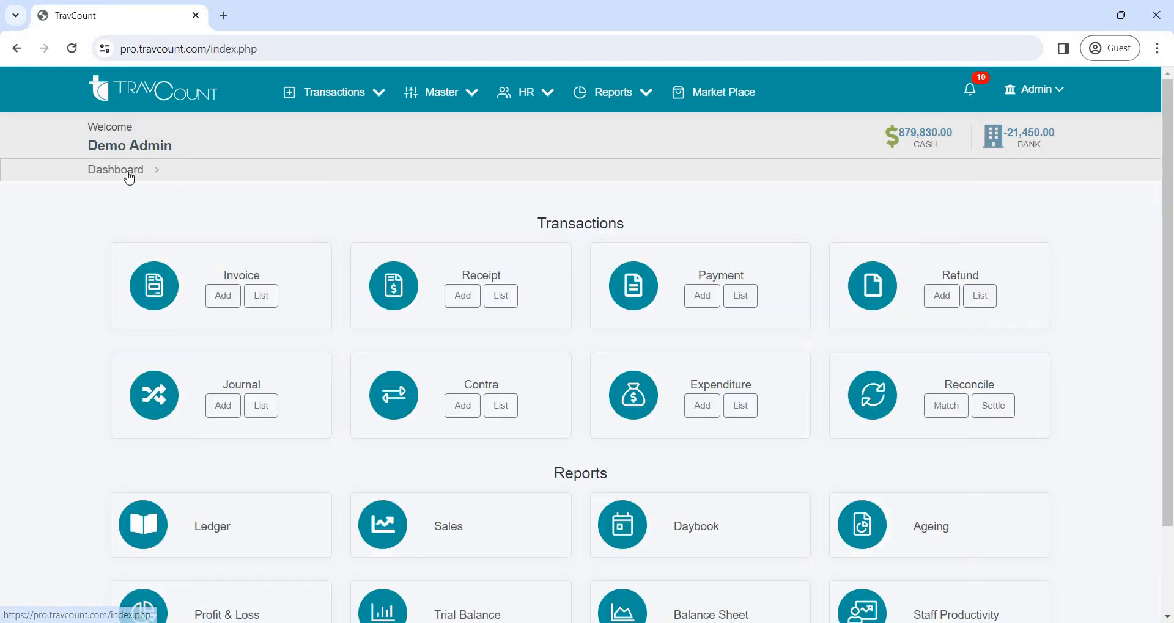
left_click(378, 97)
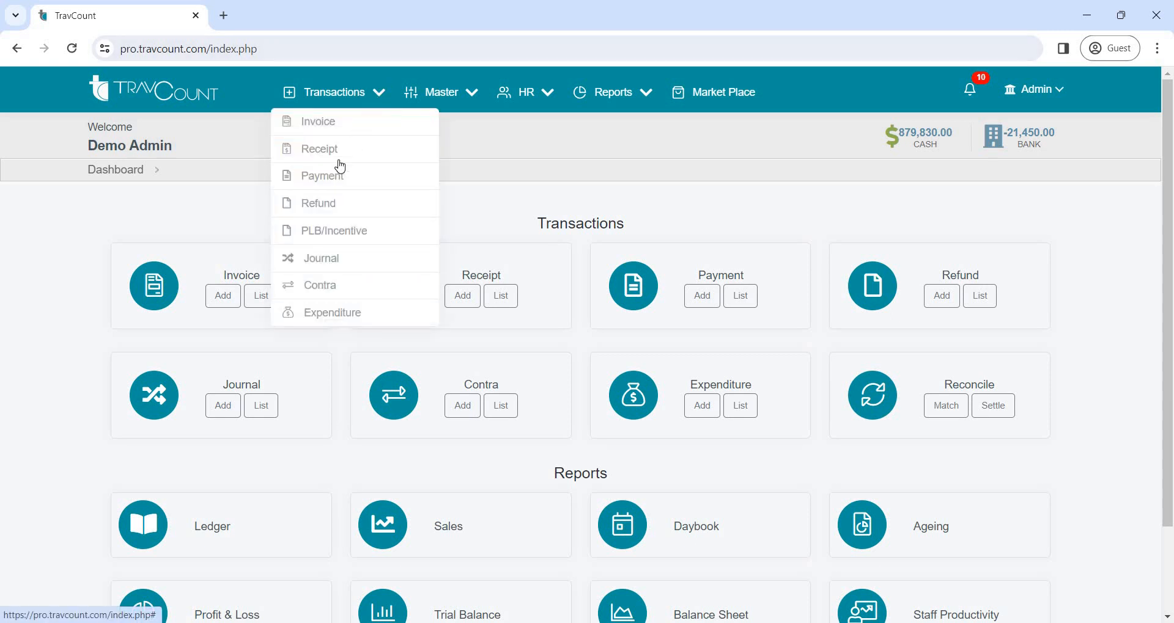
left_click(325, 182)
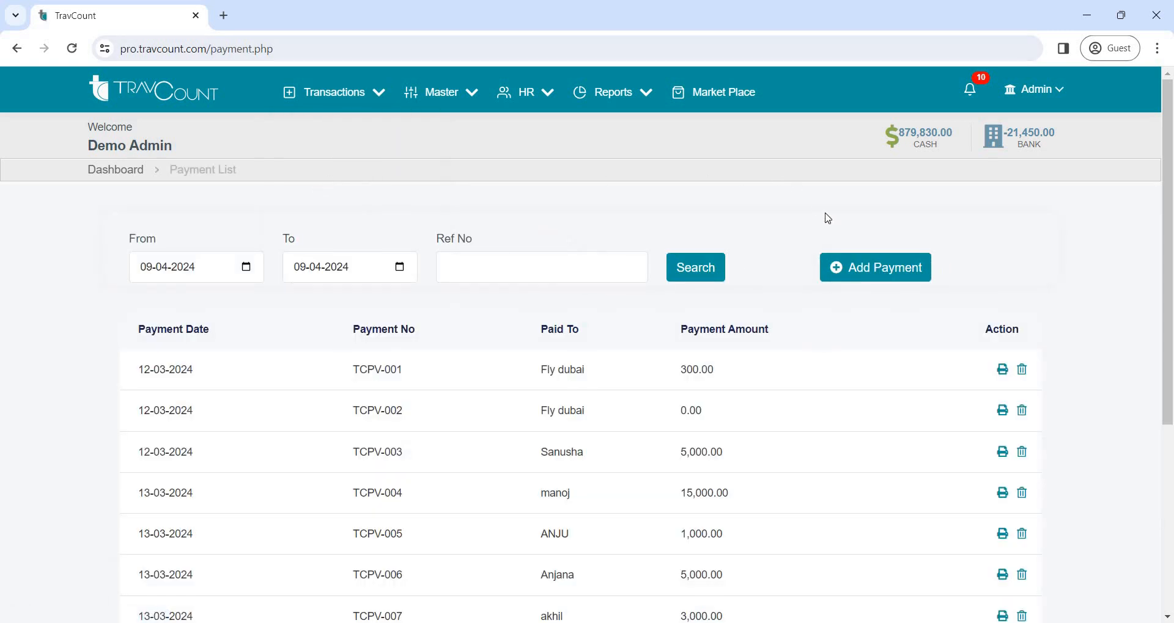
left_click(878, 269)
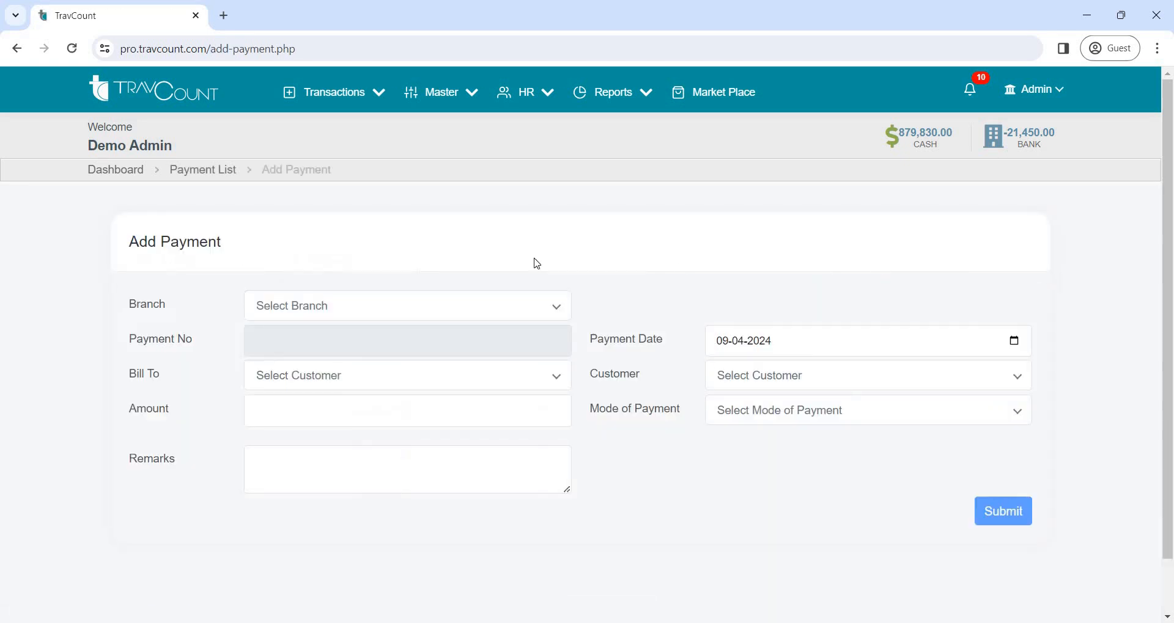
Set the payment's branch to Main Baranch ( Test), bill it to a Supplier and choose the second listed supplier
left_click(479, 313)
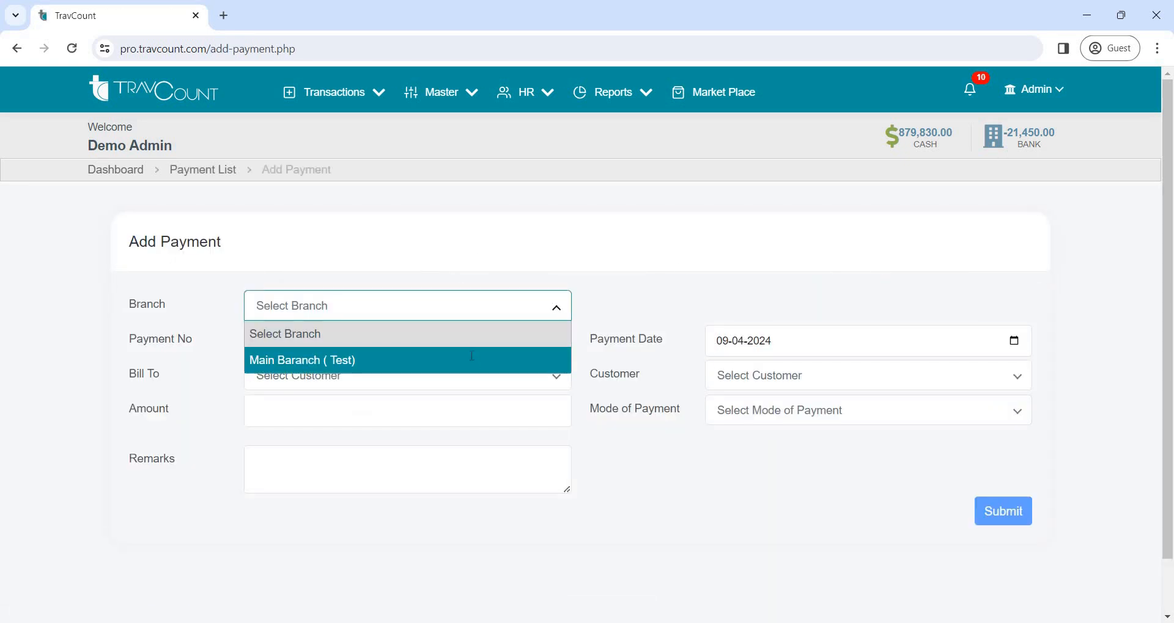
left_click(474, 357)
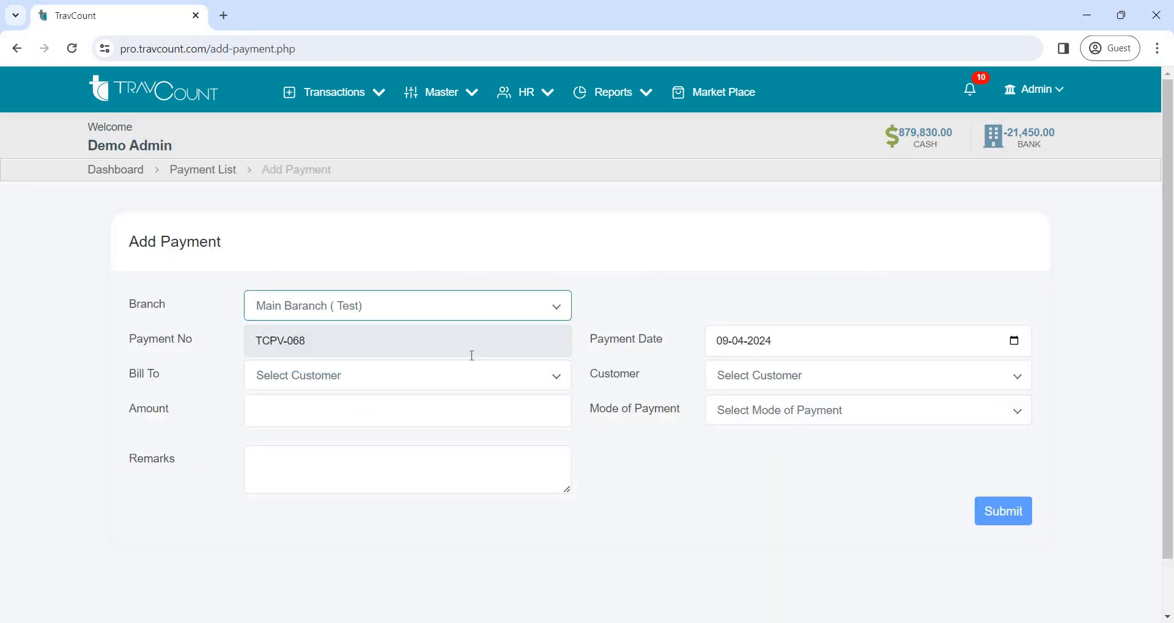
left_click(458, 389)
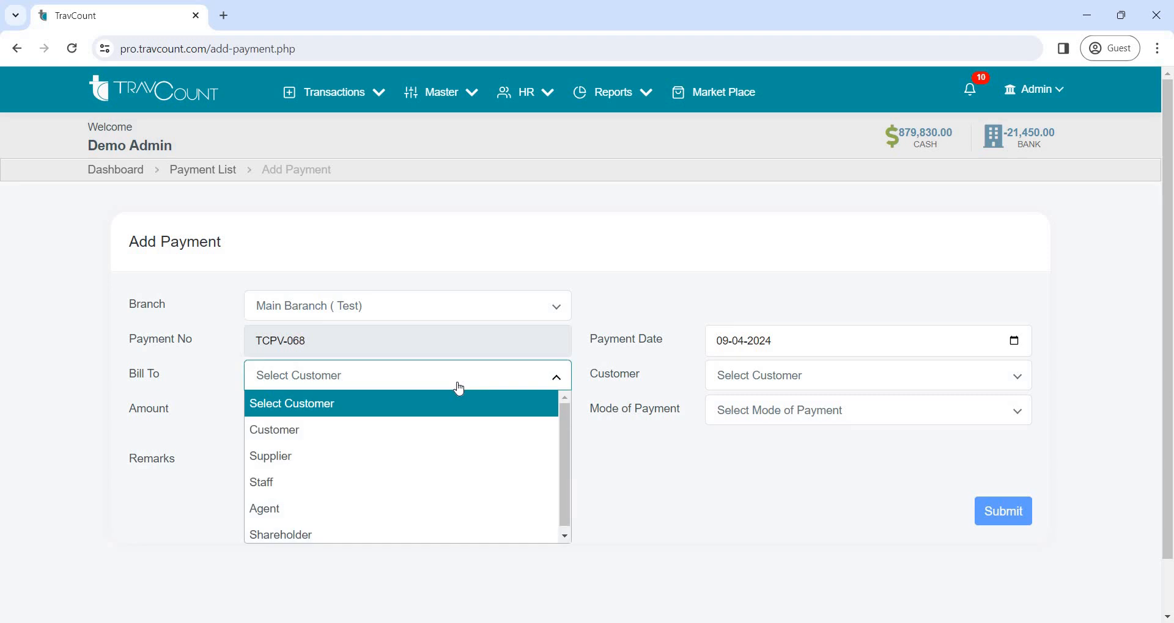
left_click(416, 457)
left_click(832, 382)
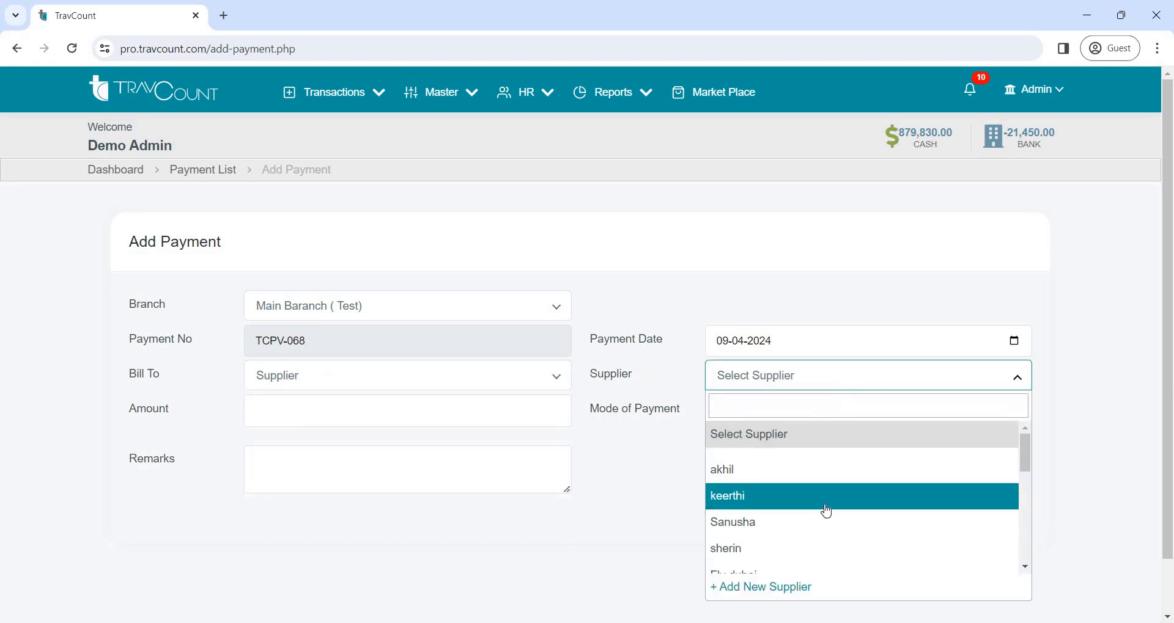
left_click(826, 507)
Set the payment amount to 2000 and its mode of payment to CASH
left_click(426, 414)
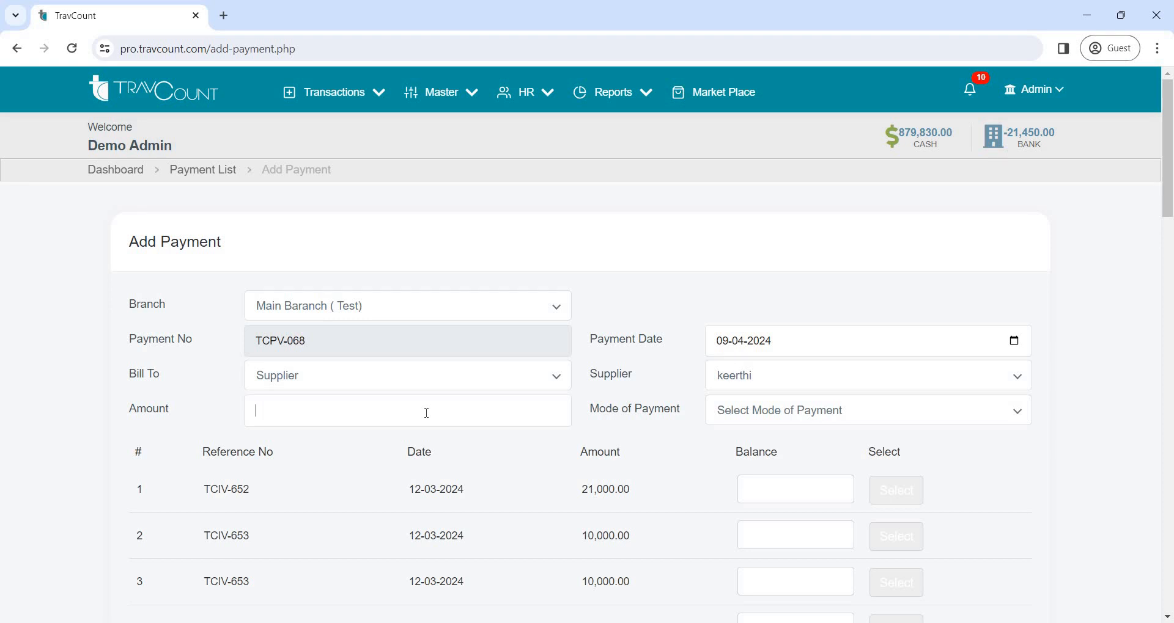
type("2000")
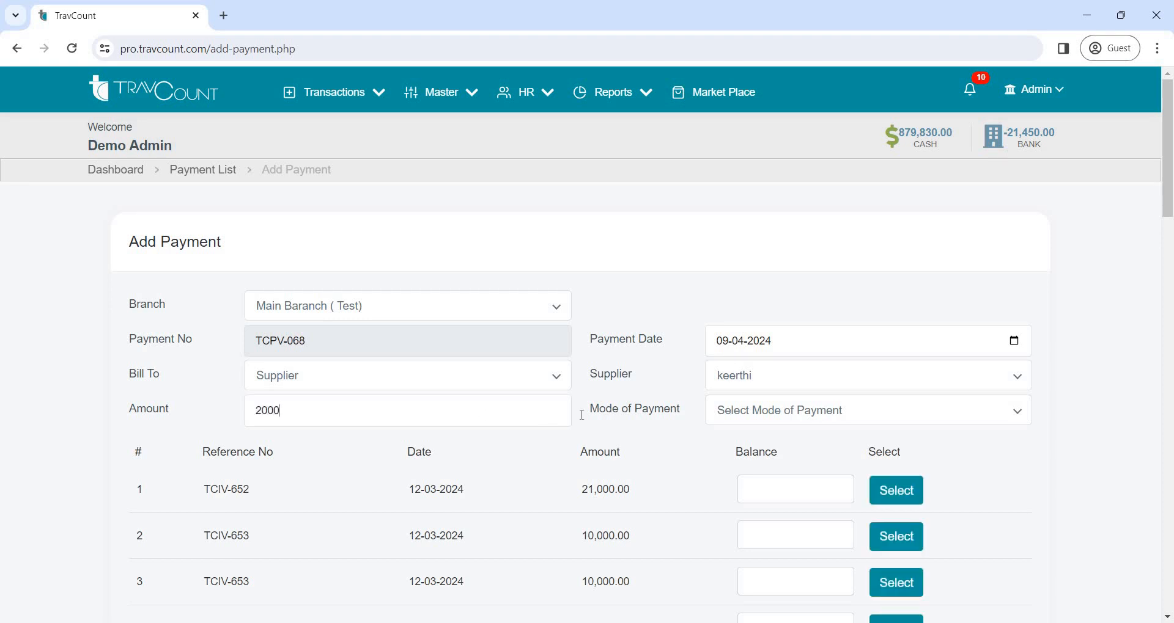
left_click(720, 413)
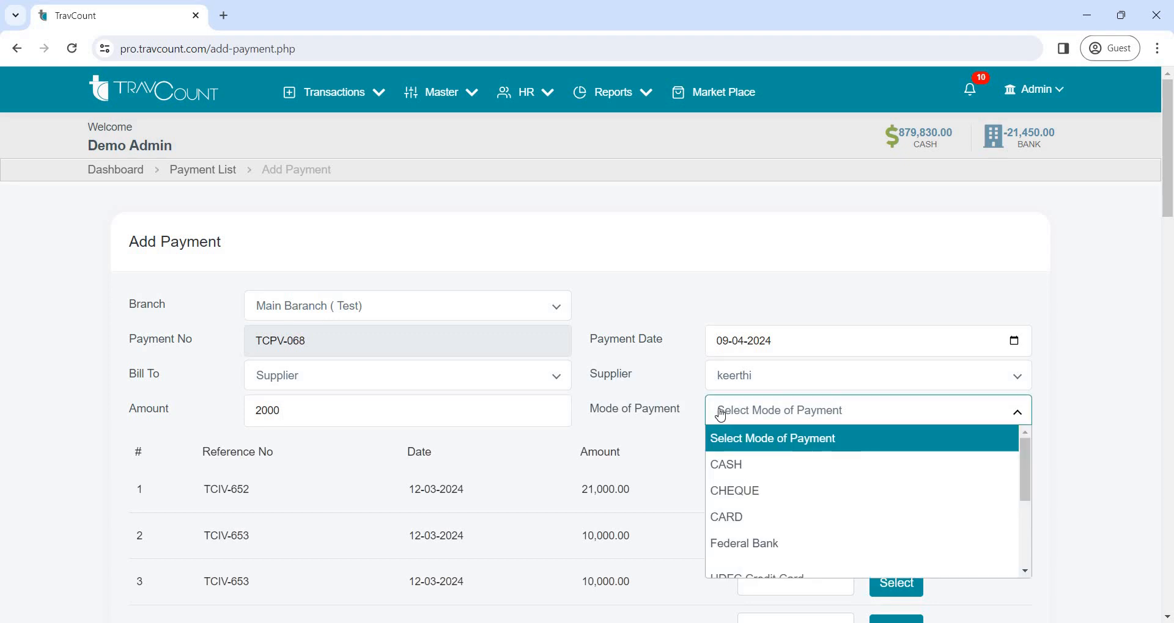
left_click(733, 466)
Submit the payment without selecting any of the supplier's references, and review the printable payment voucher
scroll(727, 401, "down", 6)
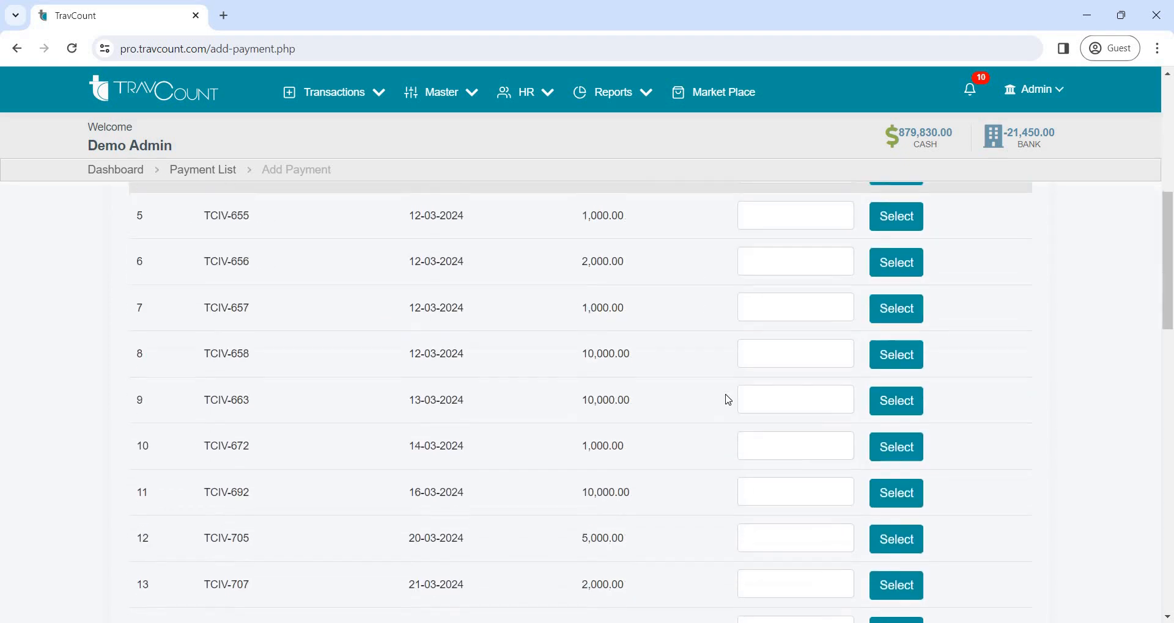
scroll(728, 401, "down", 15)
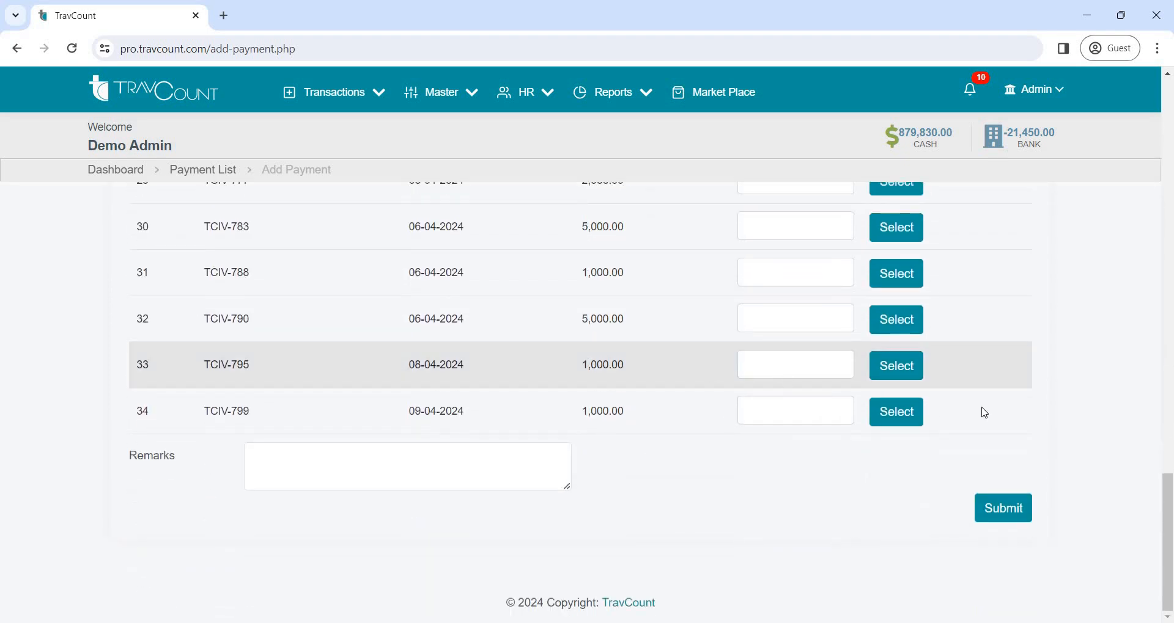
left_click(1017, 508)
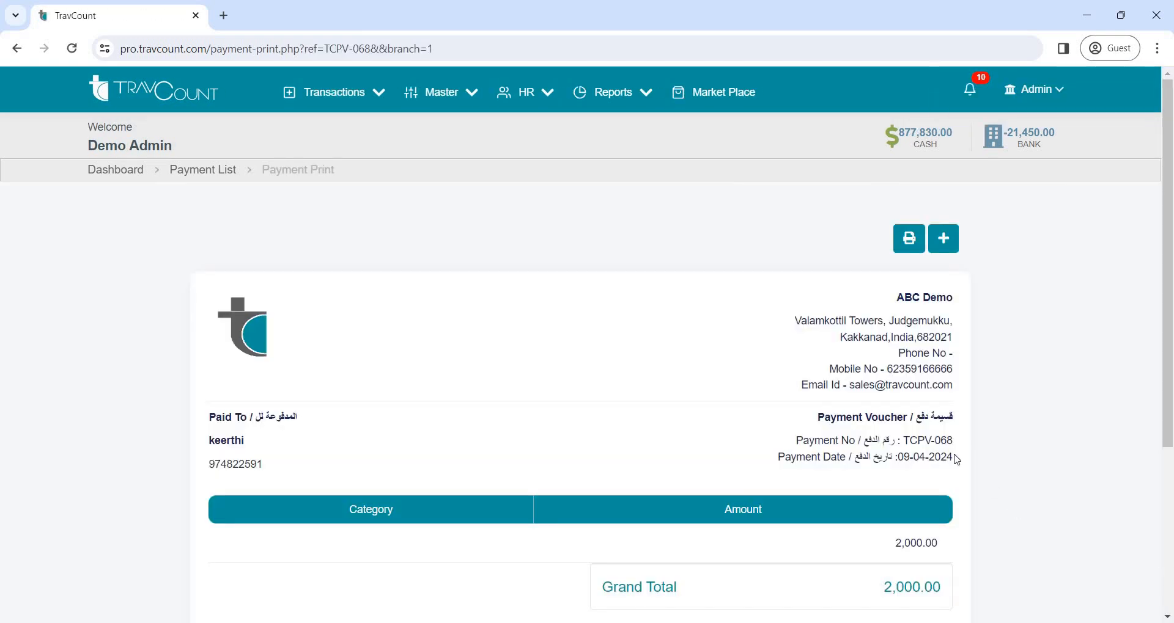
scroll(720, 304, "down", 4)
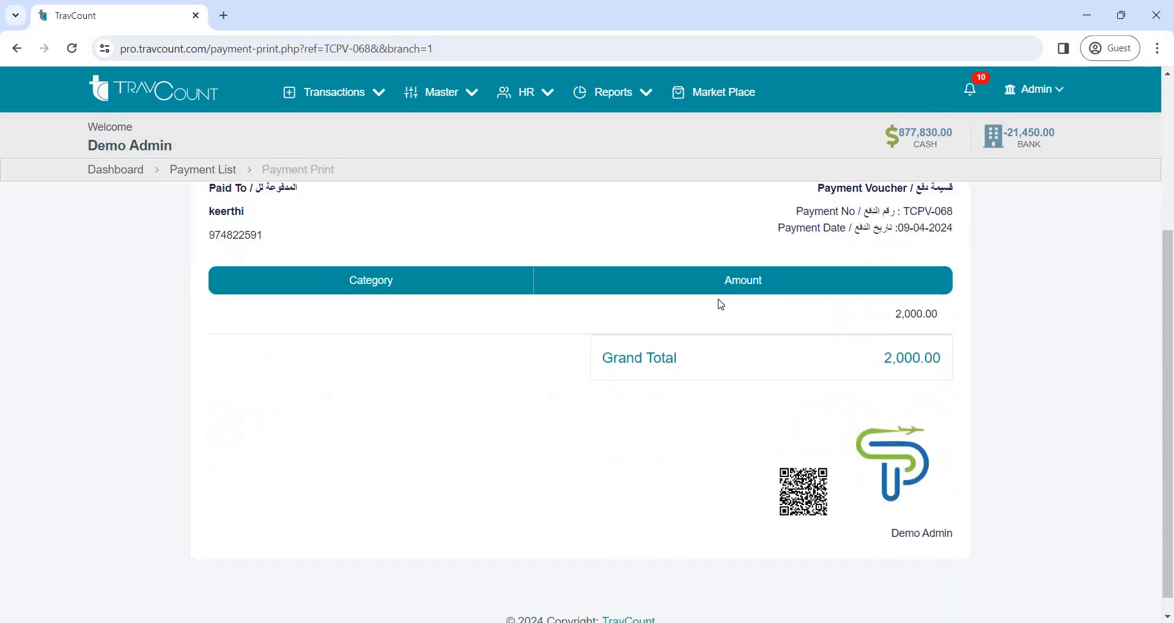
scroll(520, 225, "up", 4)
Return to the dashboard and start a new refund for the branch Main Baranch ( Test)
left_click(99, 174)
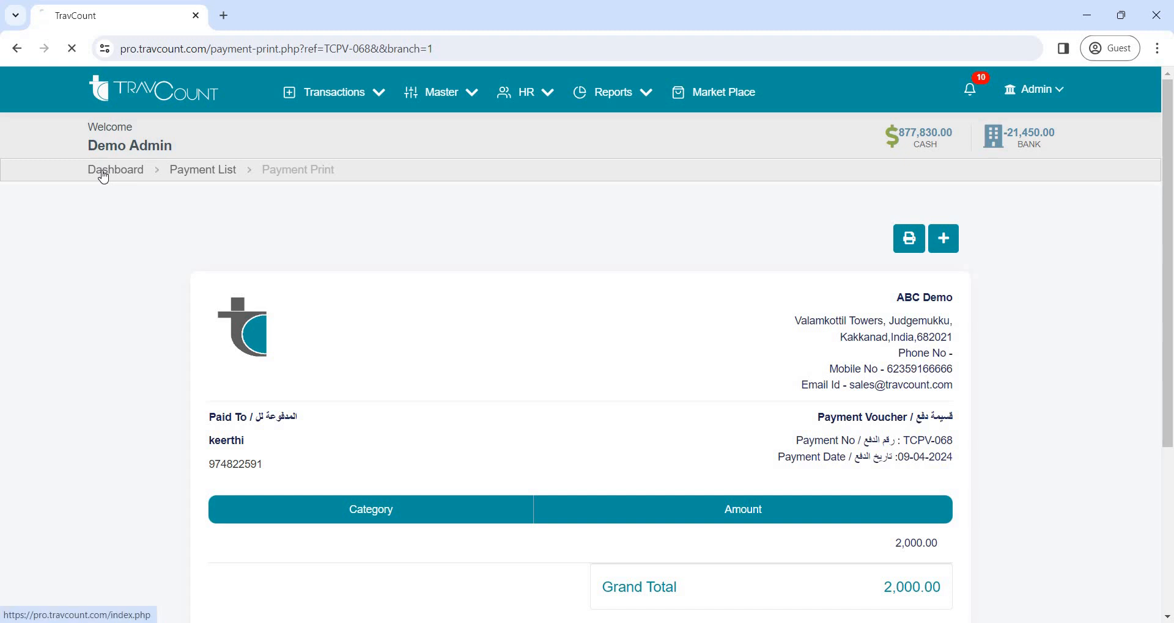
left_click(370, 96)
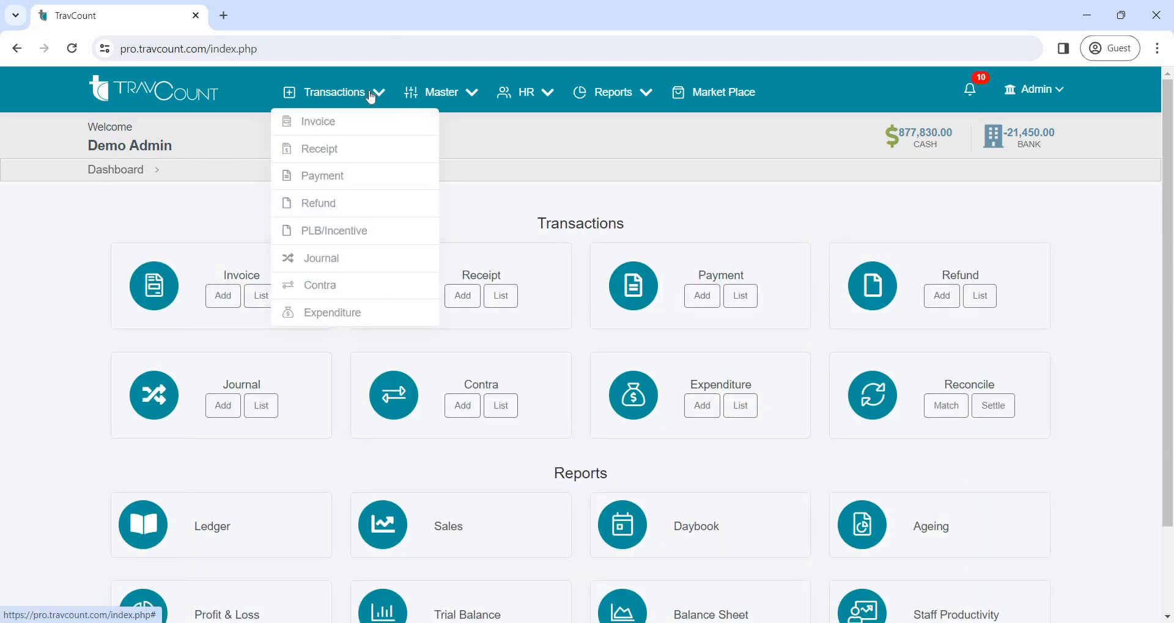
left_click(321, 210)
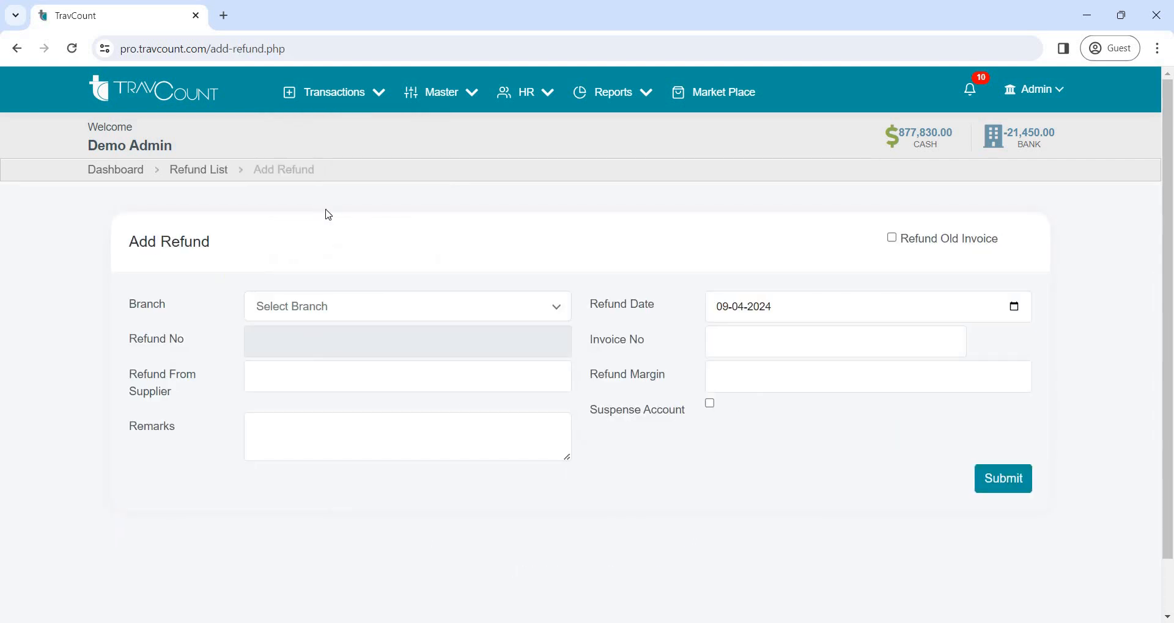
left_click(414, 313)
left_click(419, 361)
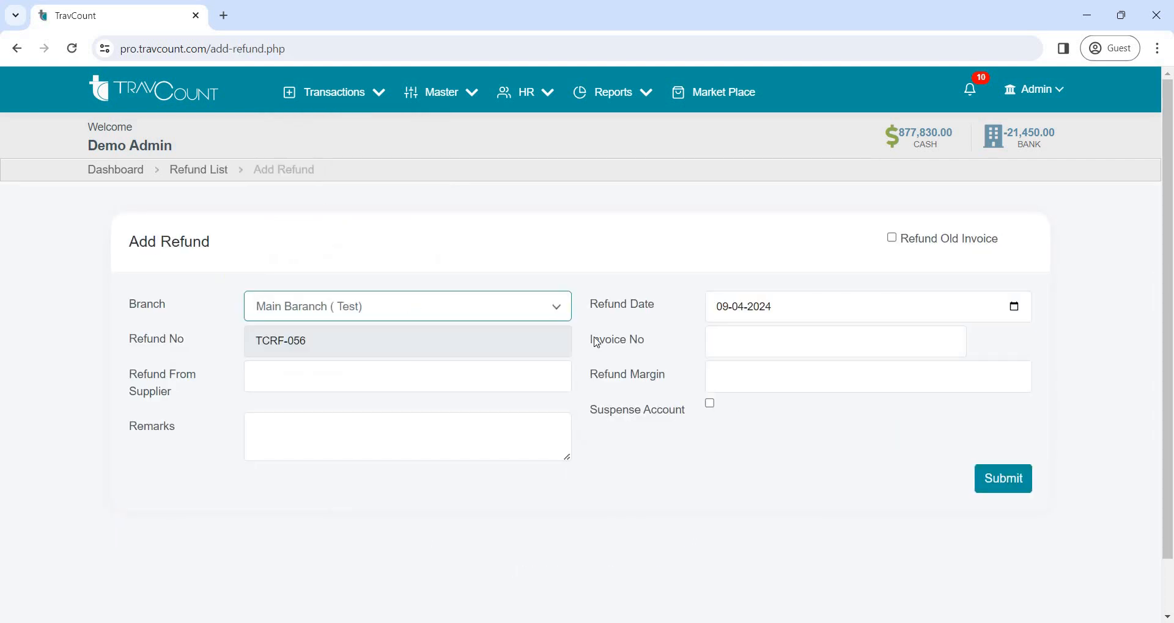
Look up invoice tciv-799 for the refund and select its listed reference number
left_click(717, 337)
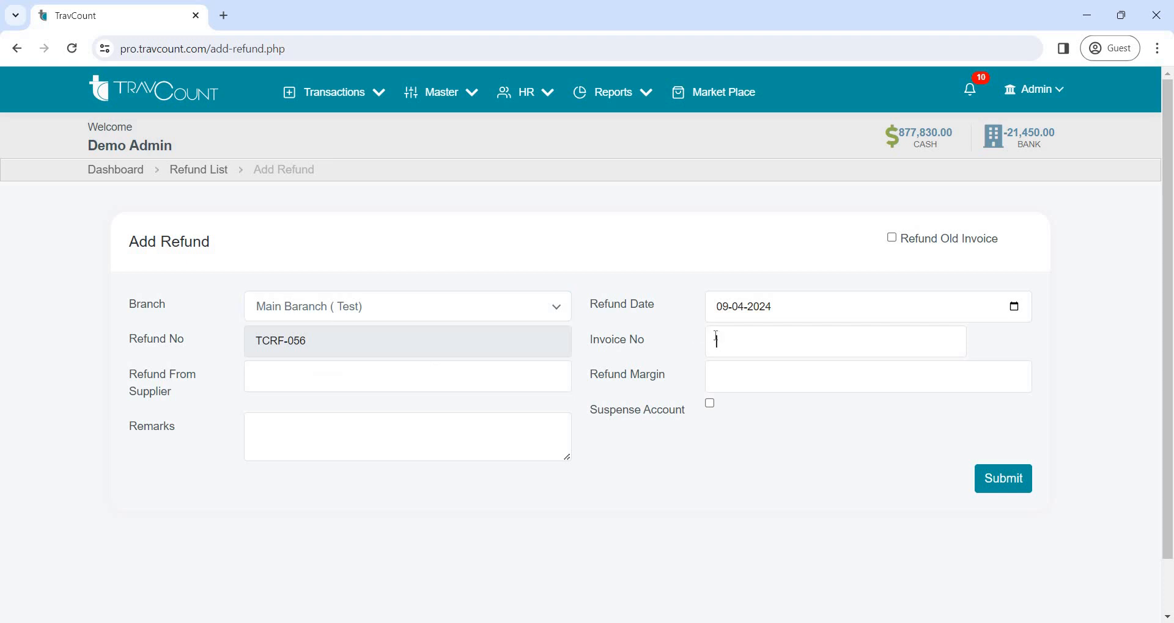
type("tciv")
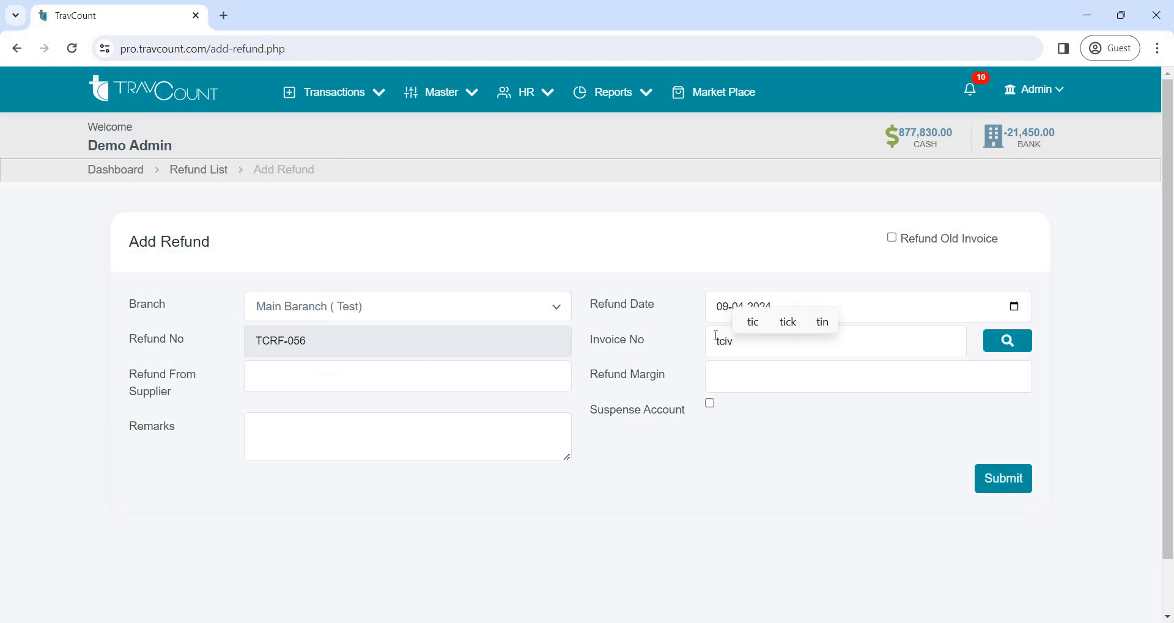
type("-799")
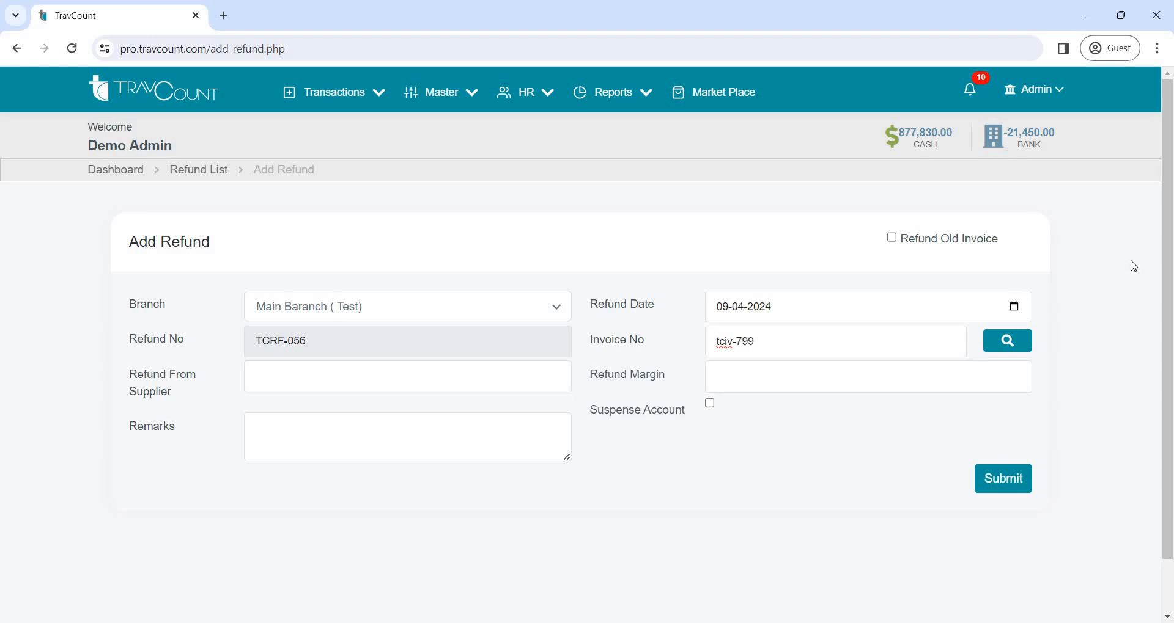
left_click(1005, 343)
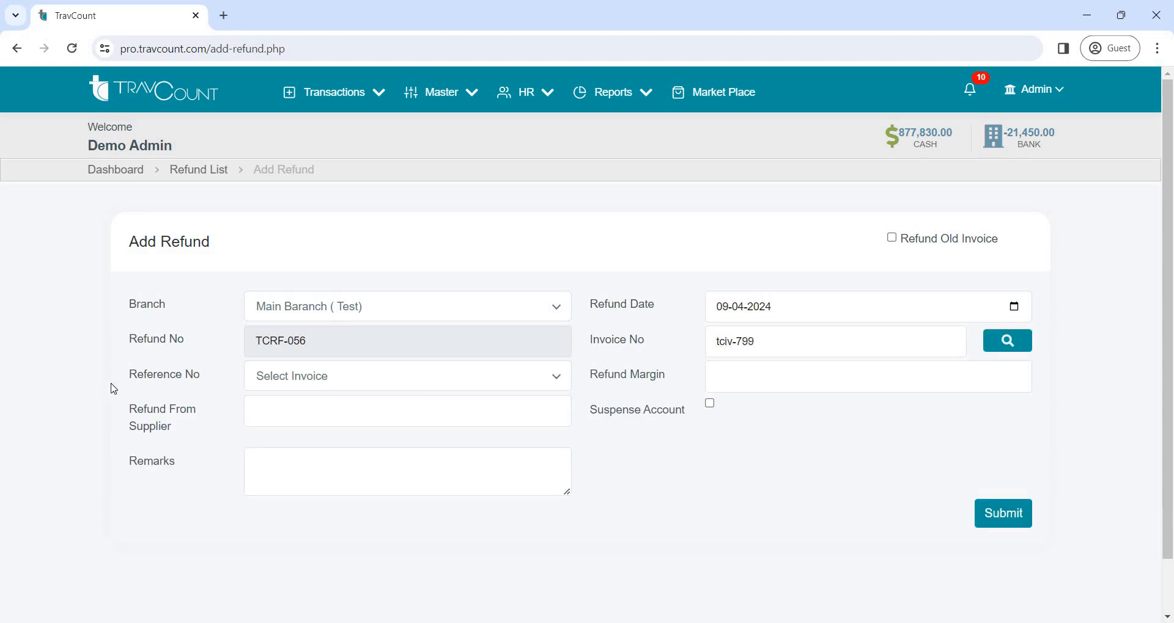
left_click(295, 386)
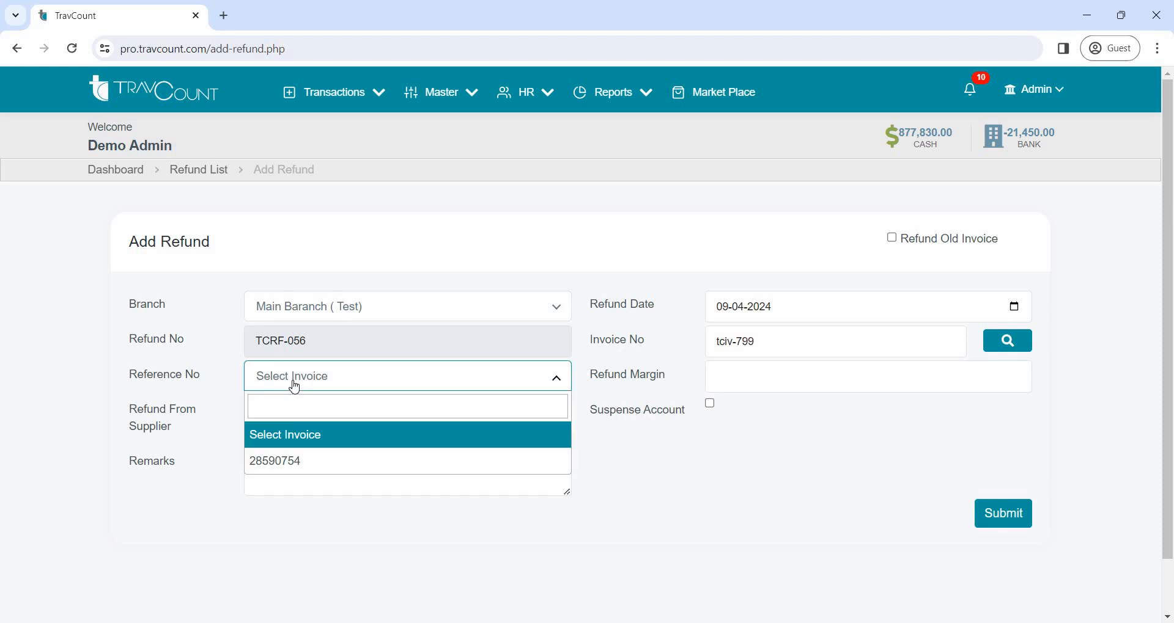
left_click(306, 459)
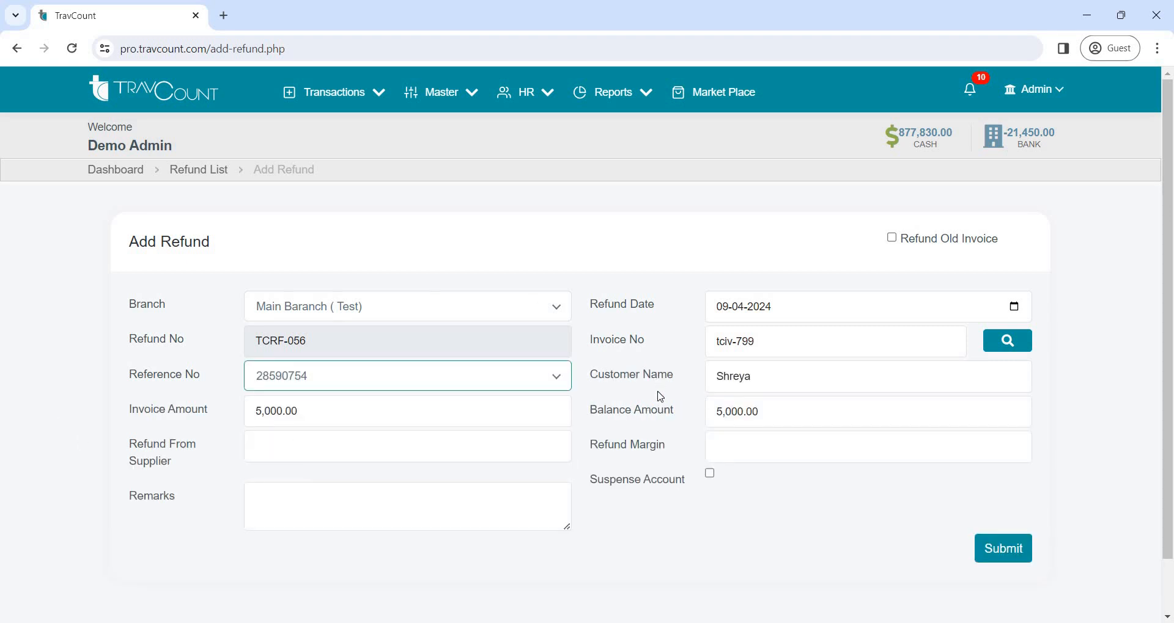
Set the refund from supplier to 1000 and submit the refund to open its printable voucher
left_click(317, 446)
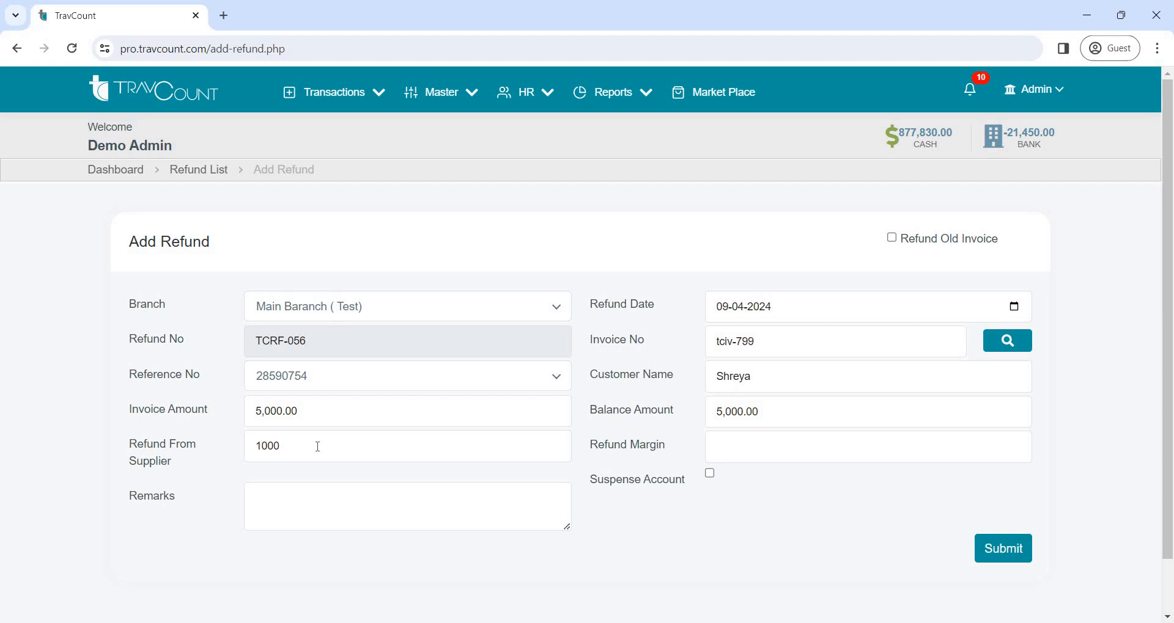
left_click(812, 454)
left_click(1010, 544)
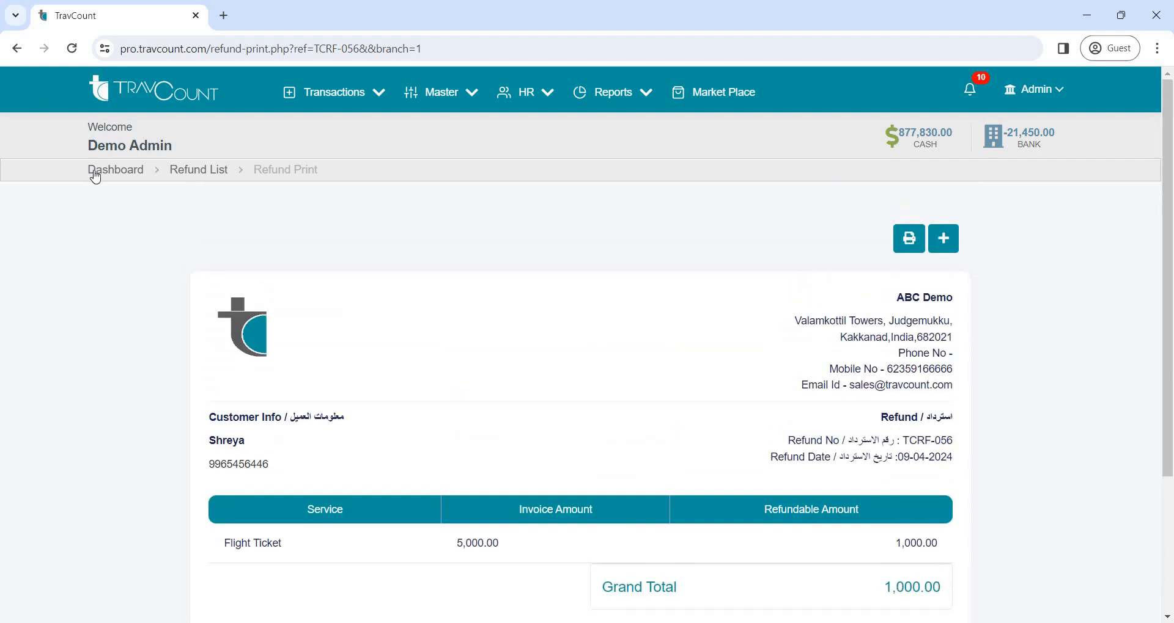
Return to the dashboard and start a new journal for the branch Main Baranch ( Test)
left_click(93, 170)
left_click(373, 93)
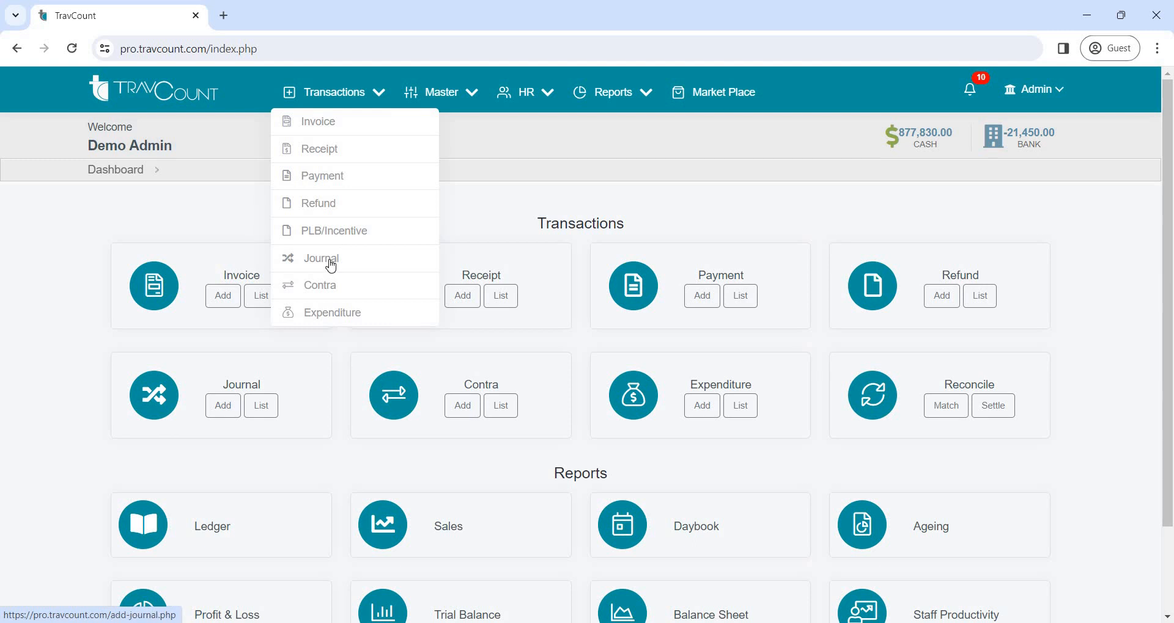
left_click(331, 264)
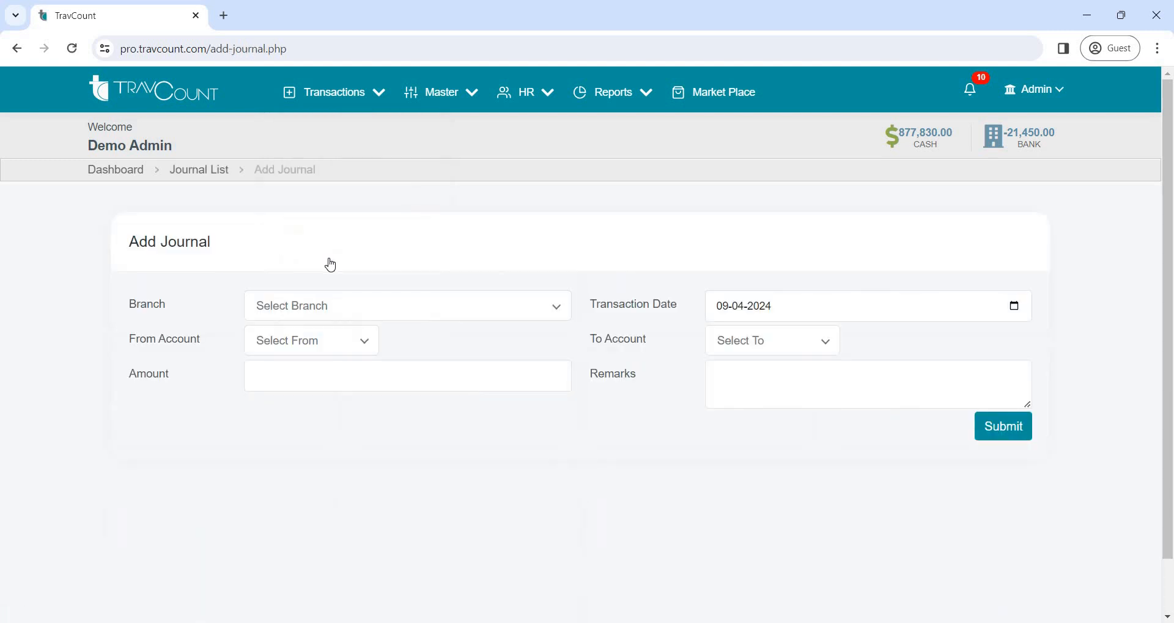
left_click(380, 319)
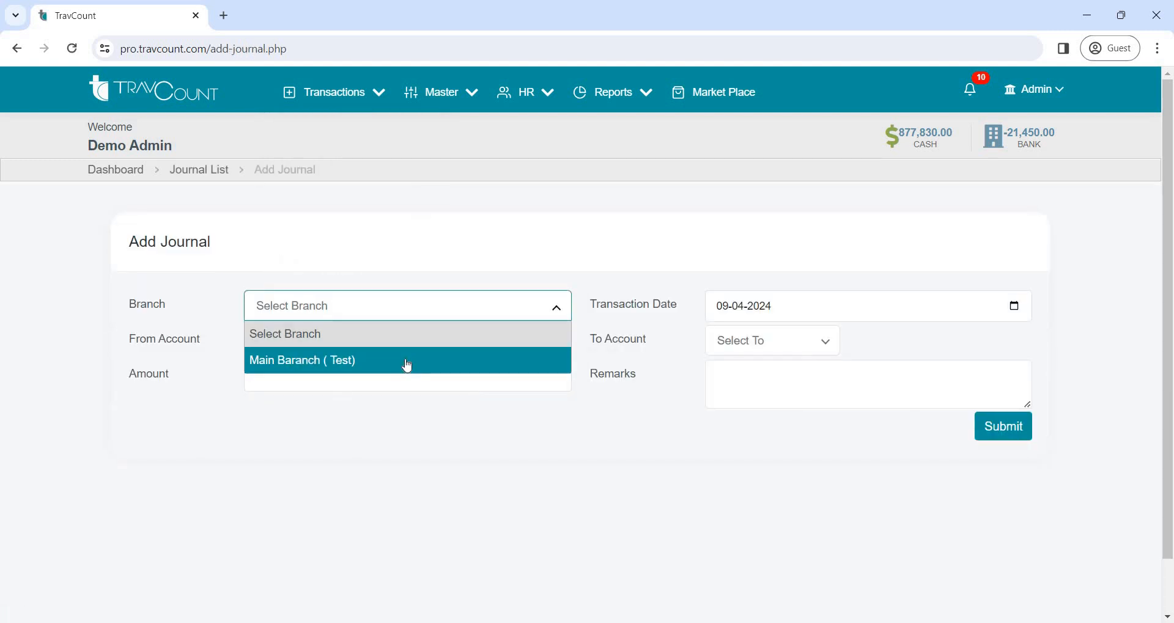
left_click(406, 362)
Set the journal's from account to the second listed Customer and its to account to the second listed Staff member
left_click(361, 344)
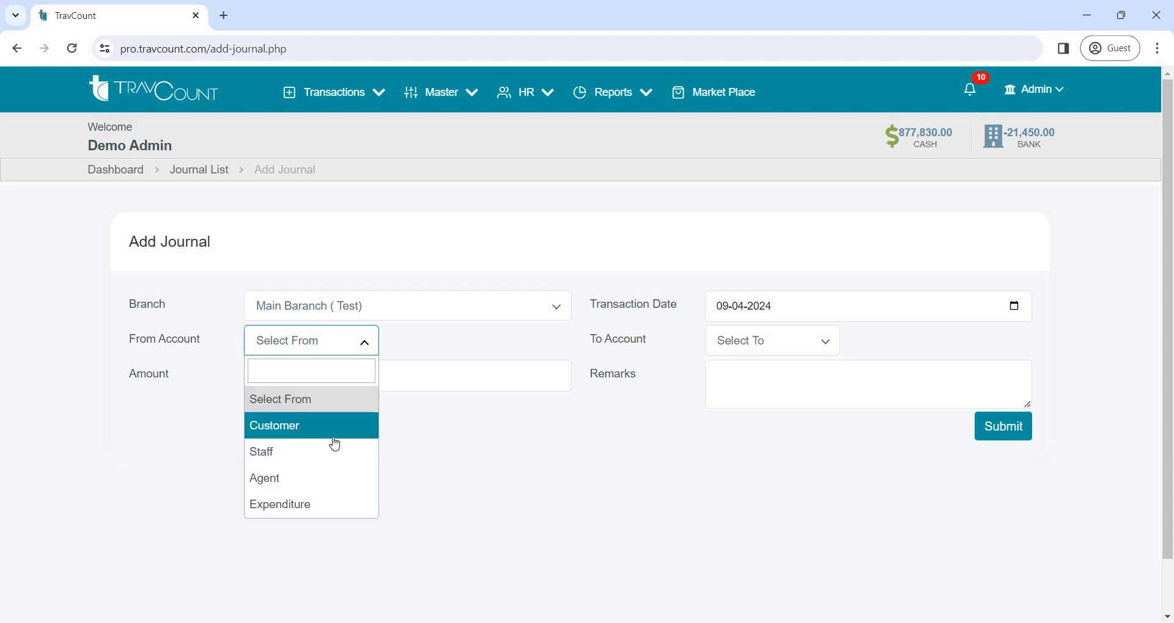
left_click(348, 427)
left_click(522, 347)
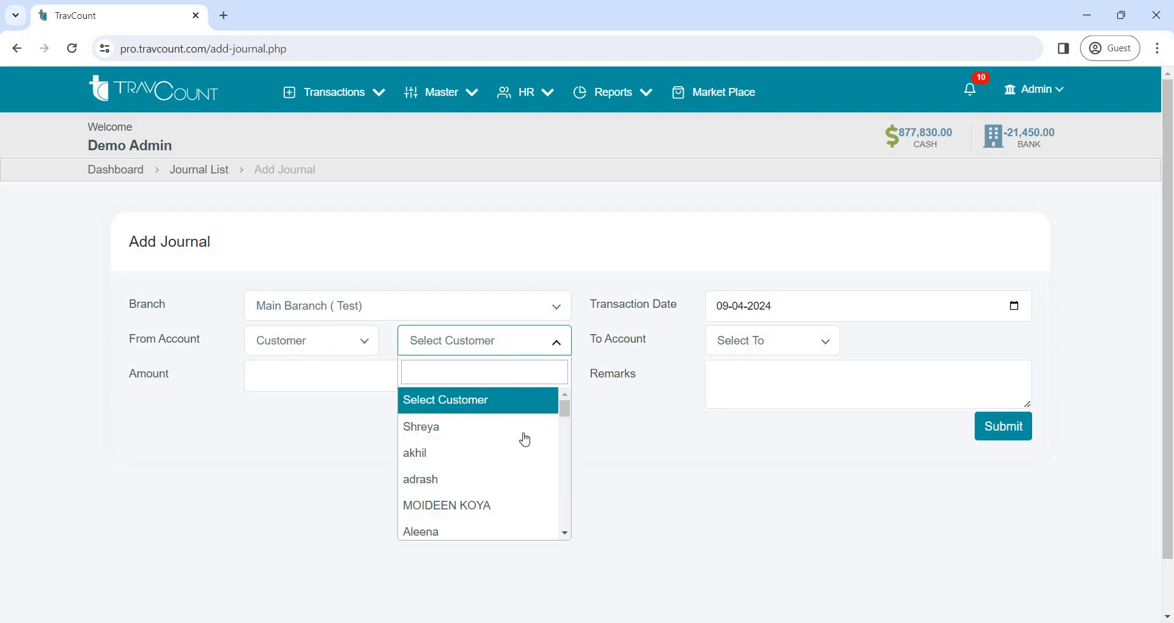
left_click(507, 468)
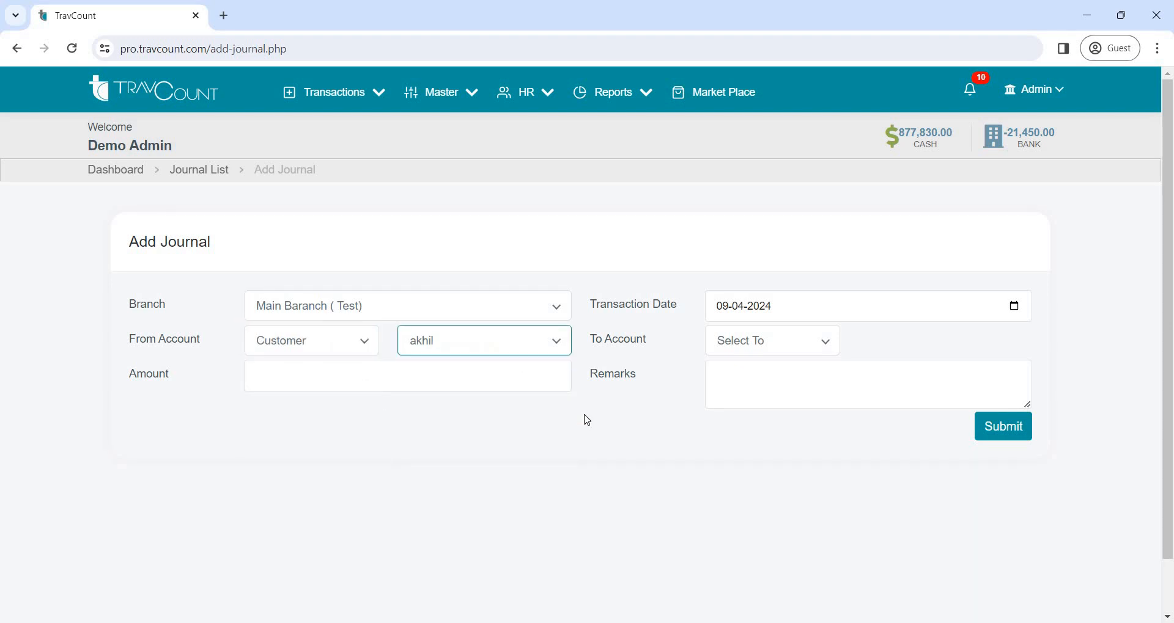
left_click(750, 342)
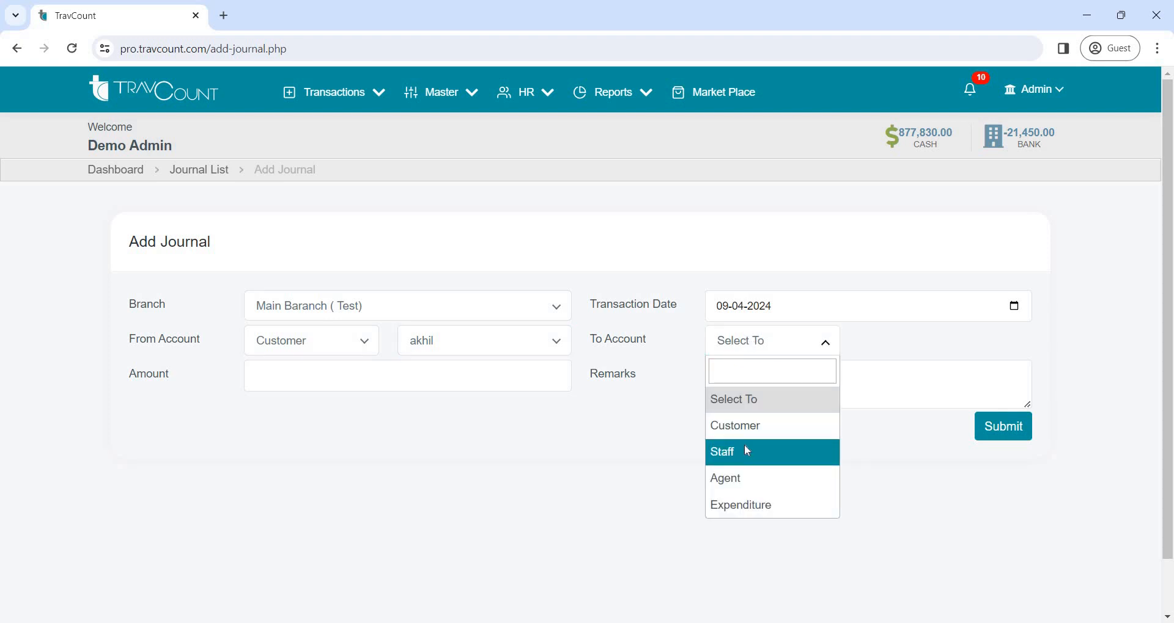
left_click(747, 455)
left_click(906, 347)
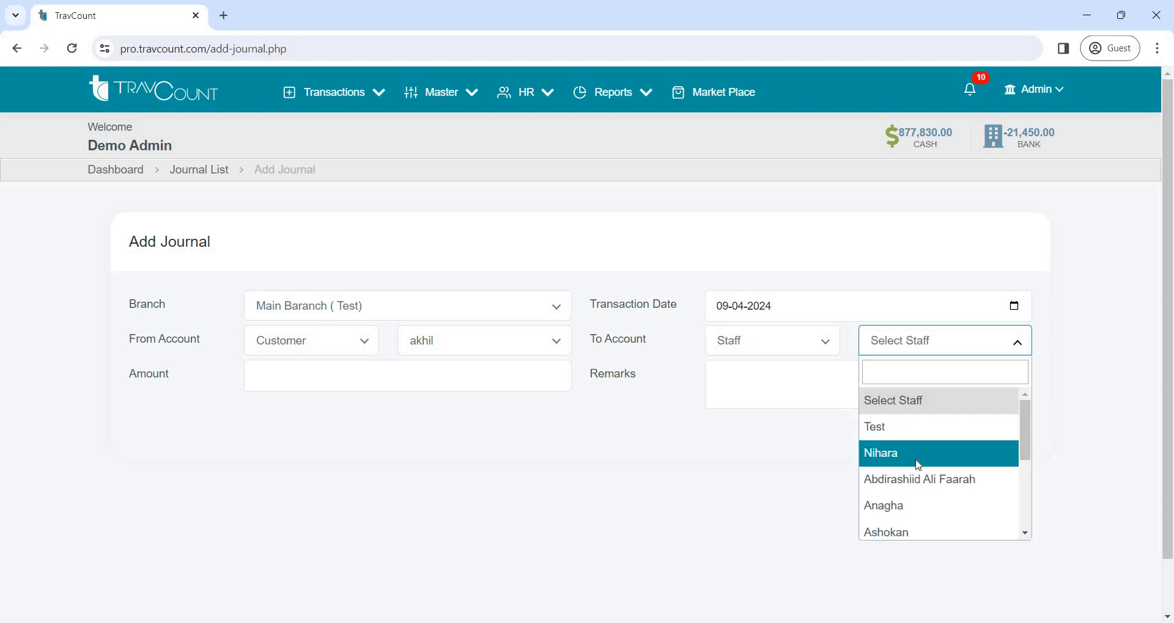
left_click(877, 455)
Enter a journal amount of 6000 and return to the dashboard without submitting the journal
left_click(434, 381)
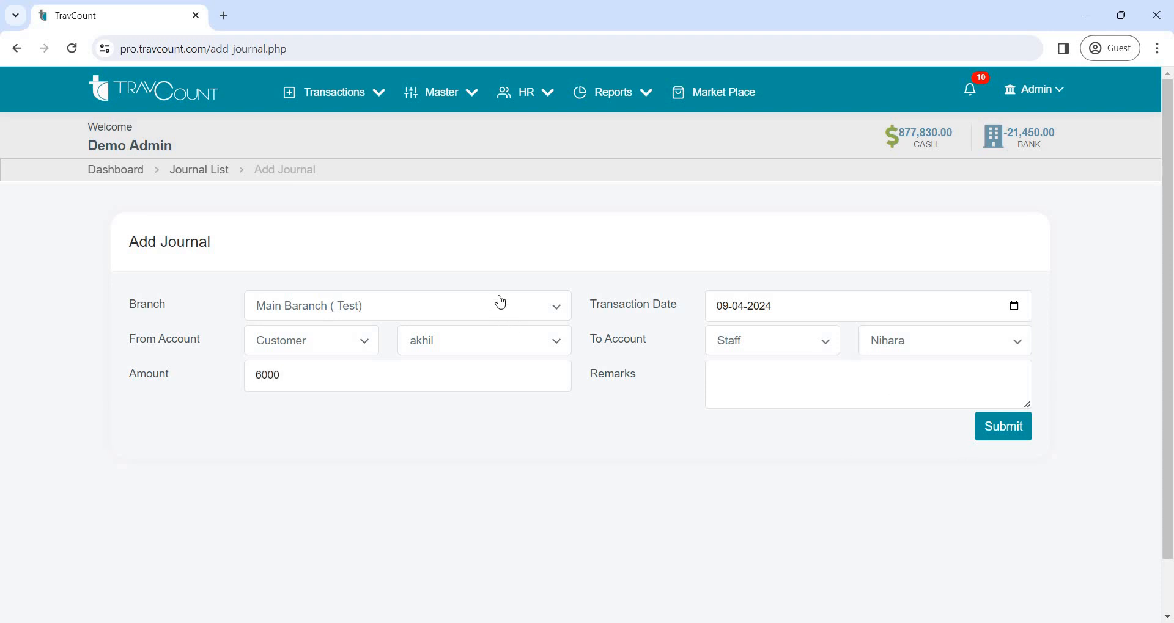
left_click(102, 177)
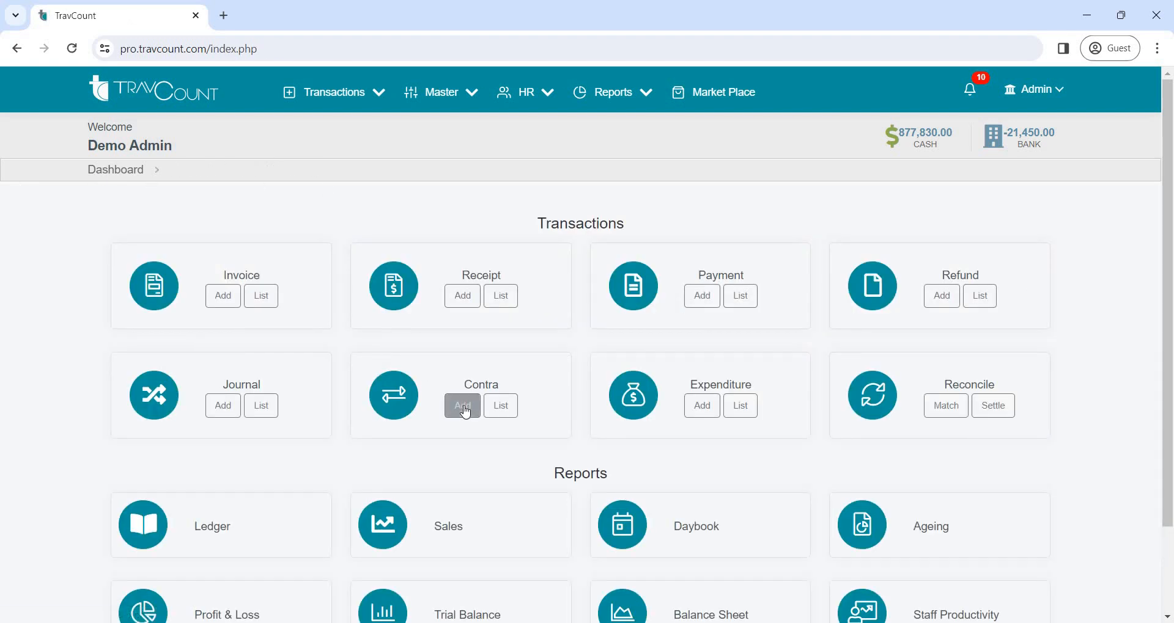
Start a new contra entry for the branch Main Baranch ( Test)
left_click(464, 411)
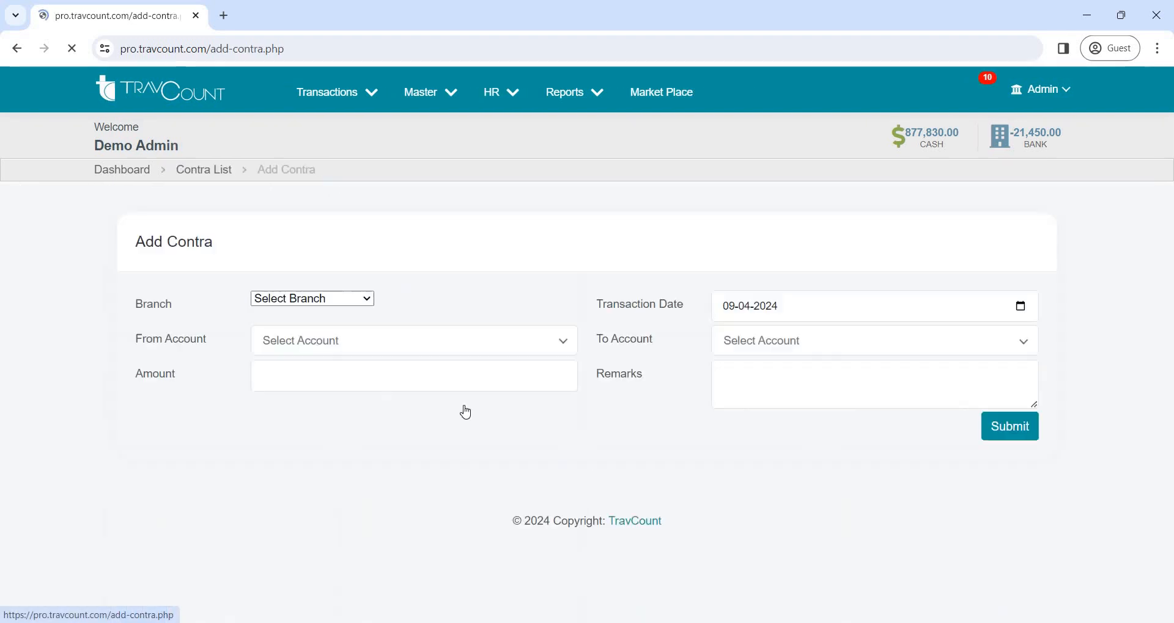
left_click(431, 321)
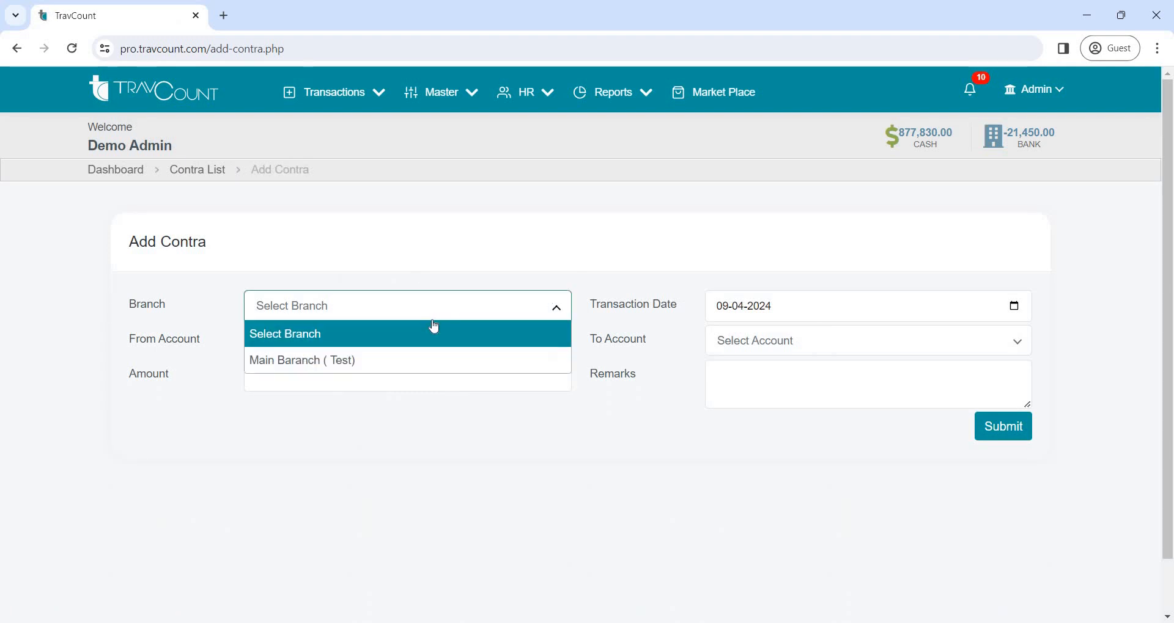
left_click(437, 359)
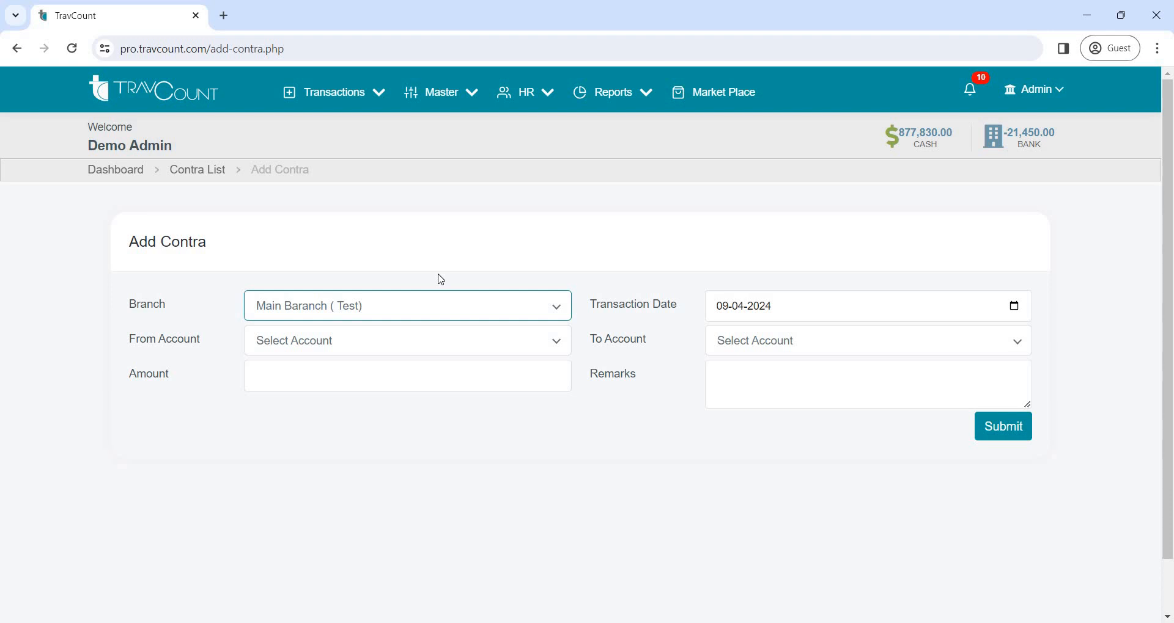
Set the contra's from account to Federal Bank and its to account to CASH
left_click(413, 349)
left_click(399, 472)
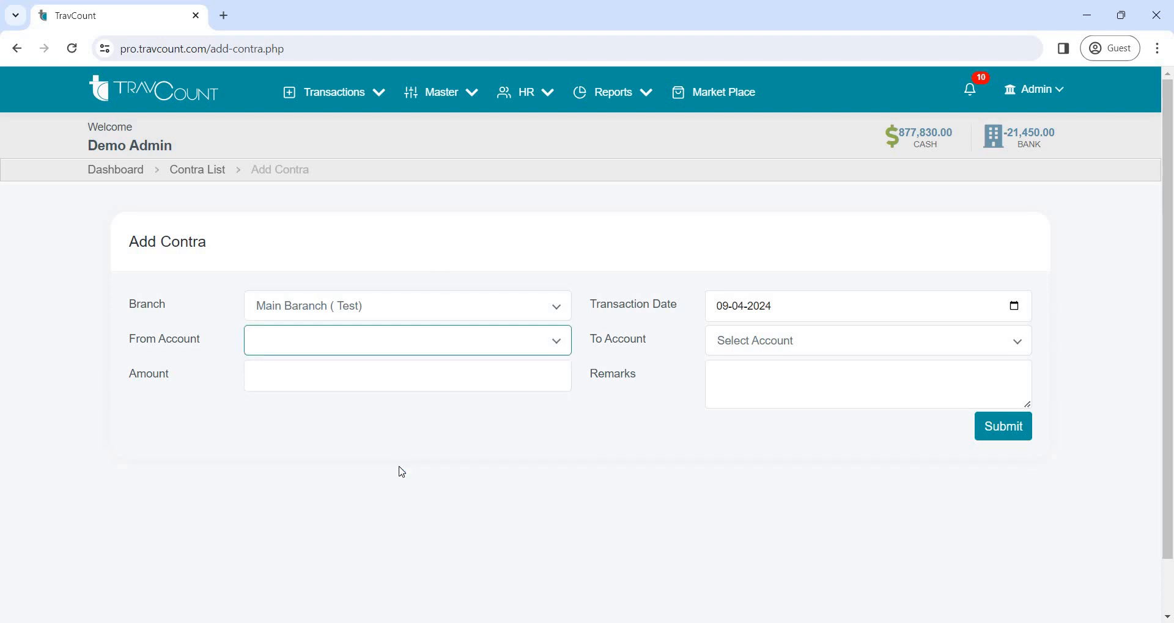
left_click(437, 351)
left_click(427, 452)
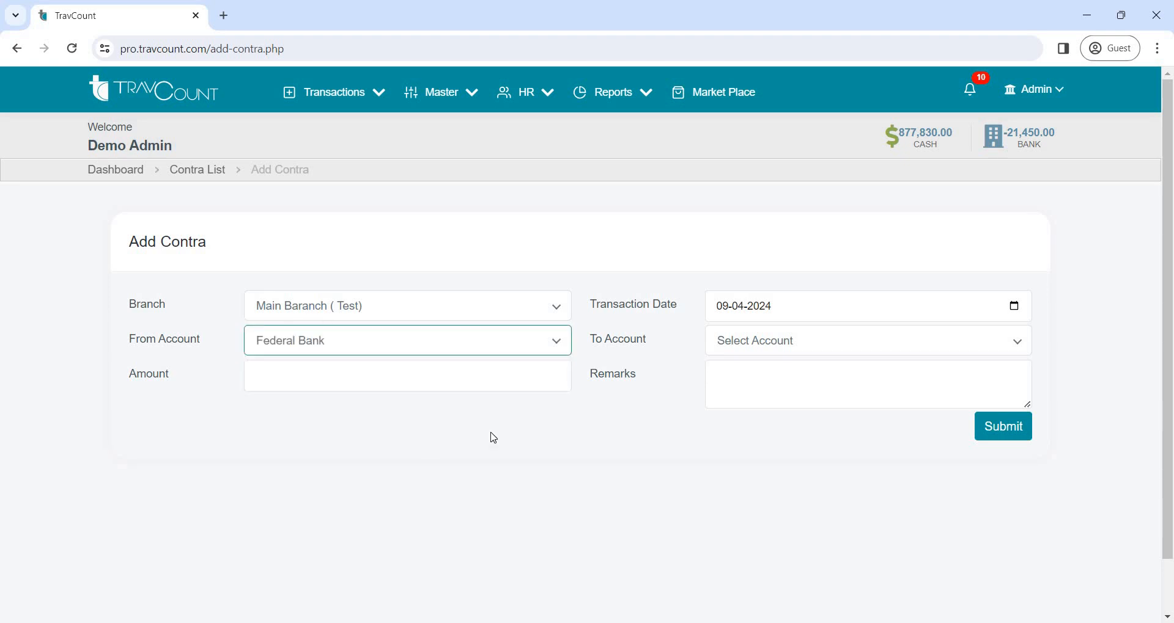
left_click(784, 348)
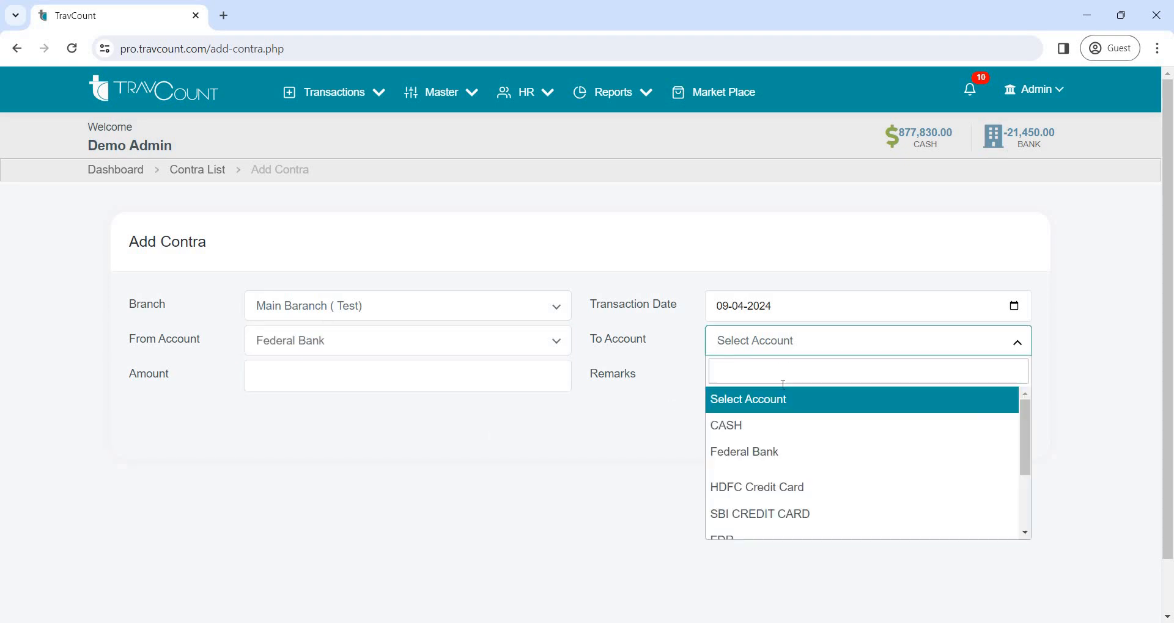
left_click(732, 425)
Enter a contra amount of 6000 and return to the dashboard without submitting the entry
left_click(445, 373)
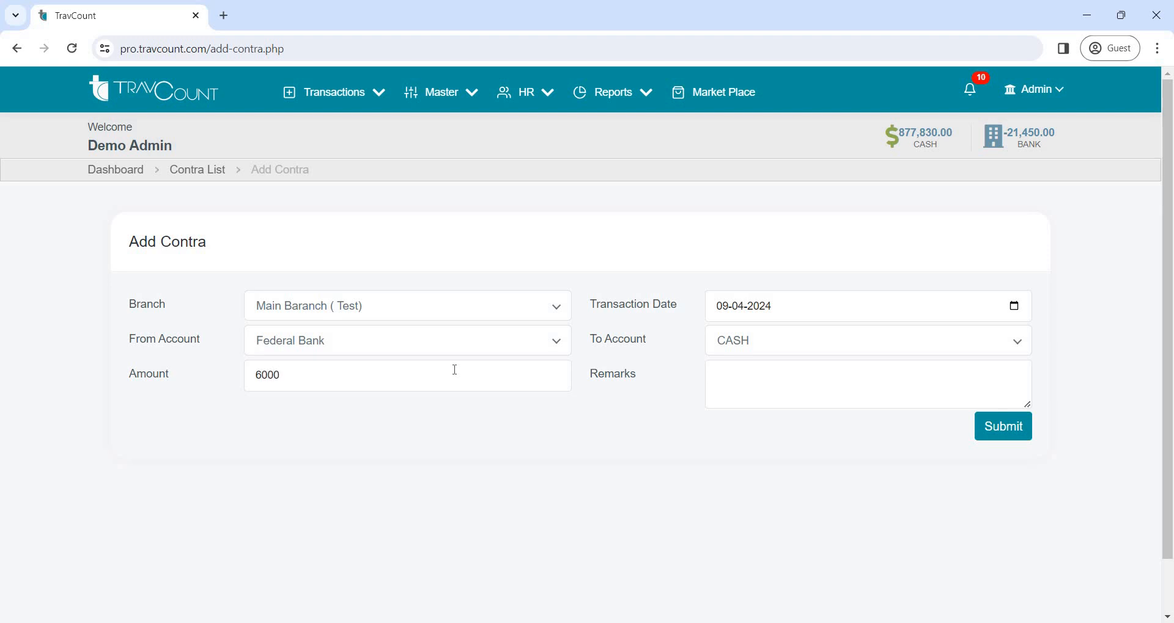
type("6000")
left_click(95, 173)
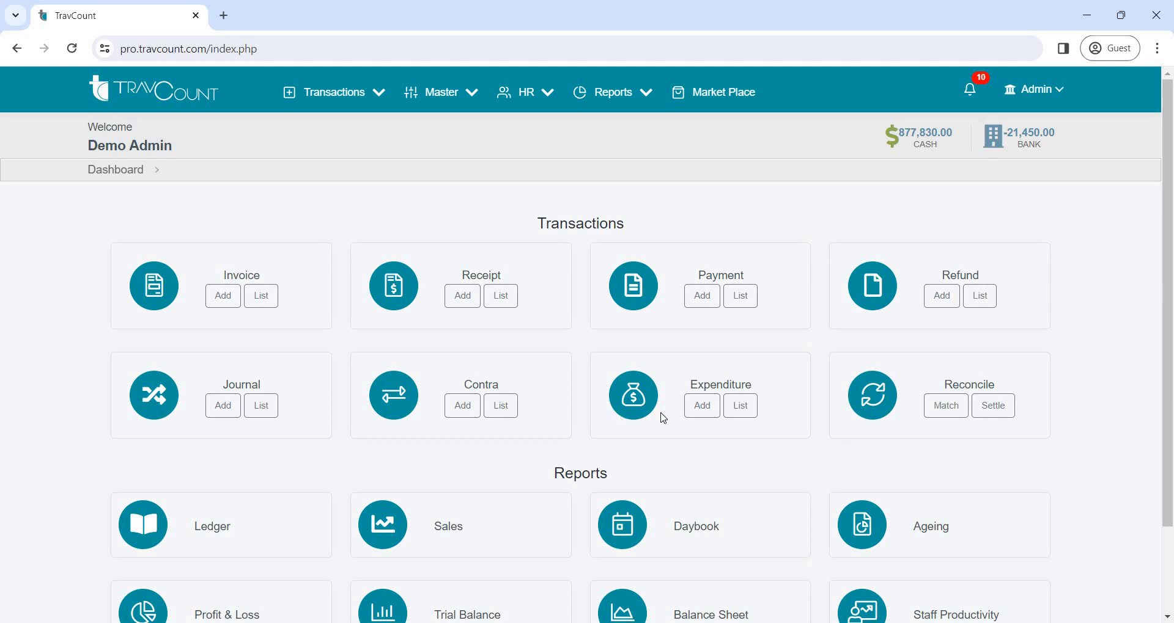
Start a new expenditure for the branch Main Baranch ( Test)
left_click(690, 413)
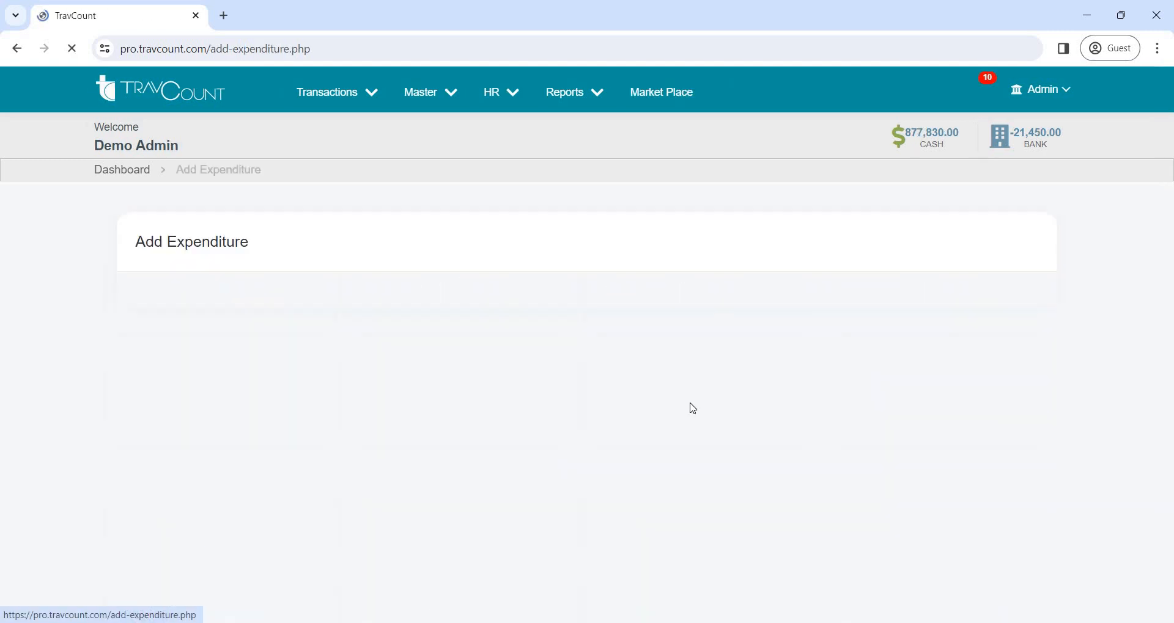
left_click(511, 311)
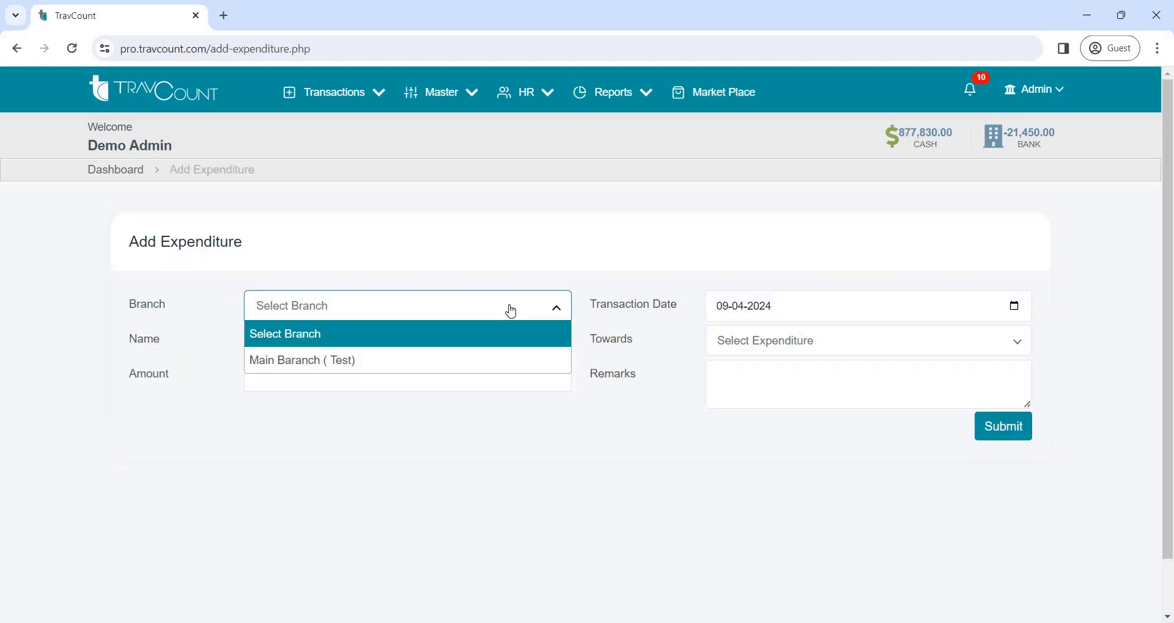
left_click(495, 366)
Assign the expenditure to the second listed Staff member and book it towards Staff welfare
left_click(331, 340)
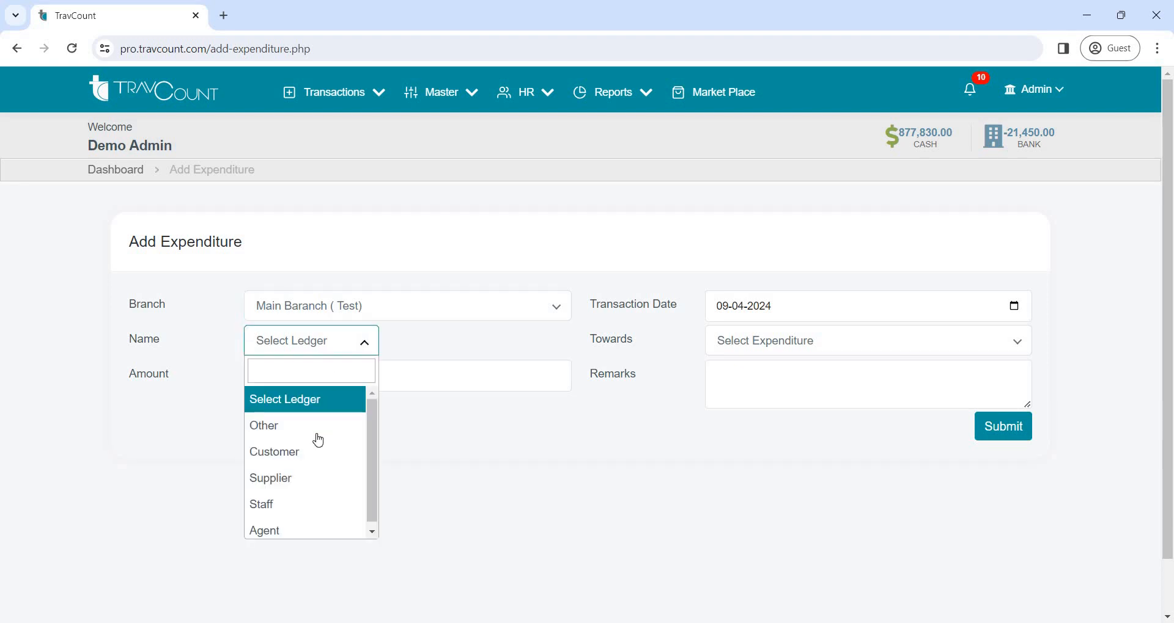
left_click(316, 507)
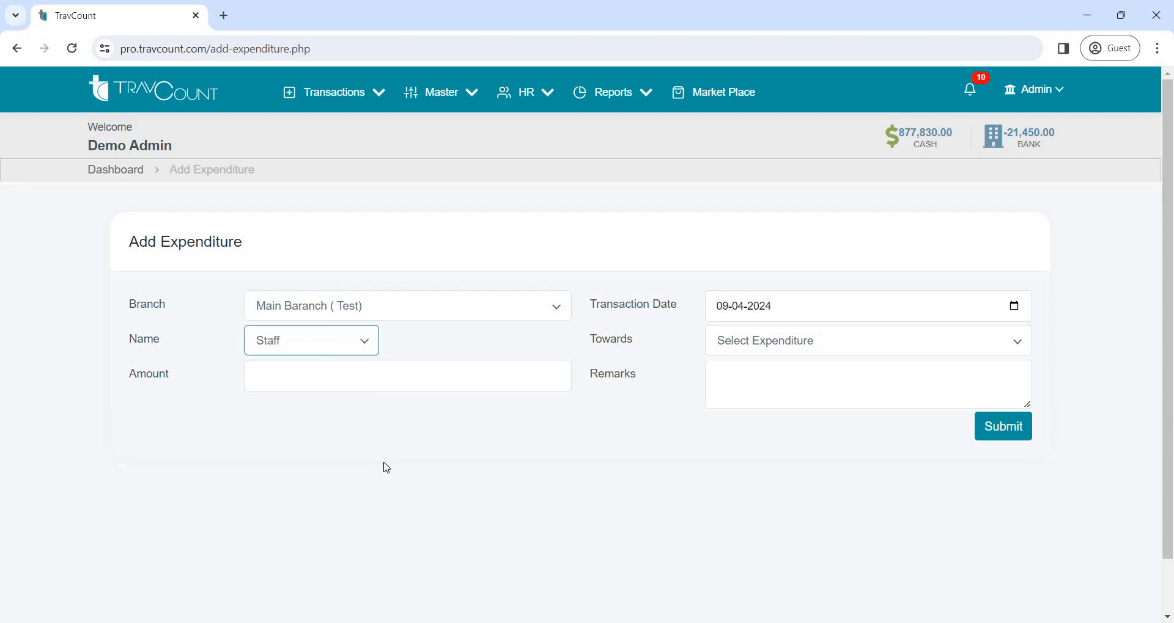
left_click(554, 343)
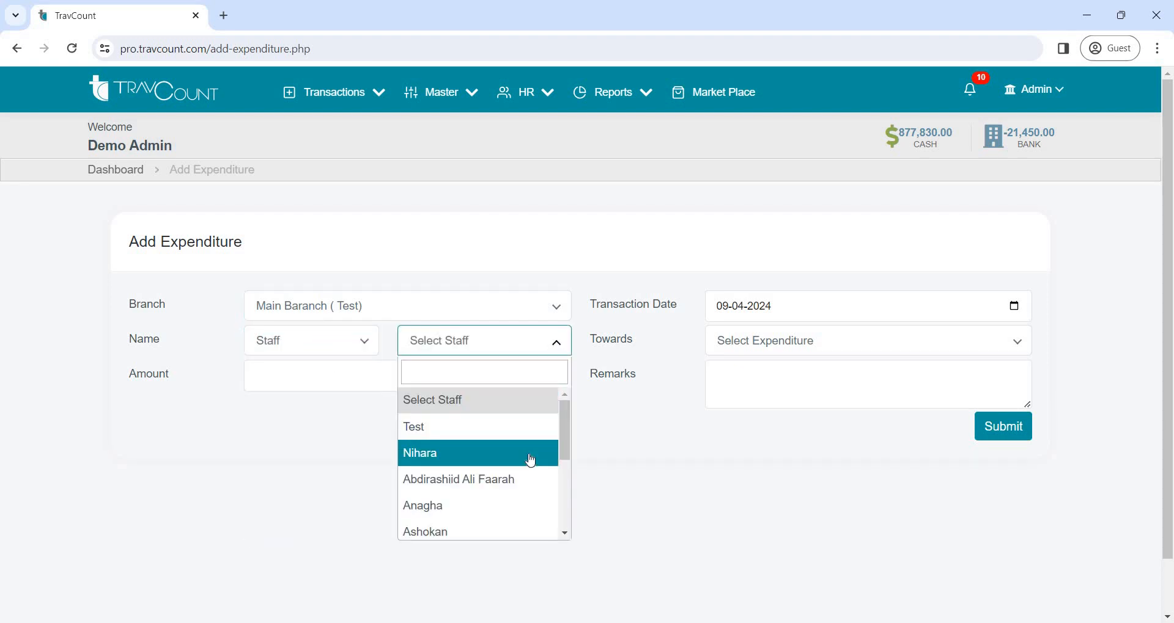
left_click(533, 456)
left_click(884, 349)
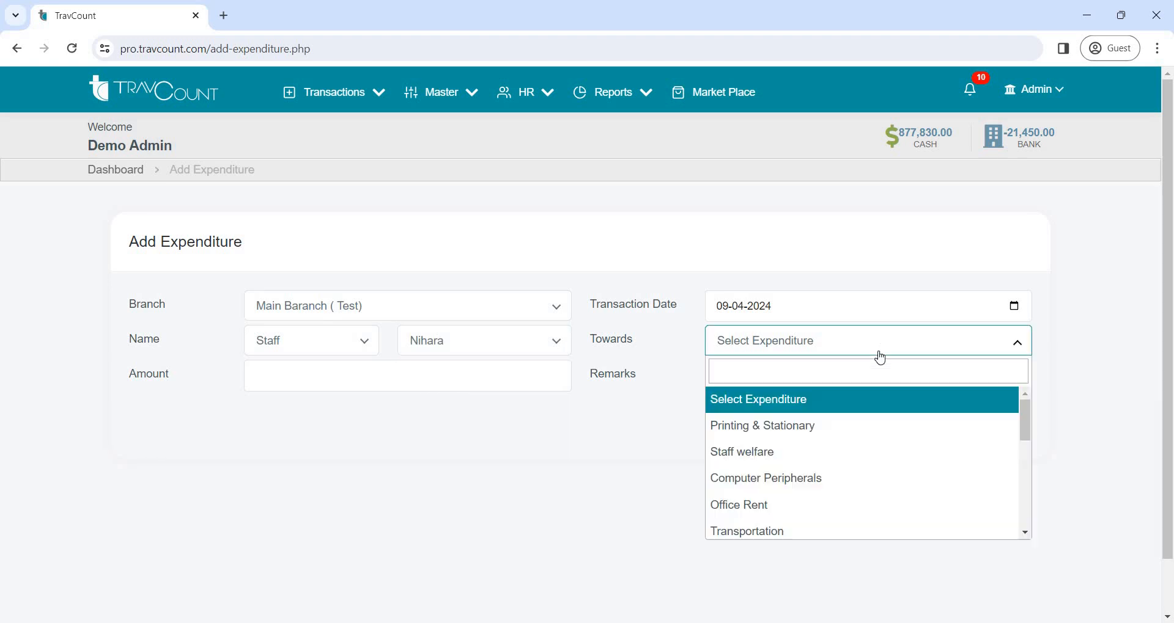
left_click(866, 453)
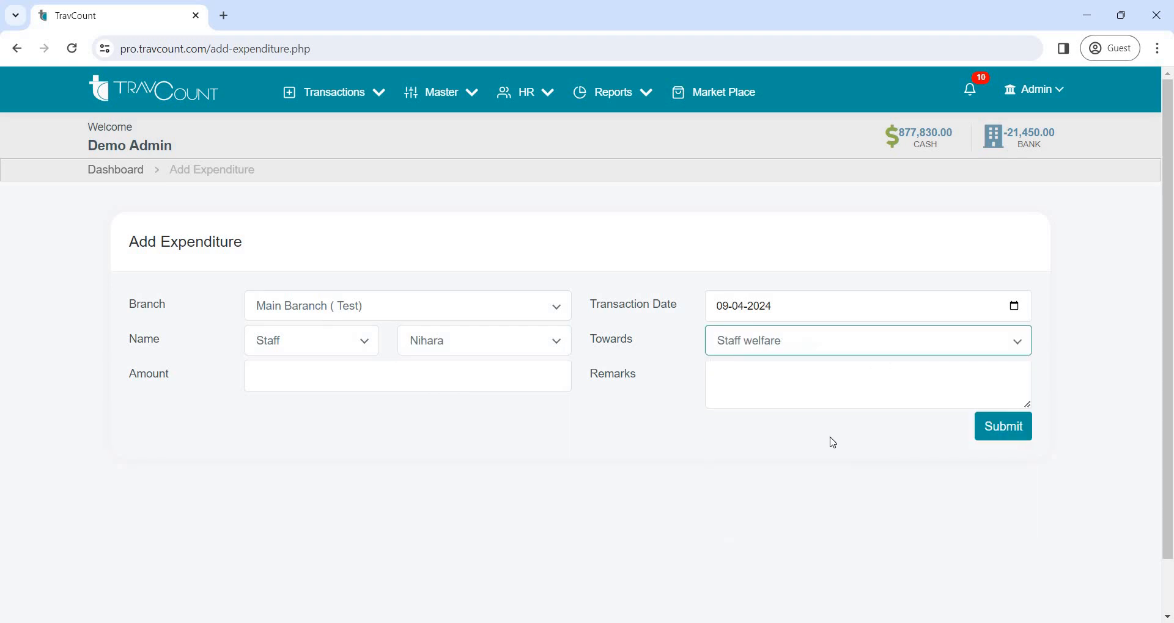
Set the expenditure amount to 900, submit it and return to the dashboard
left_click(302, 375)
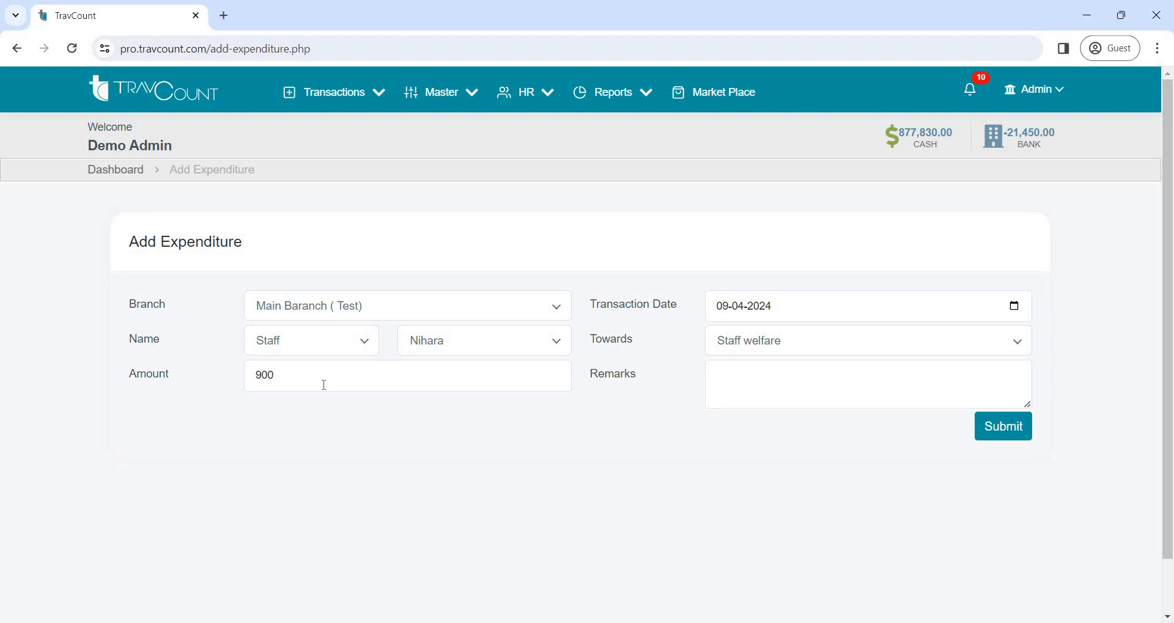
left_click(996, 430)
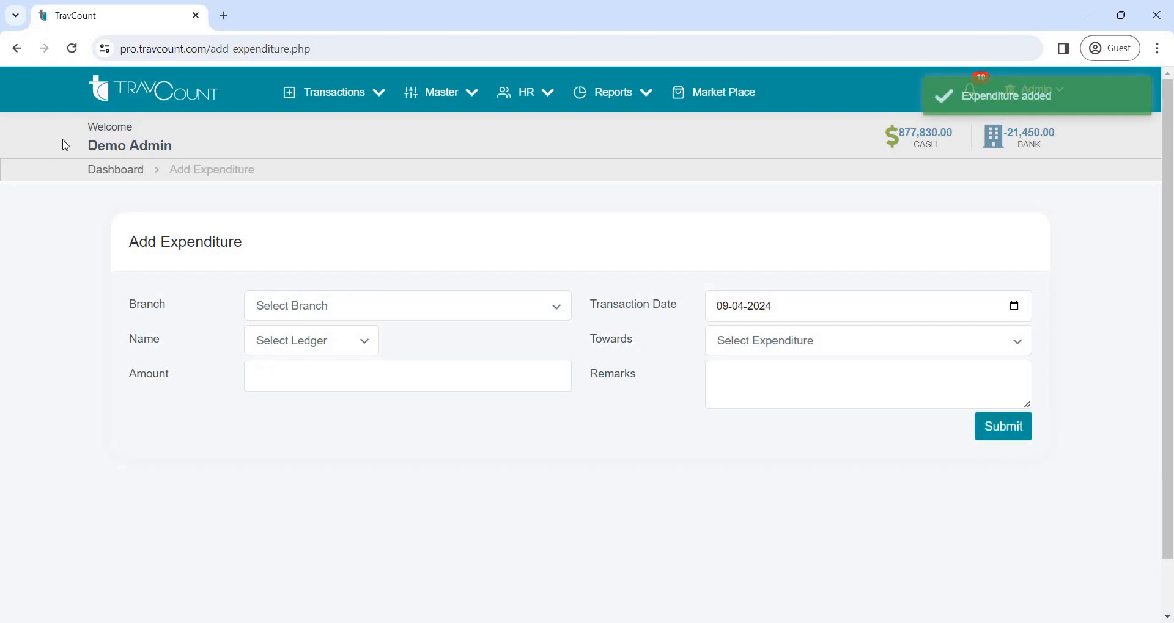
left_click(107, 176)
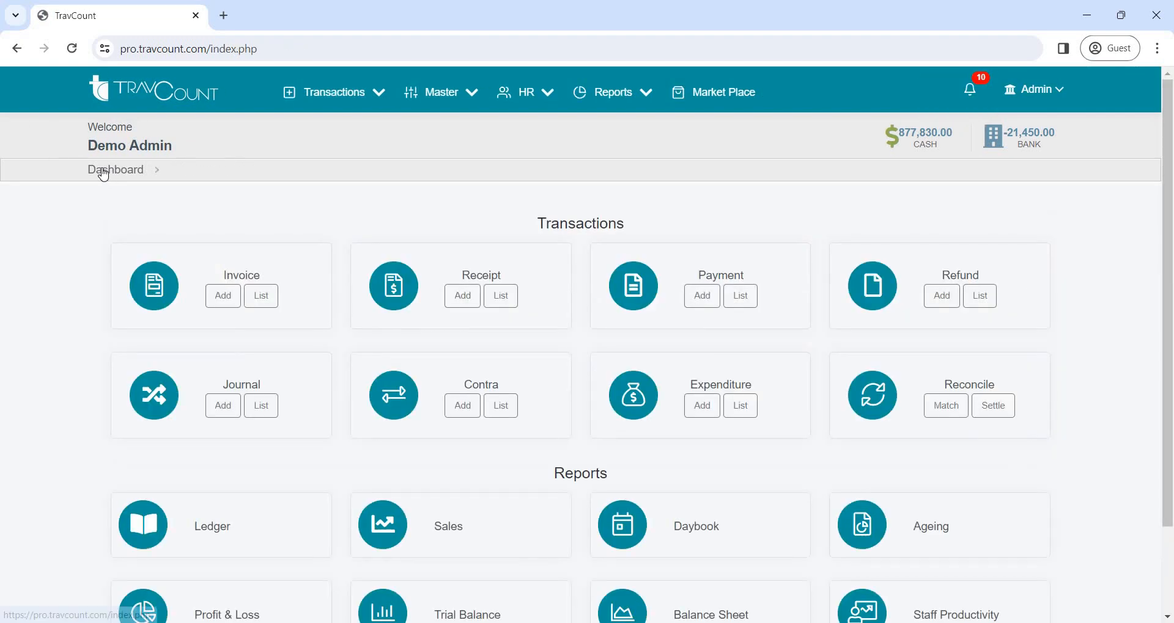
From the expenditure list, start paying an expenditure for branch Main Baranch ( Test) with reference XP-42
left_click(741, 413)
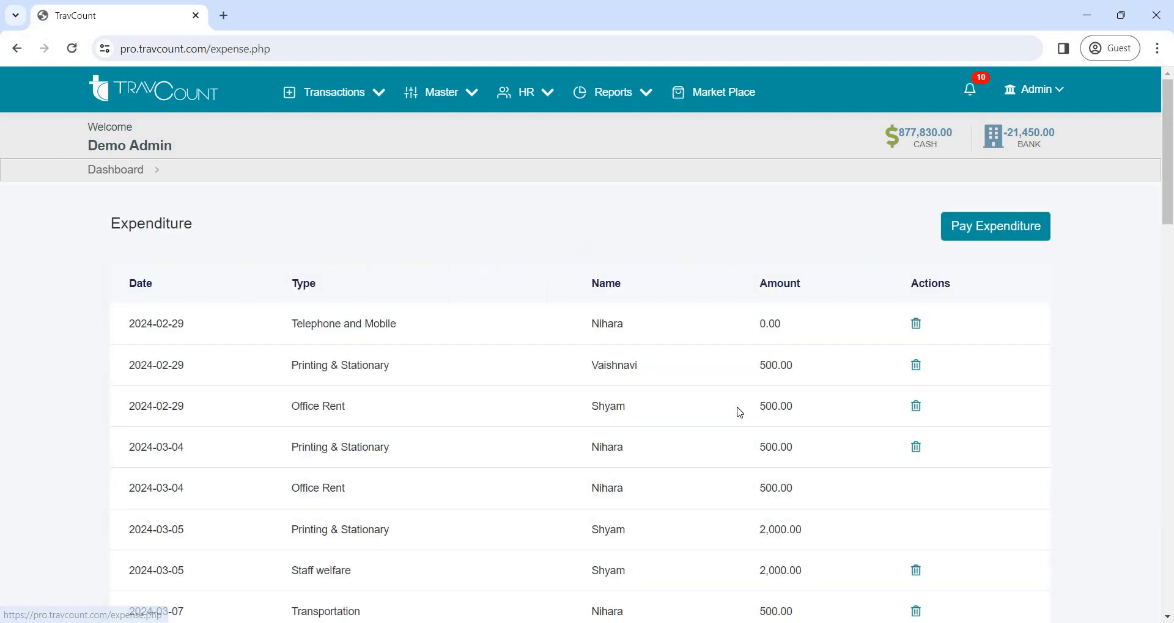
left_click(1016, 236)
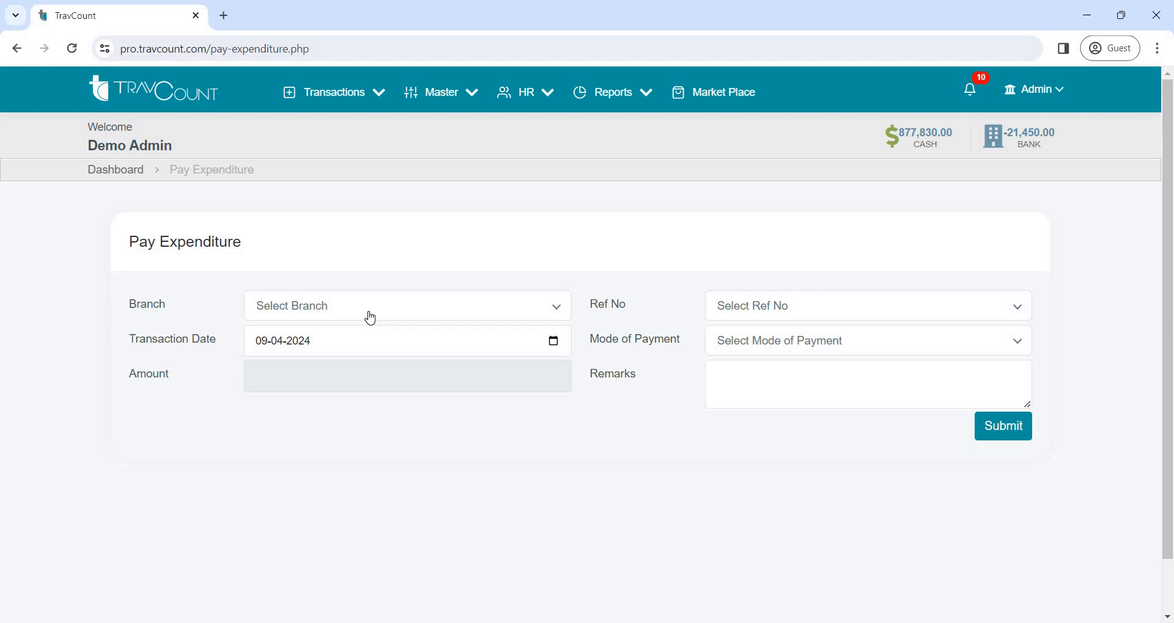
left_click(369, 316)
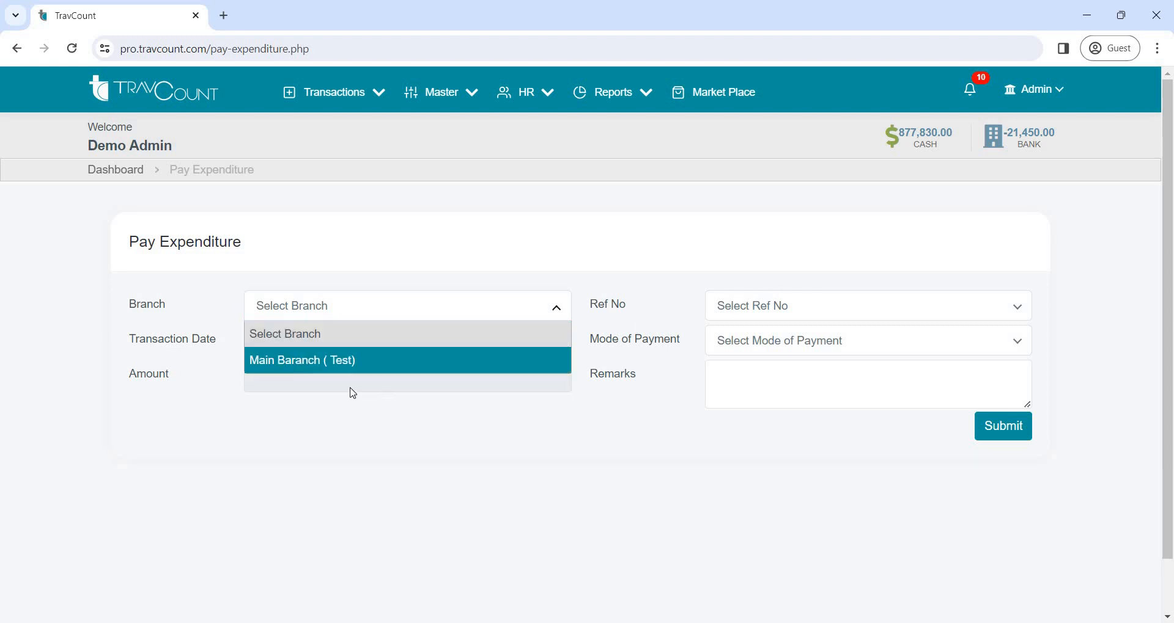
left_click(347, 367)
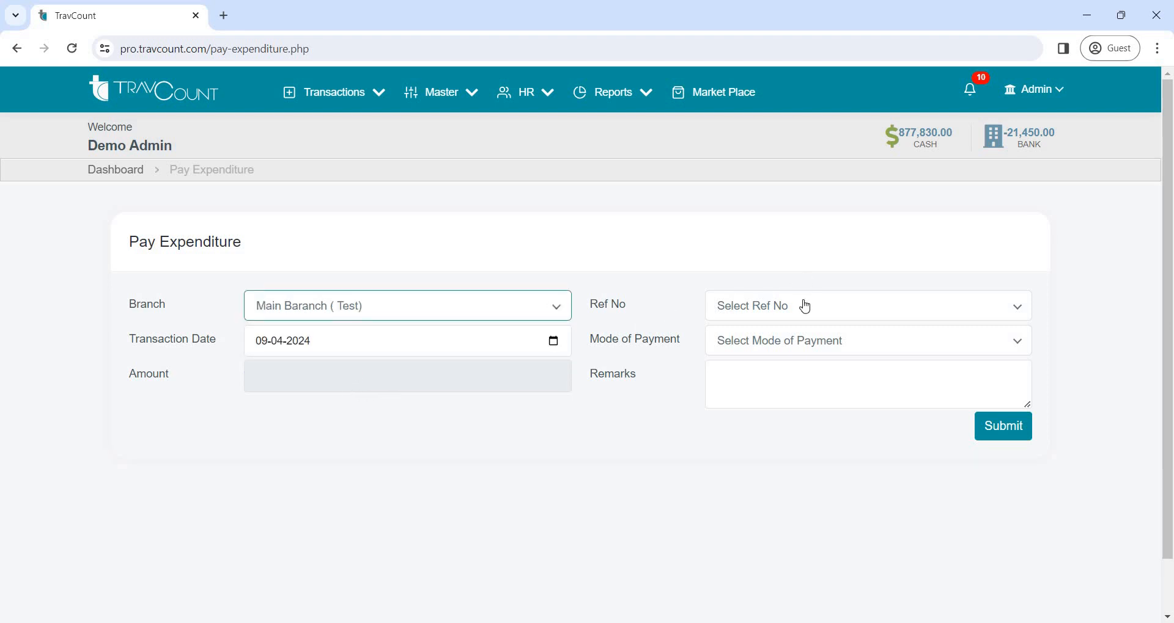
left_click(804, 306)
scroll(835, 404, "down", 15)
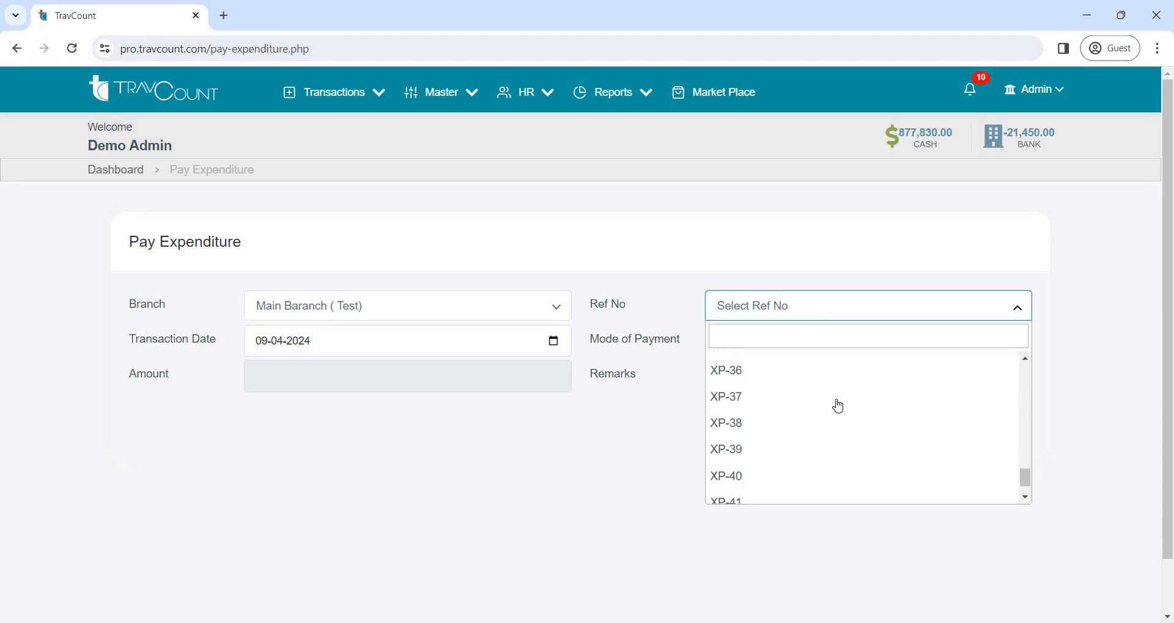
left_click(789, 492)
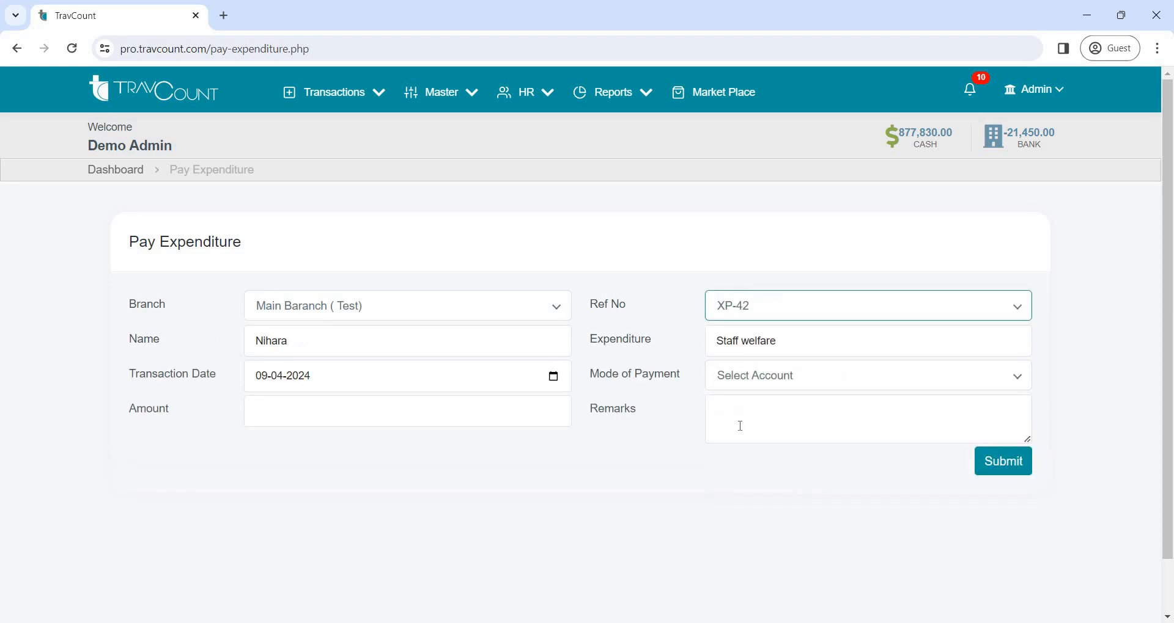
Pay the expenditure's full amount in CASH, submit the payment and return to the dashboard
left_click(756, 379)
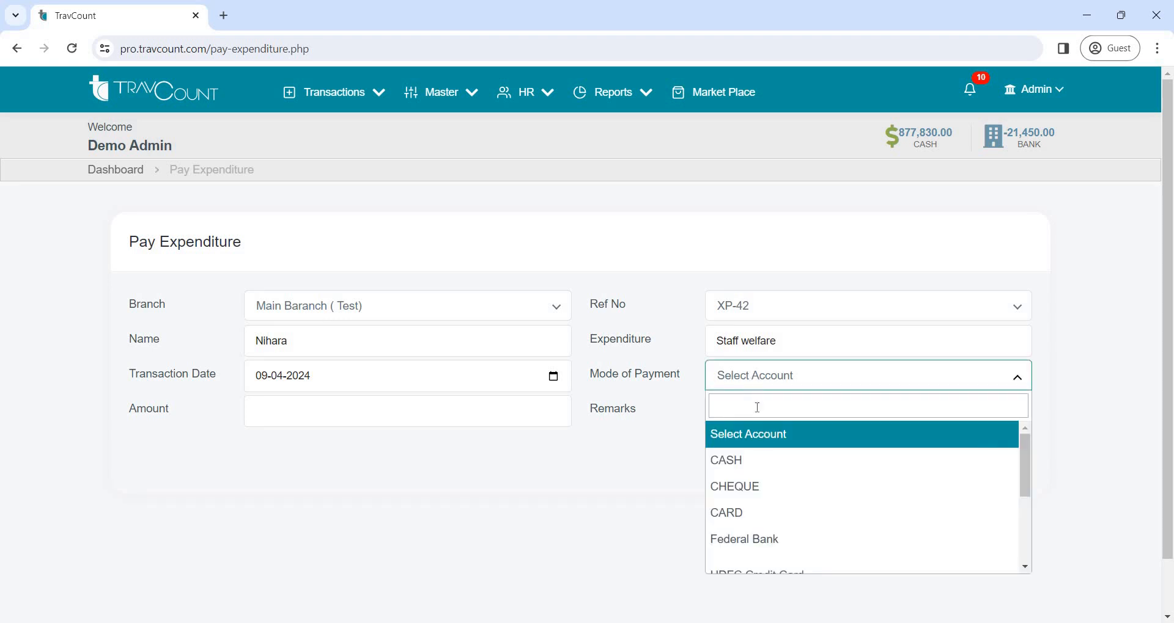
left_click(760, 453)
left_click(351, 405)
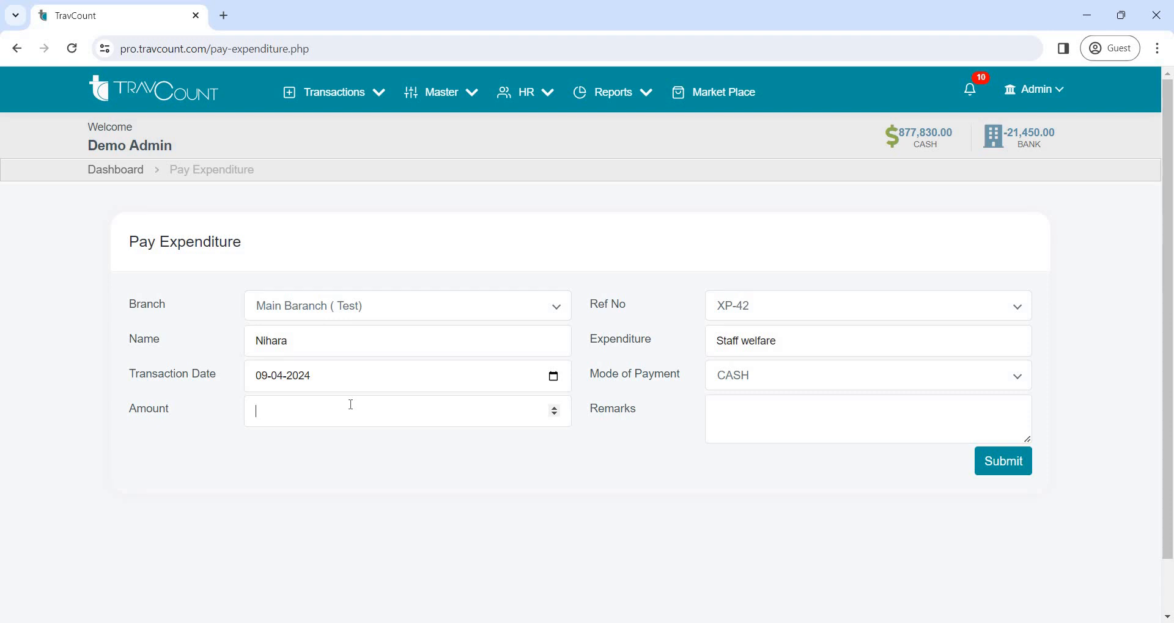
left_click(992, 460)
left_click(1012, 474)
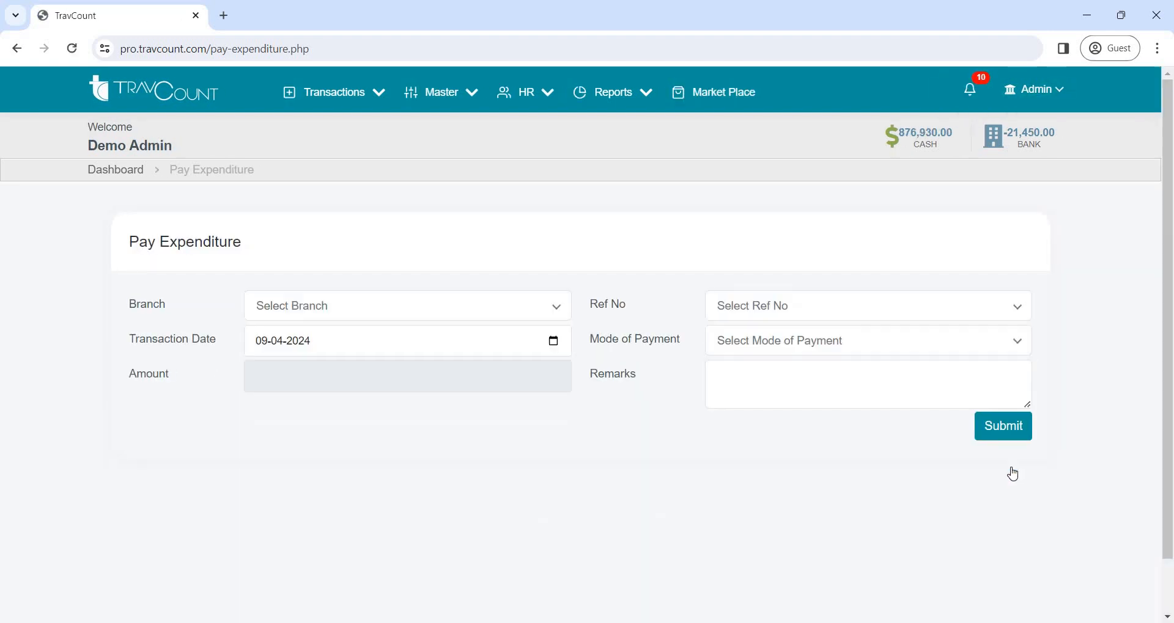
left_click(131, 173)
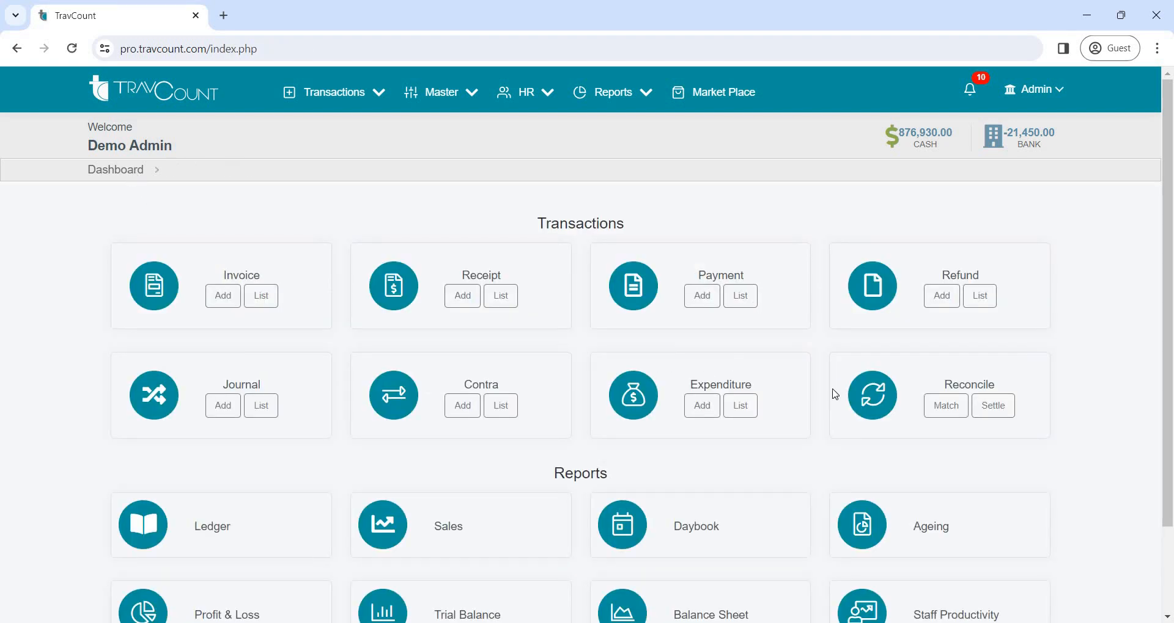
Open Reconcile's Match Data form, choose branch Main Baranch ( Test), review the available types and return to the dashboard
left_click(941, 407)
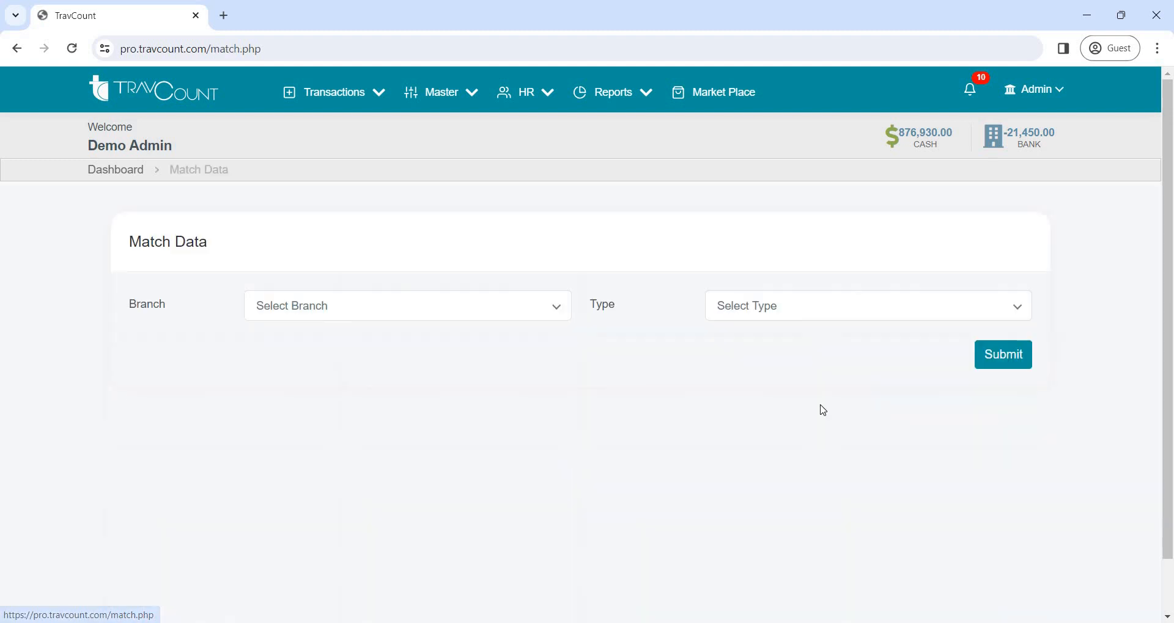
left_click(476, 305)
left_click(483, 370)
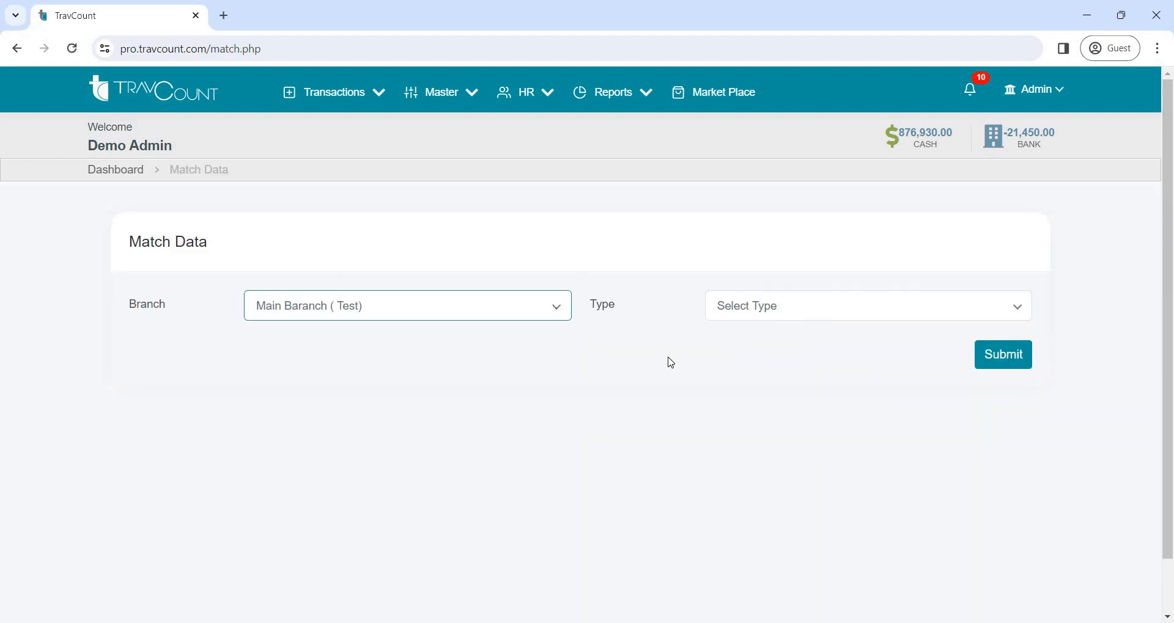
left_click(797, 309)
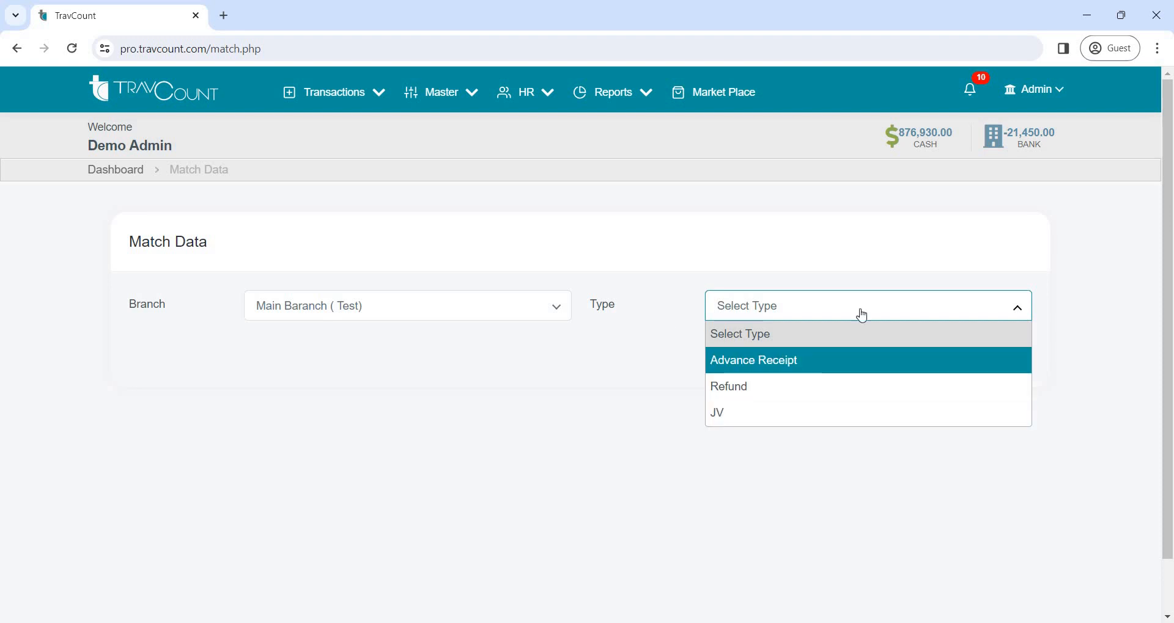
left_click(1016, 309)
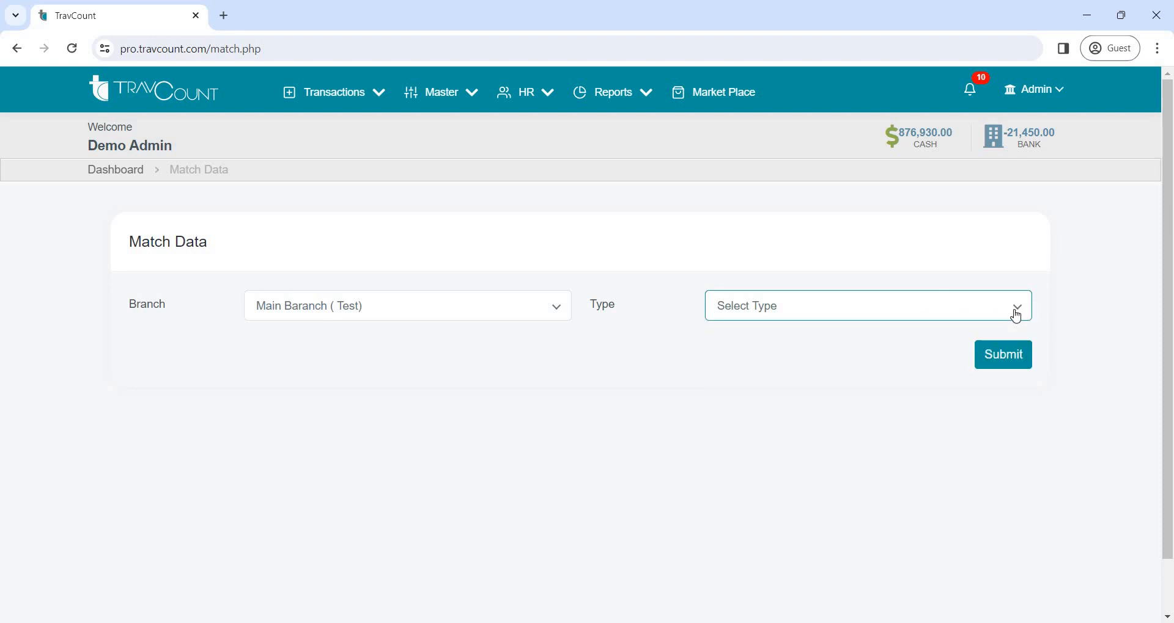
left_click(127, 172)
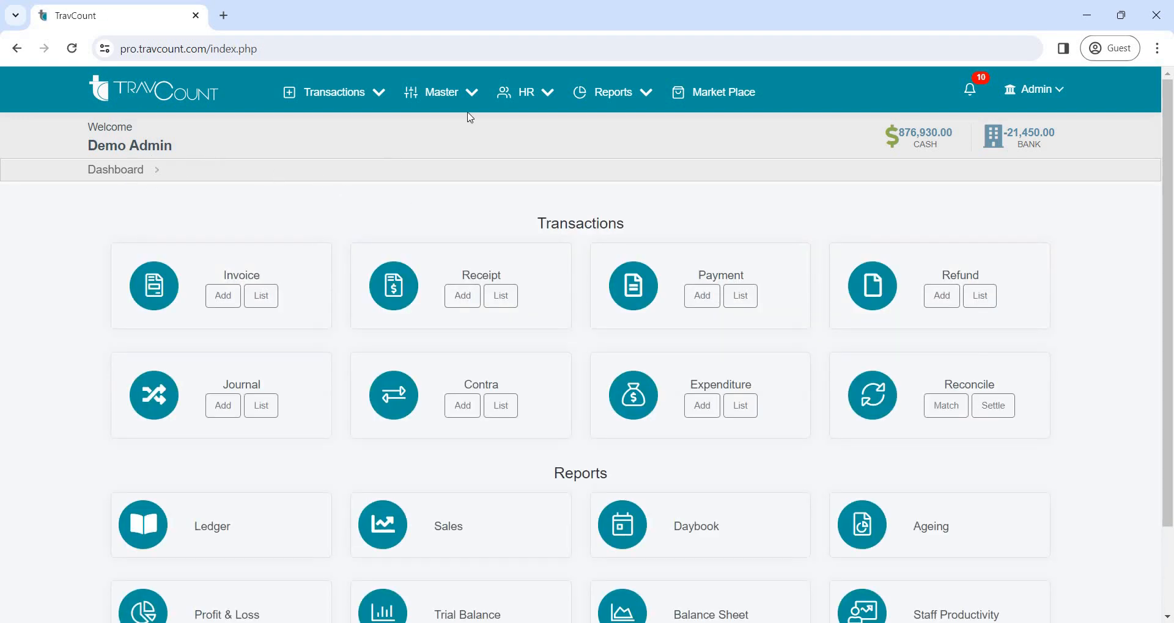
Open the HR salary records and start a new salary entry for branch Main Baranch ( Test)
left_click(552, 98)
left_click(555, 124)
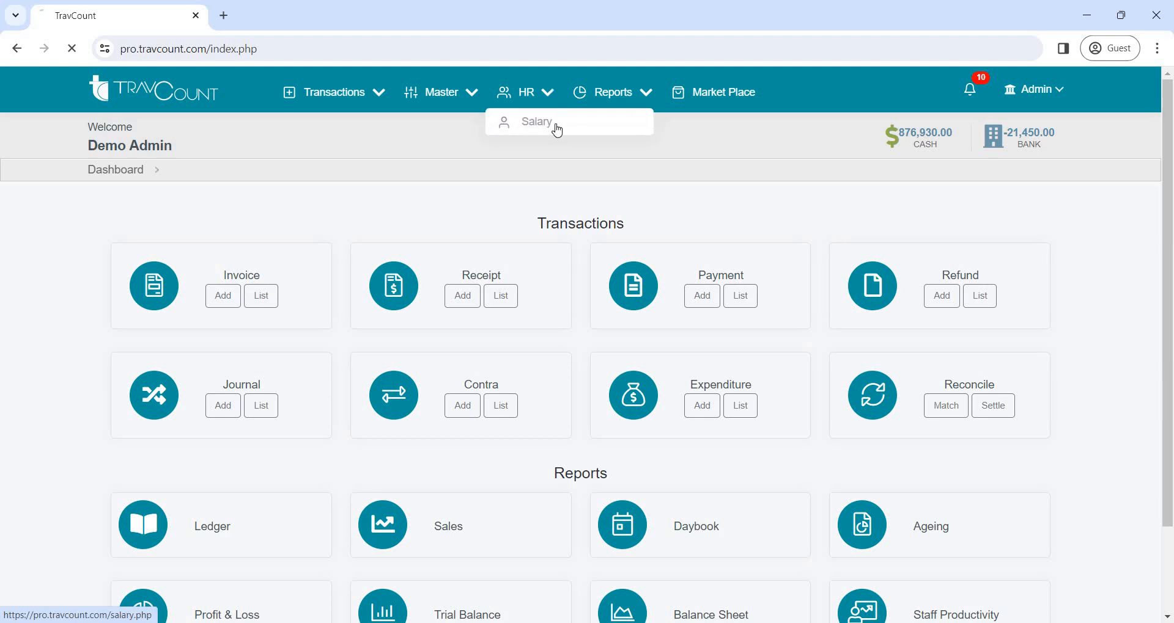
left_click(806, 239)
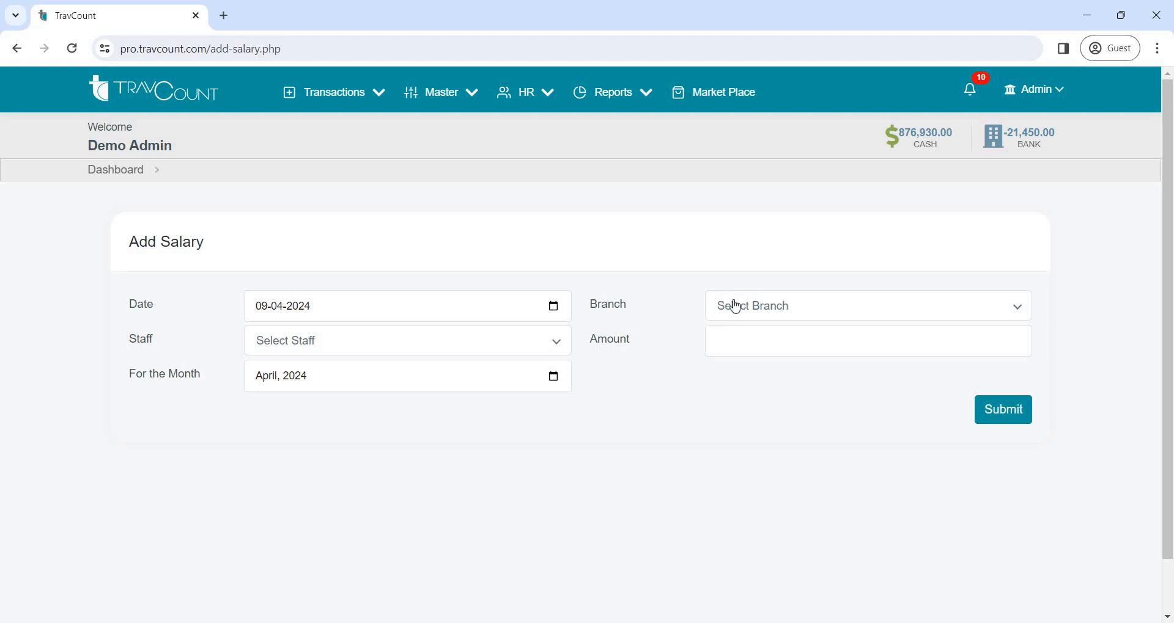
left_click(734, 306)
left_click(746, 361)
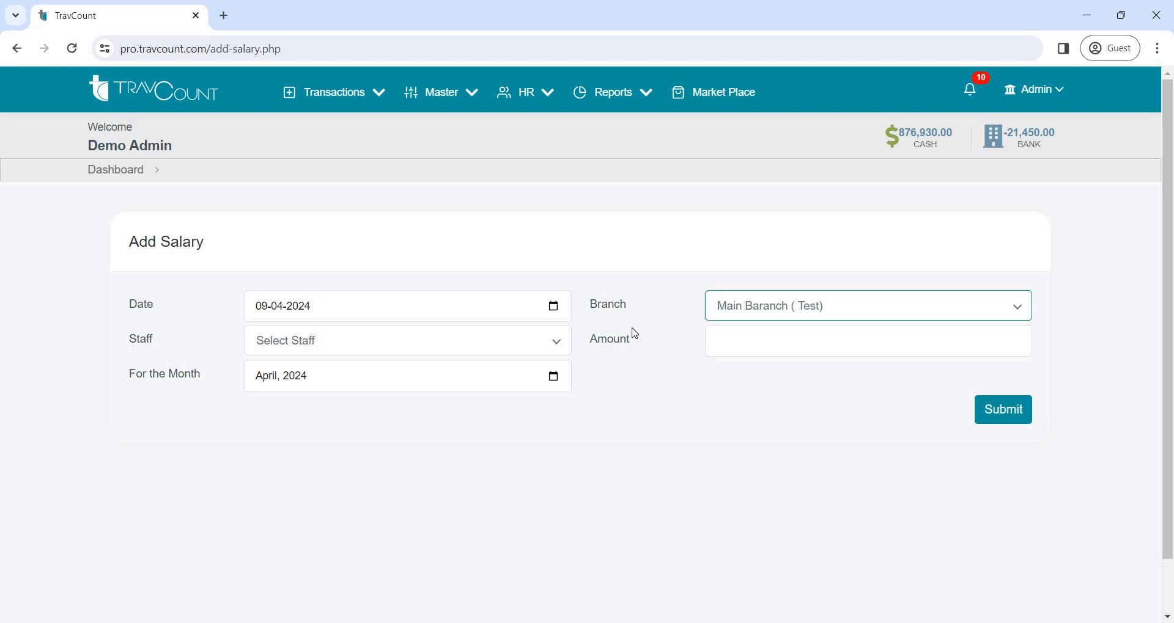
Assign the salary to the second listed staff member, set its amount to 1000 and submit it
left_click(502, 344)
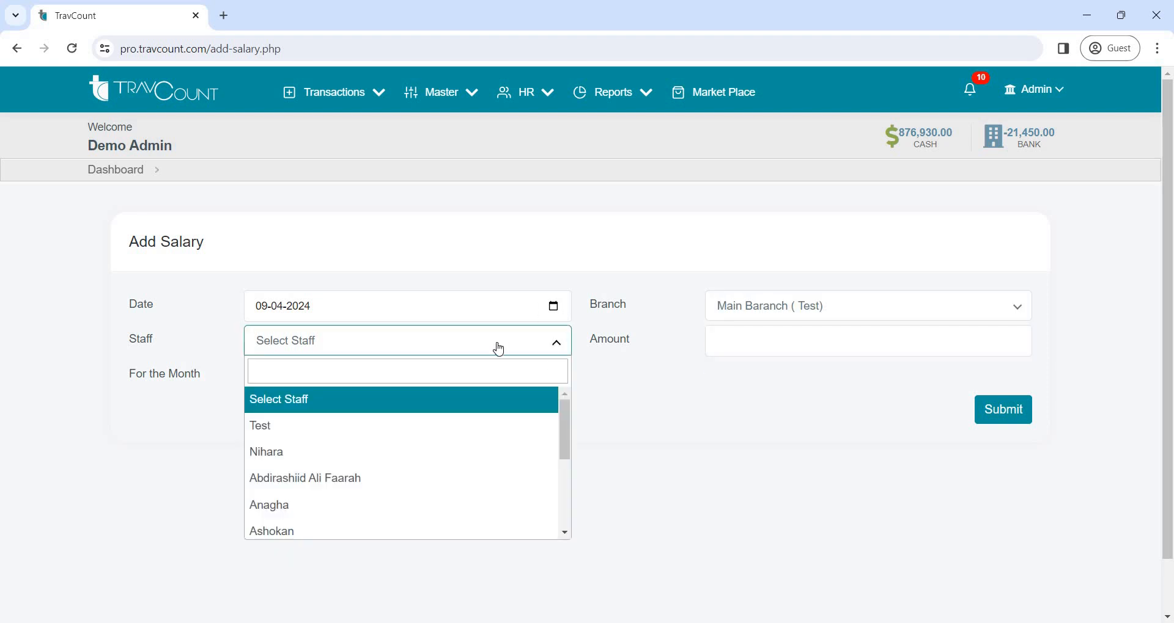
left_click(453, 447)
left_click(769, 344)
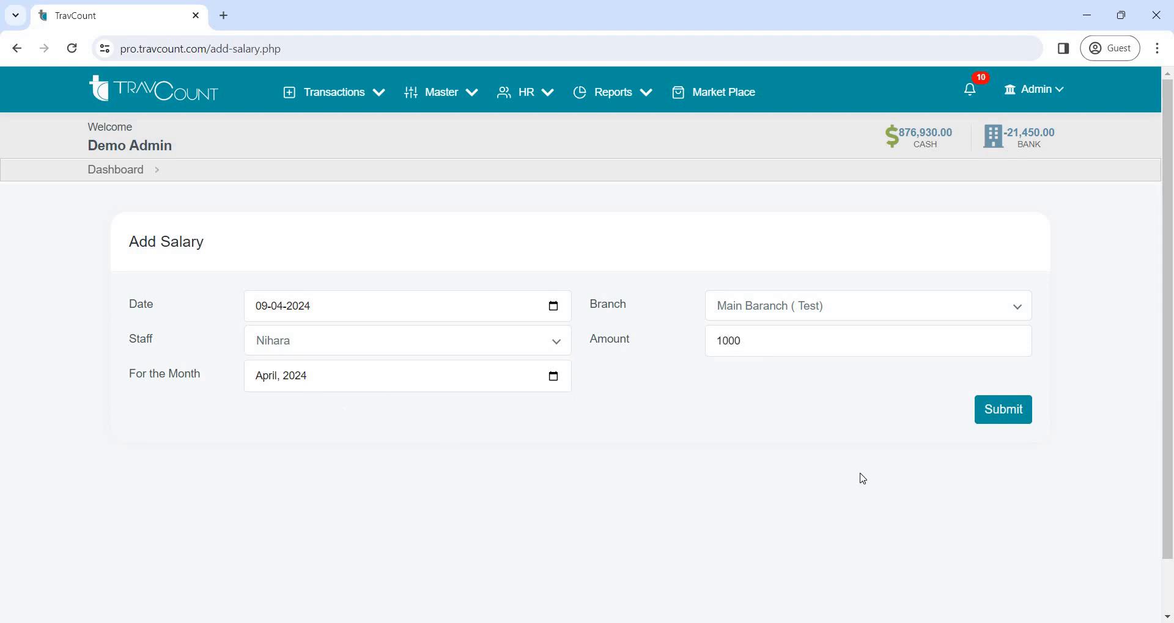
left_click(986, 411)
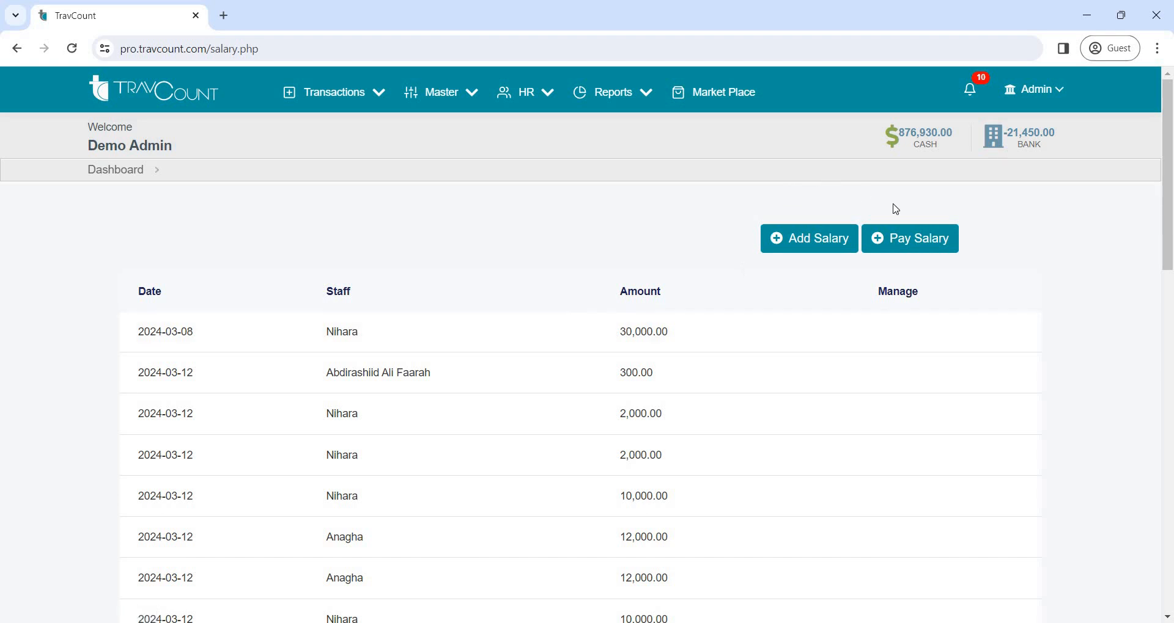
Pay the salary with reference SL-30 in CASH, submit it and return to the dashboard
left_click(924, 243)
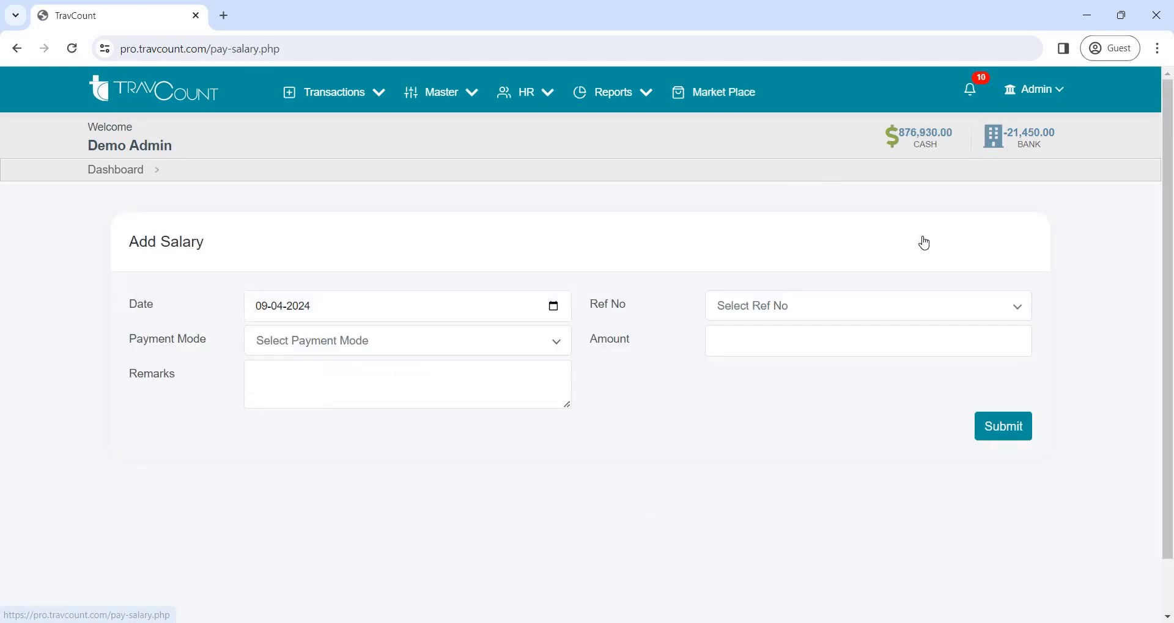
left_click(833, 309)
left_click(806, 394)
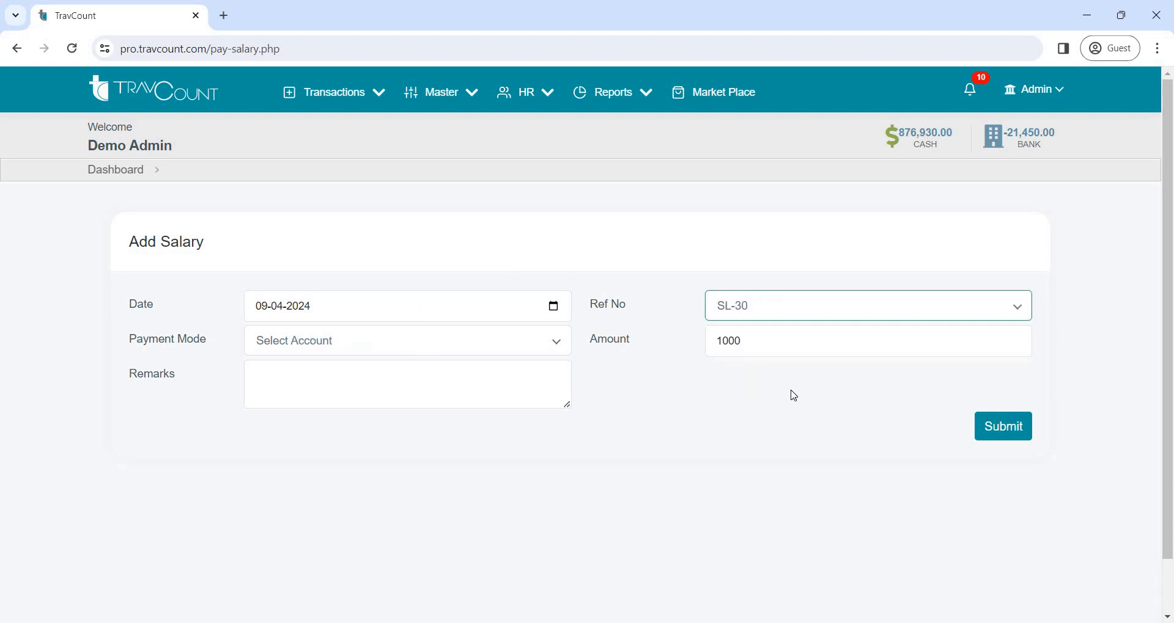
left_click(525, 352)
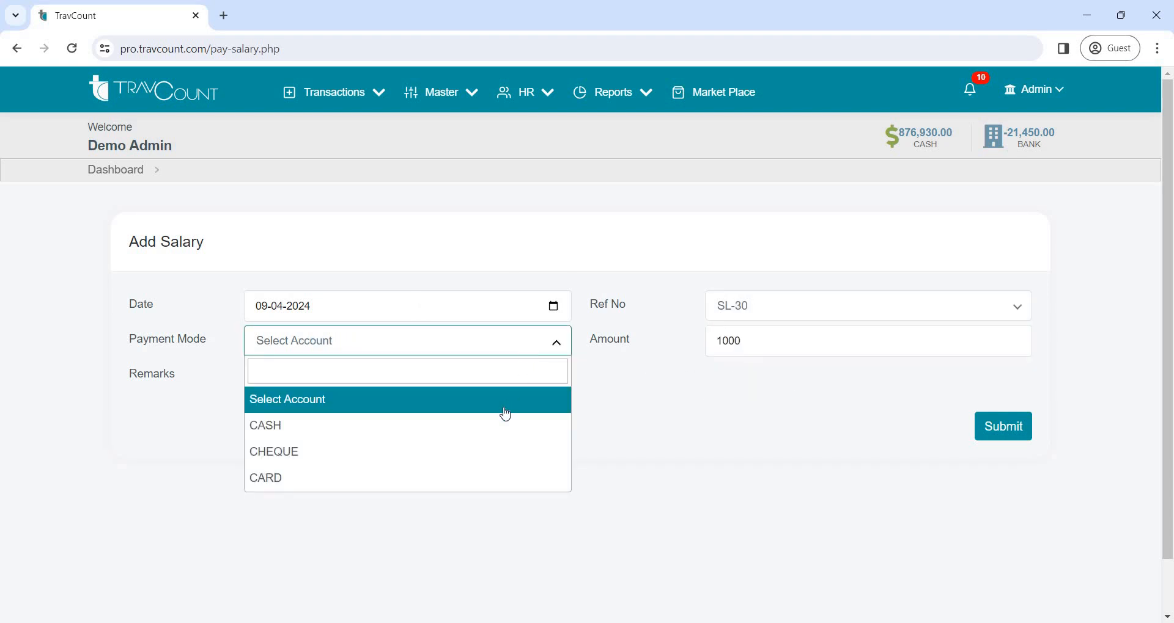
left_click(499, 436)
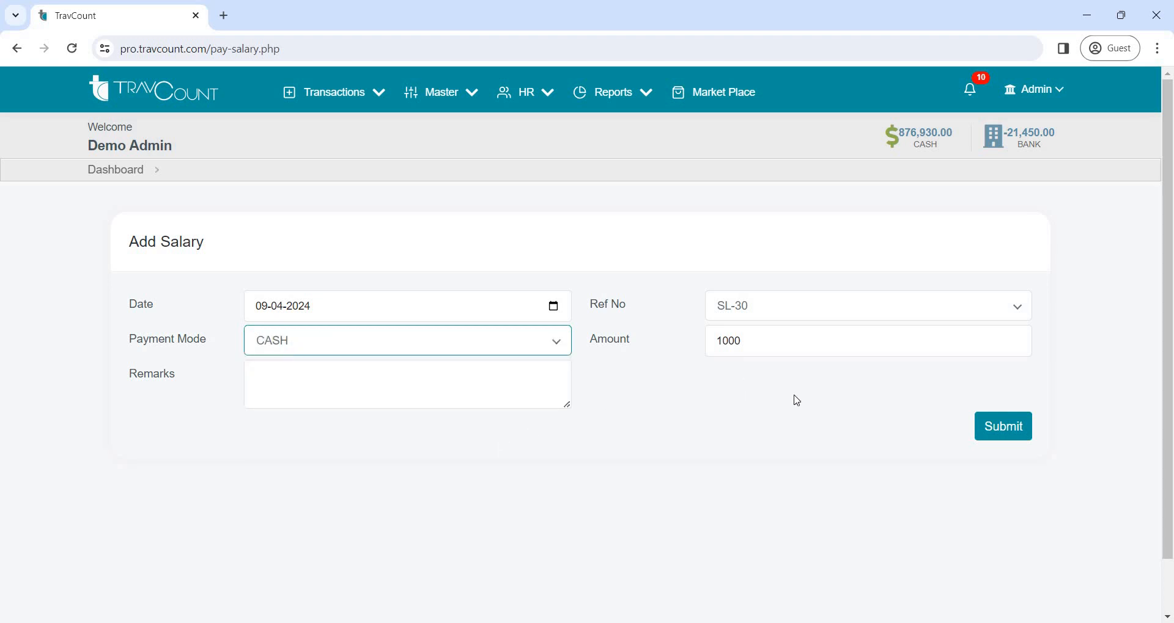
left_click(984, 423)
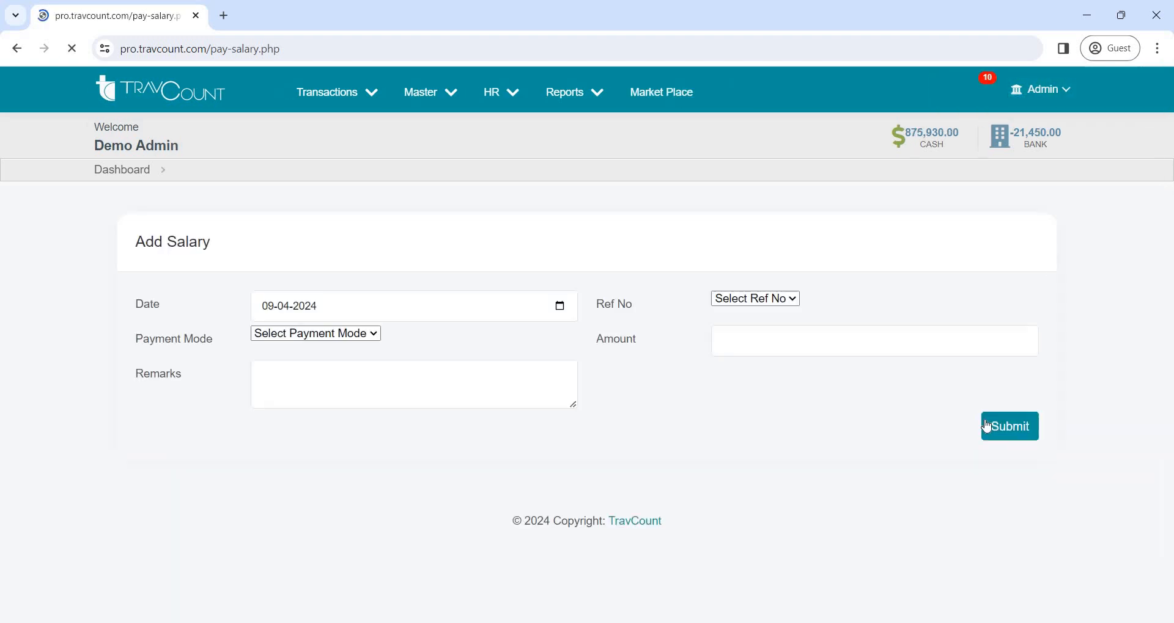
left_click(118, 175)
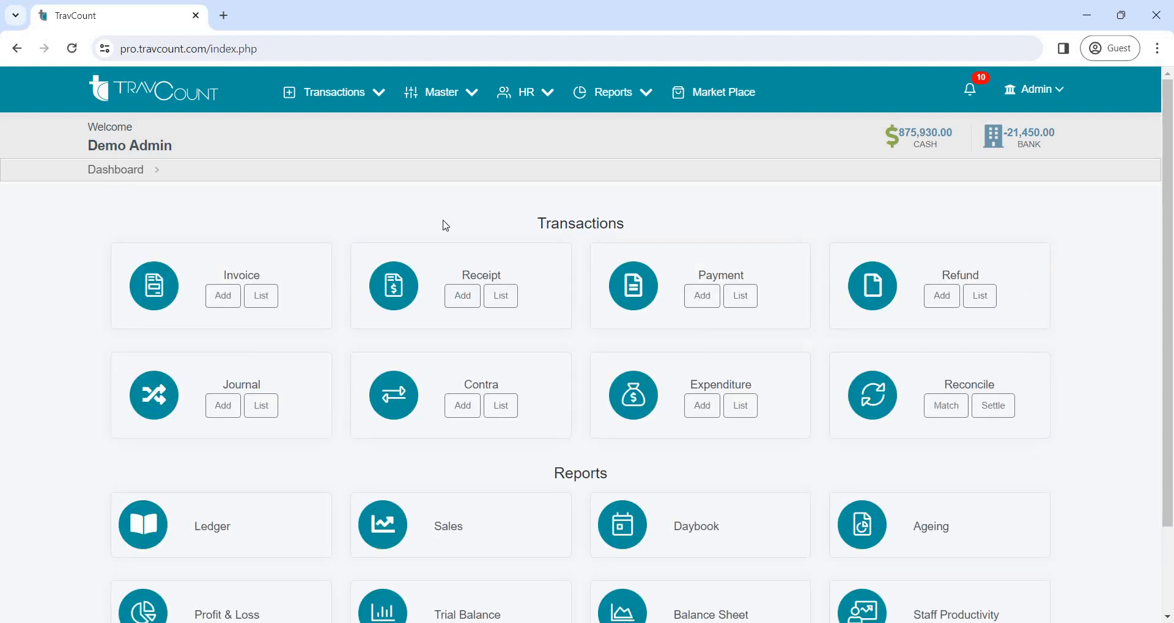
Generate the ledger report for branch Main Baranch ( Test), ledger type Customer, and the second listed customer
scroll(446, 226, "down", 2)
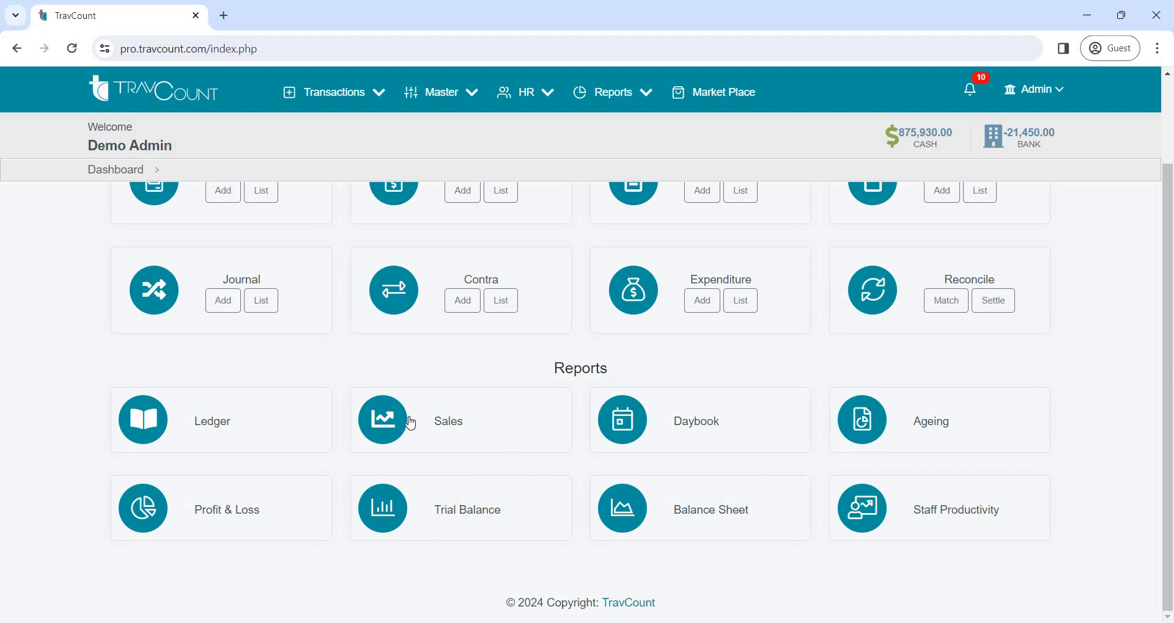
left_click(227, 436)
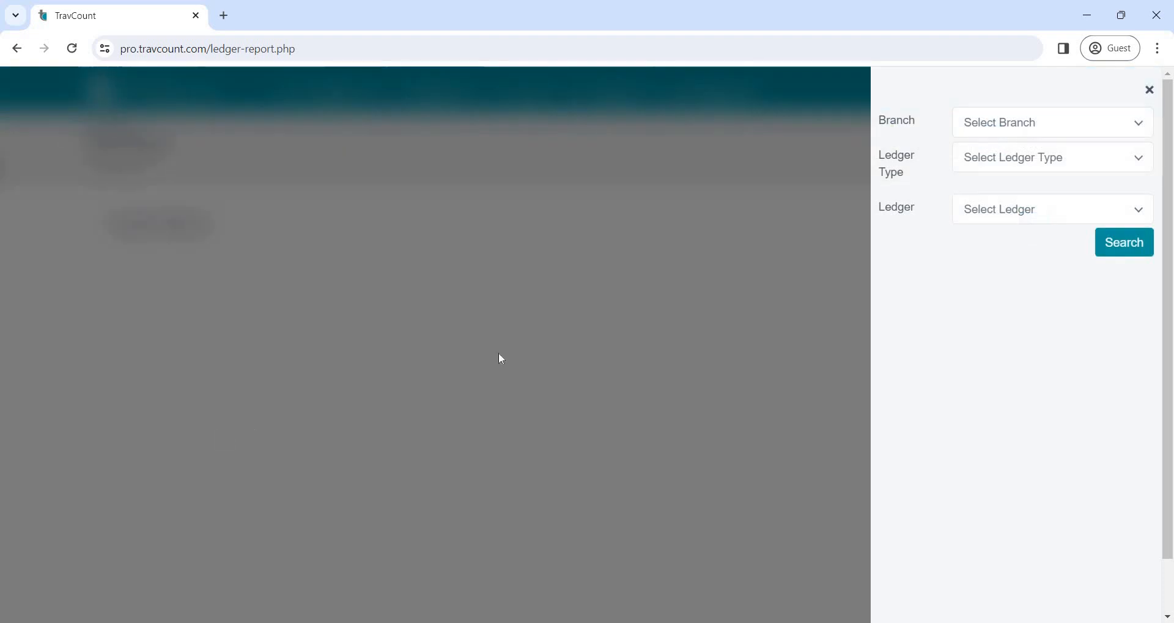
left_click(1024, 127)
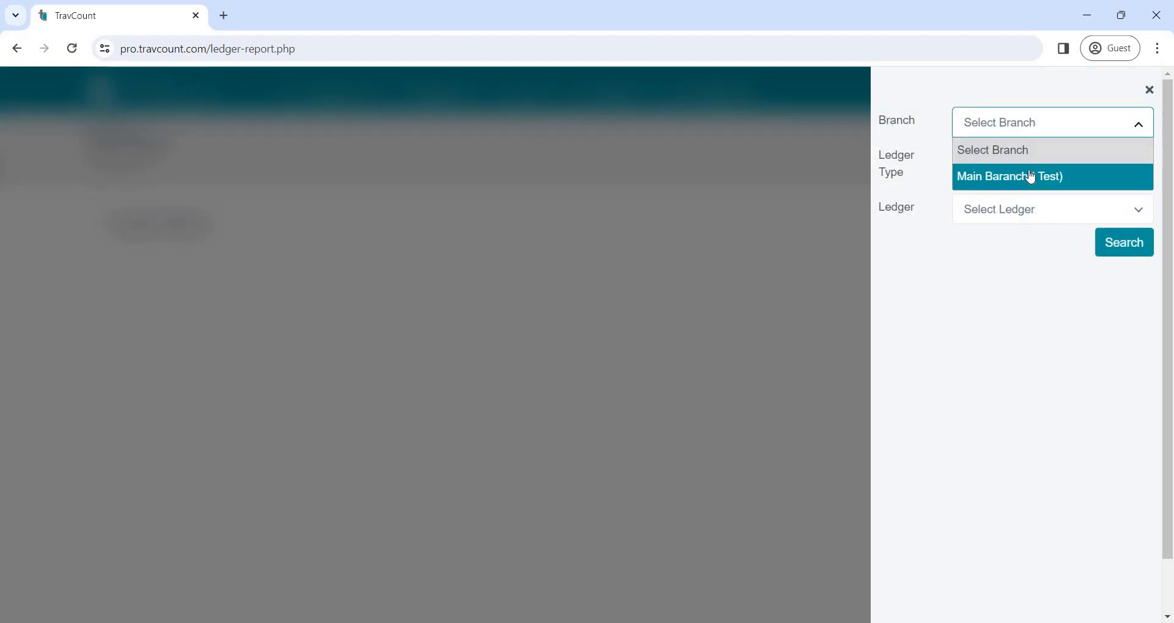
left_click(1032, 176)
left_click(1028, 157)
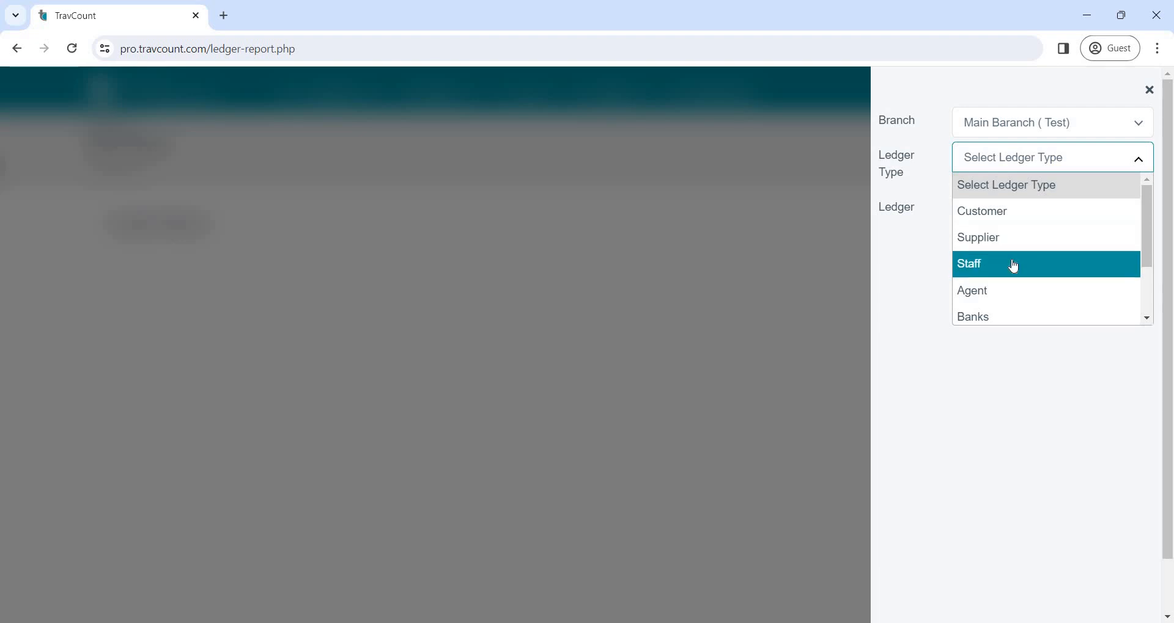
left_click(1014, 214)
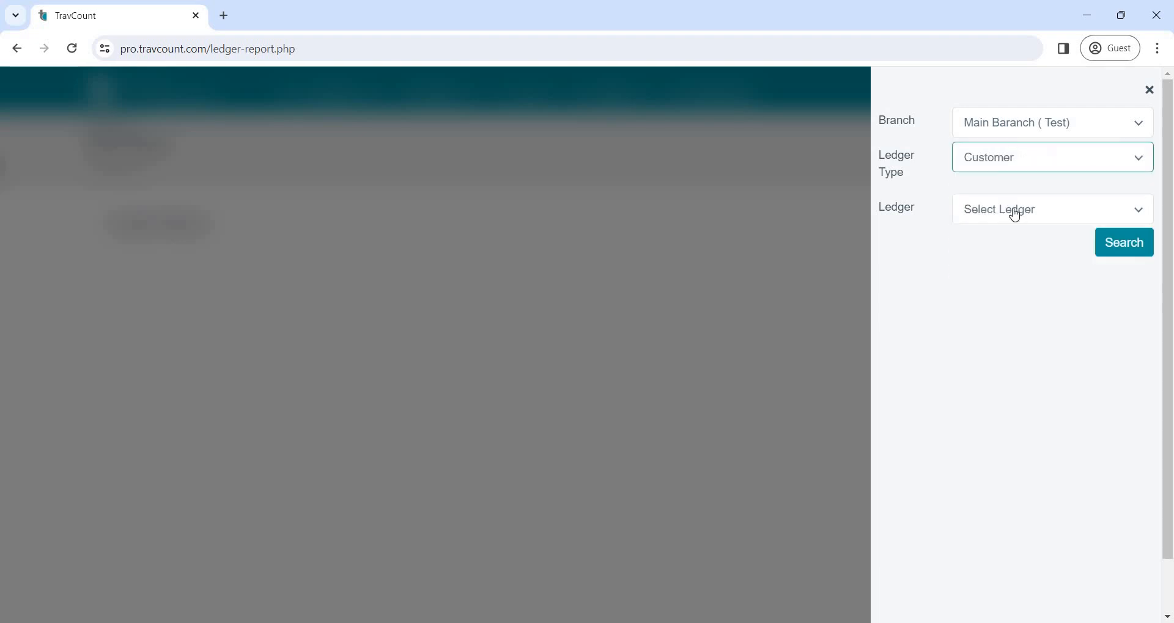
left_click(1014, 214)
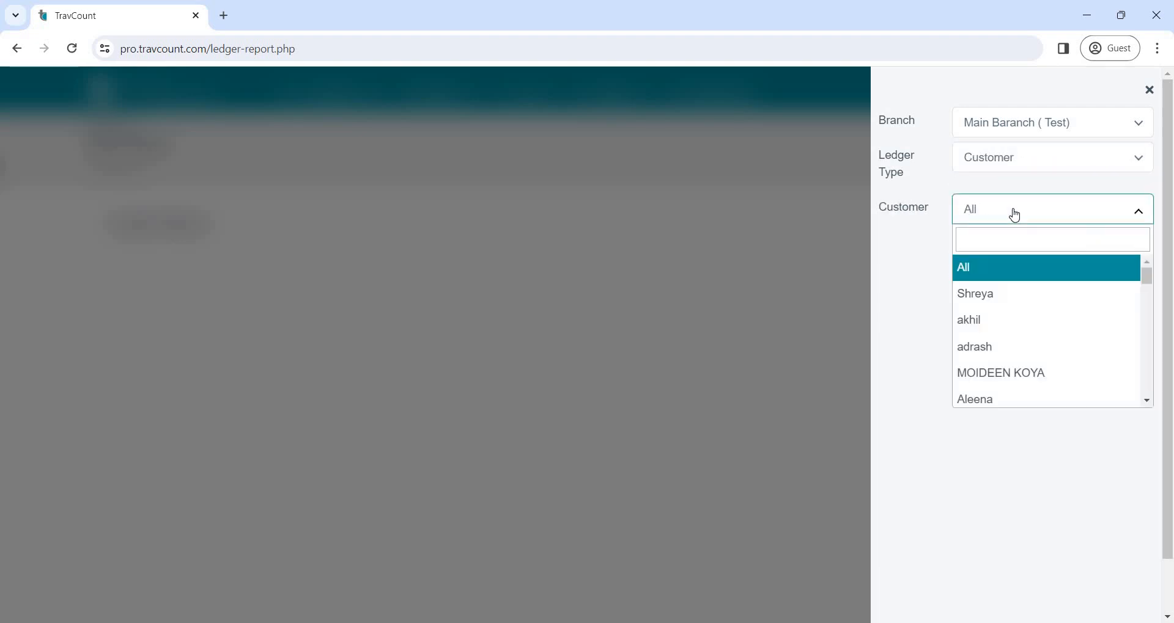
left_click(1009, 322)
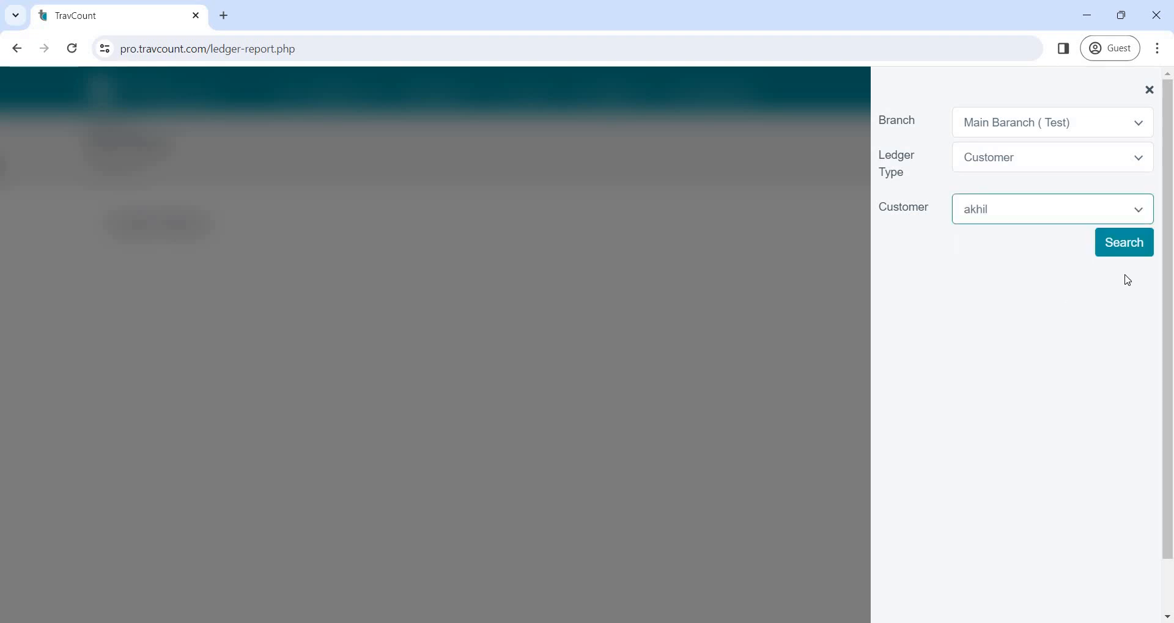
left_click(1143, 248)
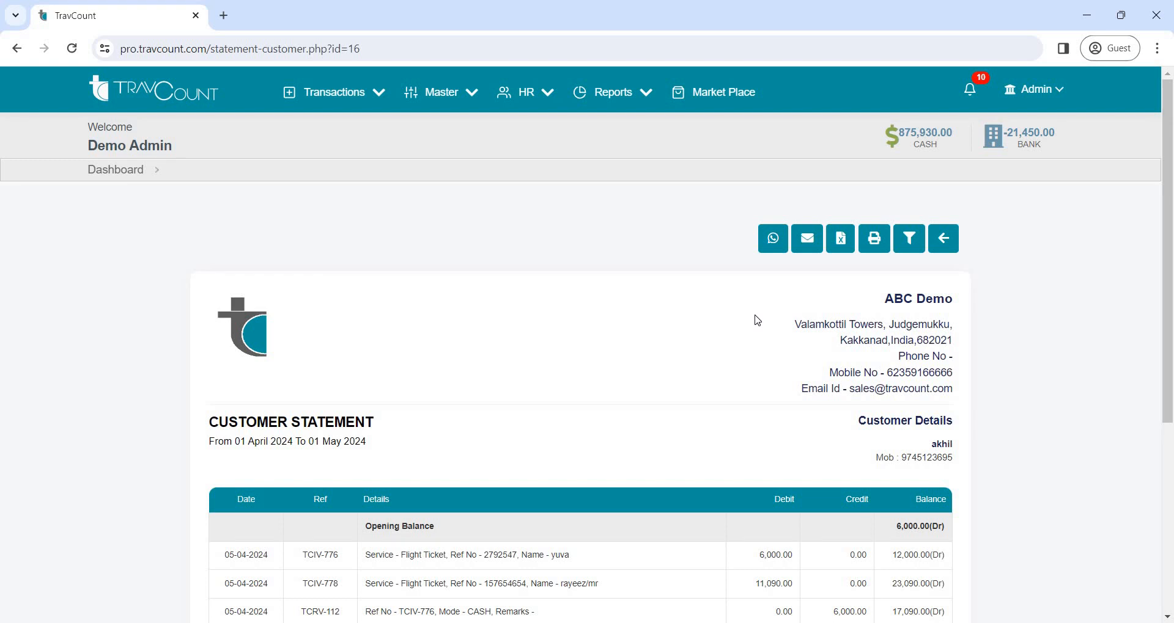
Look through the customer statement's entries and return to the dashboard
scroll(757, 320, "down", 4)
scroll(864, 322, "up", 4)
left_click(120, 175)
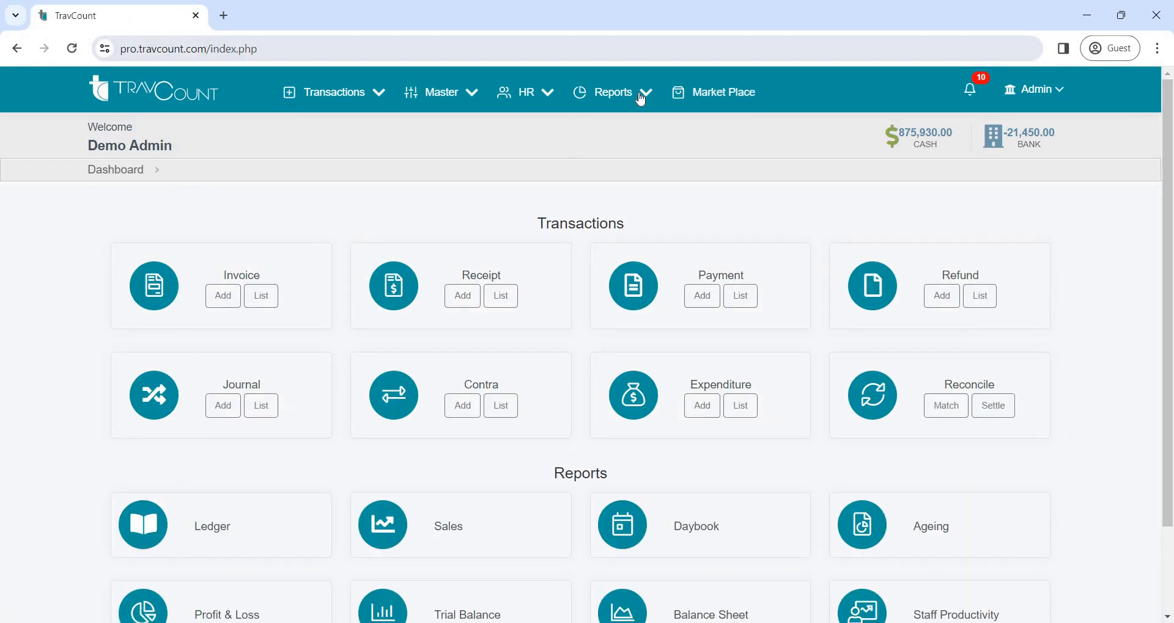
Open the cash book statement from the cash balance, review its entries and return to the dashboard
left_click(941, 146)
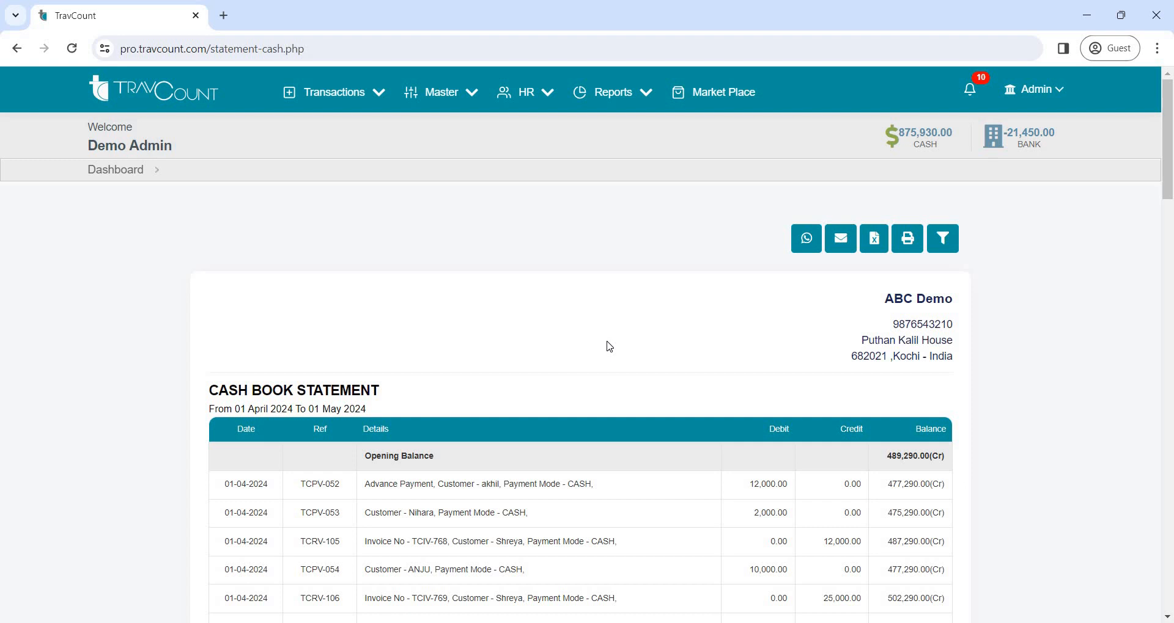
scroll(610, 347, "down", 4)
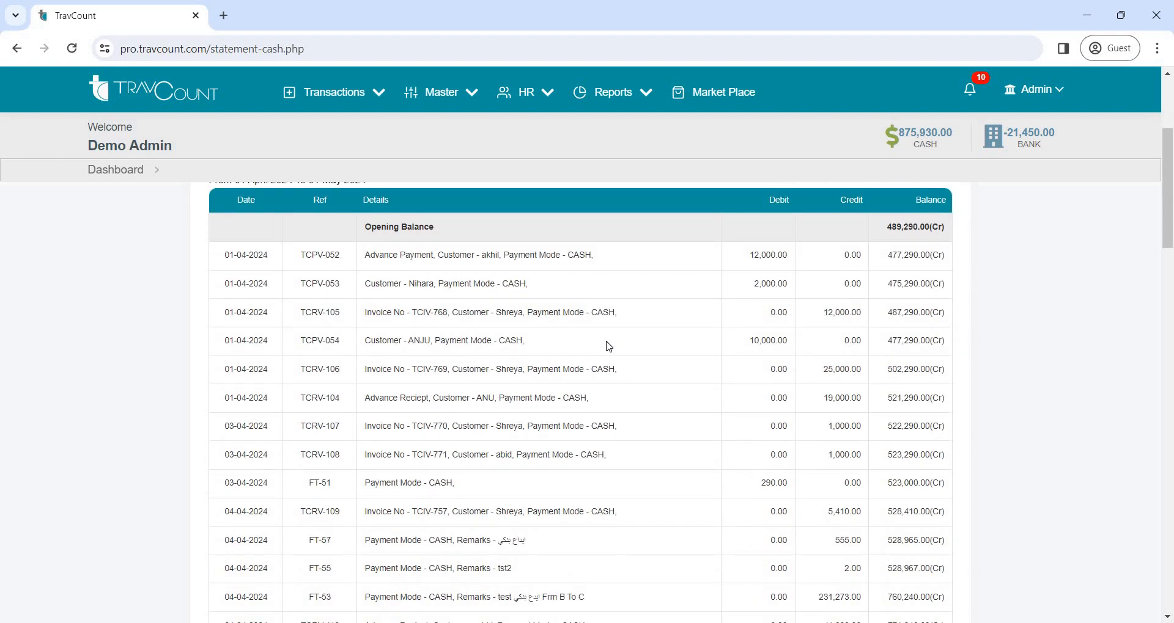
scroll(609, 347, "up", 4)
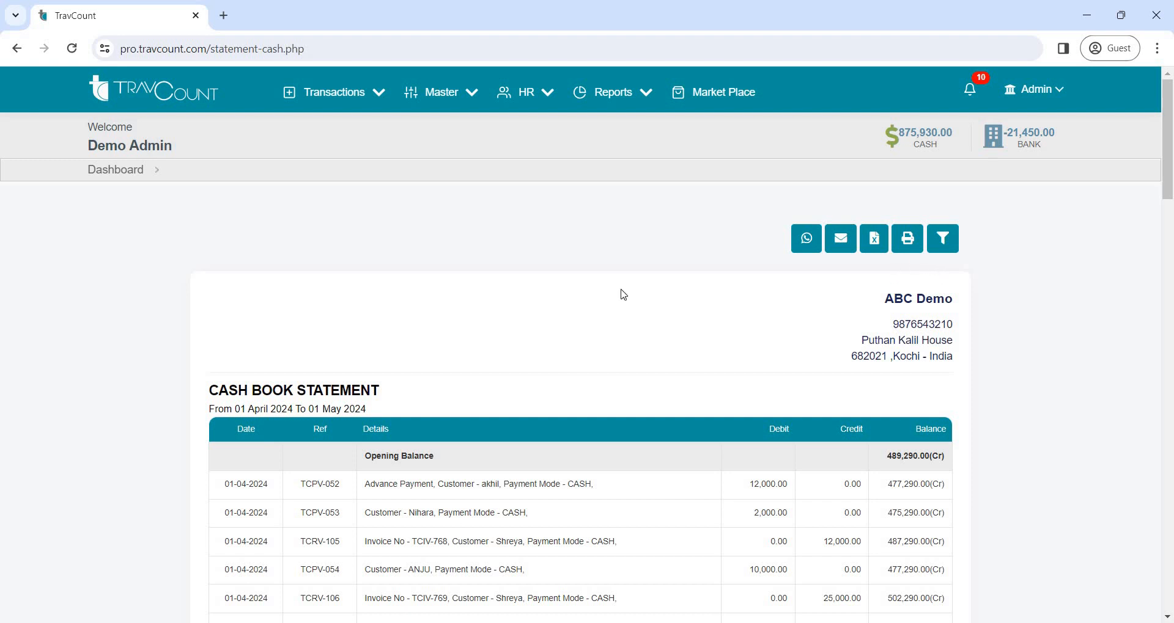
left_click(131, 169)
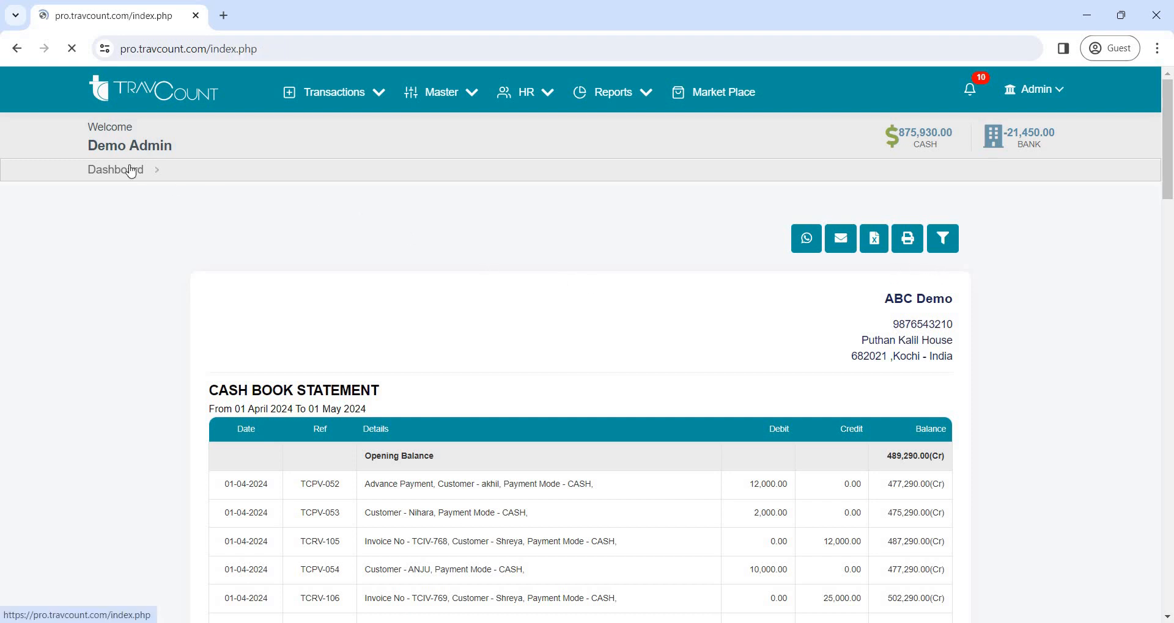
Open the Bank Report from the bank balance, review the listed accounts and return to the dashboard
left_click(1030, 144)
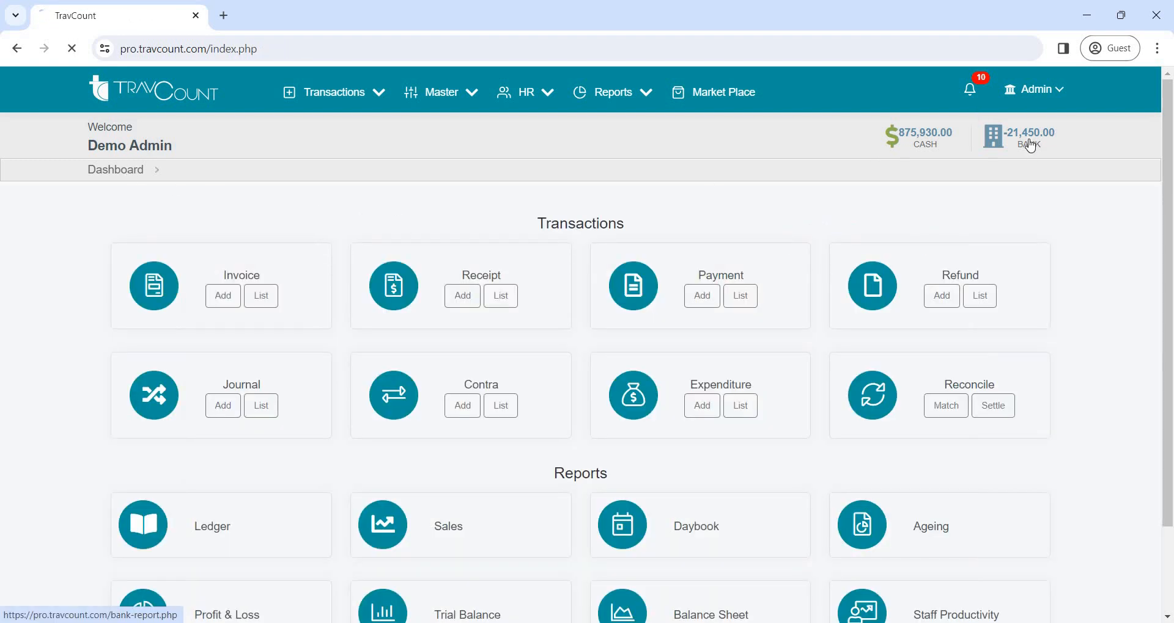
scroll(667, 330, "down", 3)
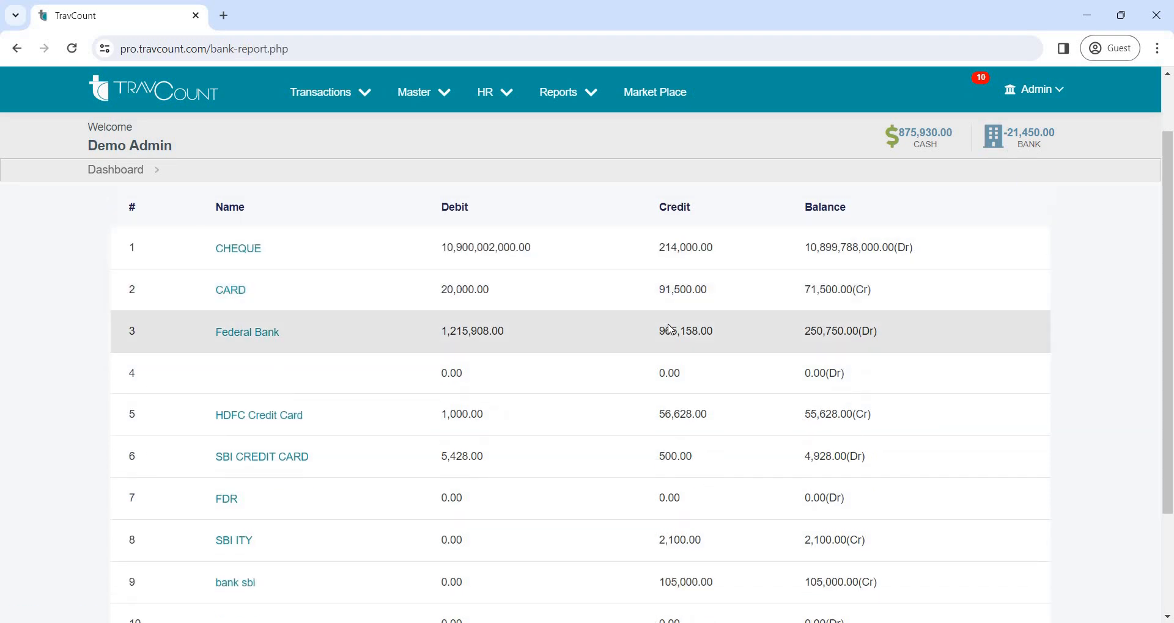
scroll(670, 330, "up", 3)
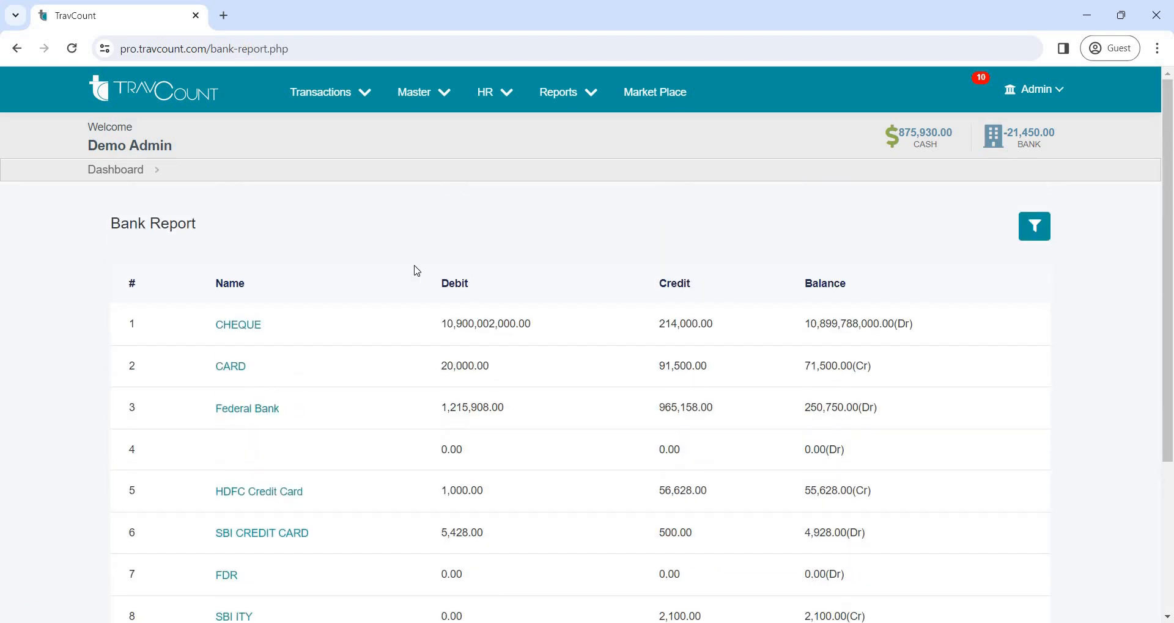
left_click(124, 174)
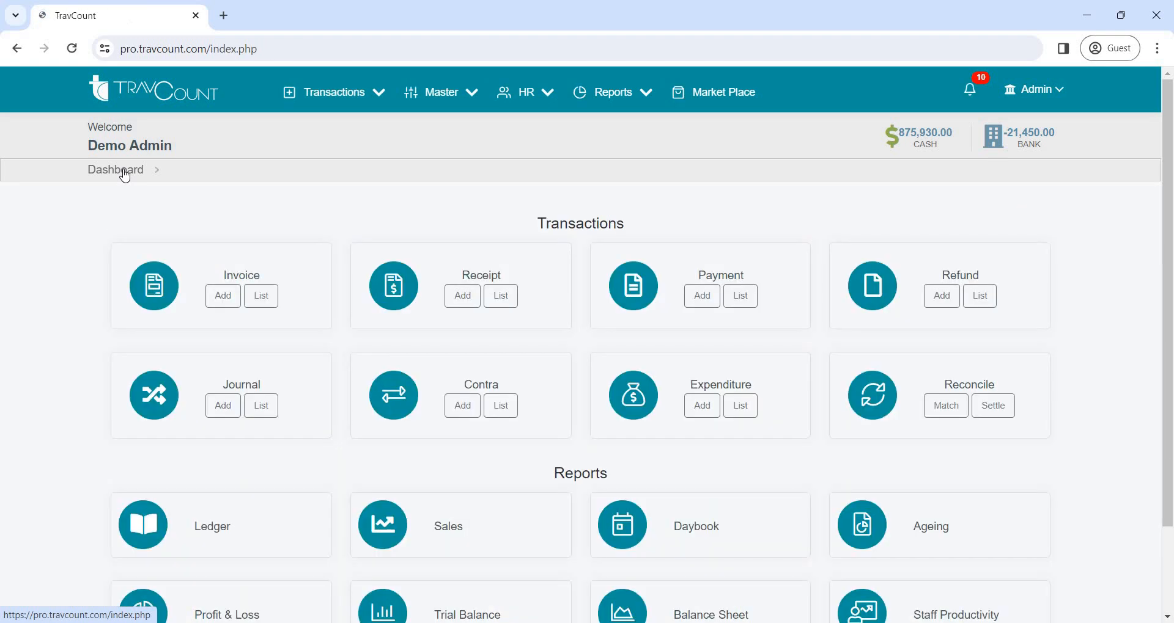